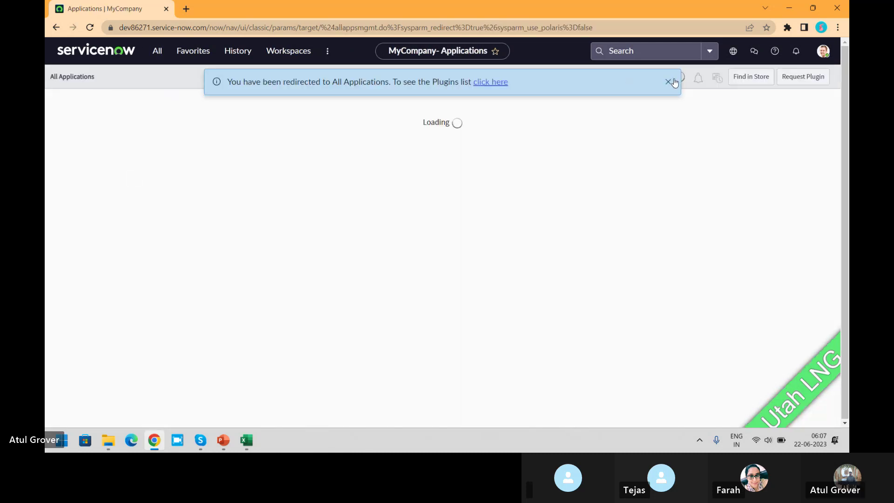
# Step: Dismiss the redirect notice and search all applications for "major incide" to review the Major Incident Management plugin
pyautogui.click(668, 82)
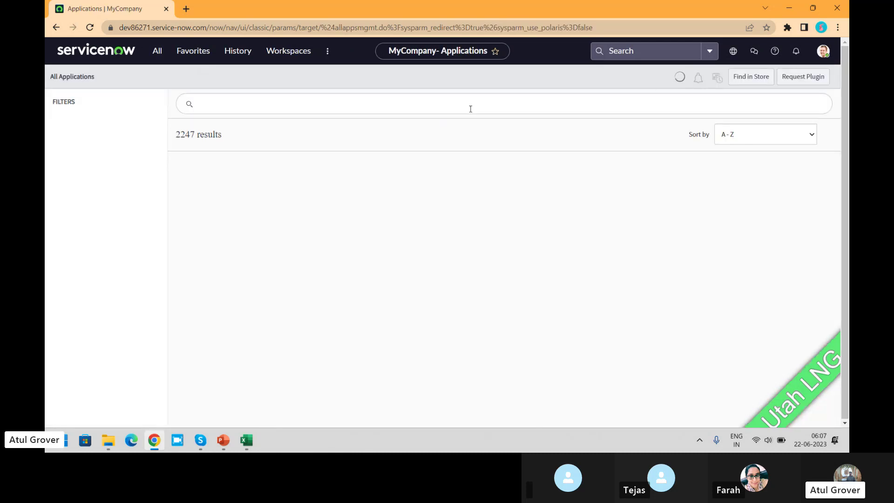
pyautogui.click(398, 101)
pyautogui.write('major icjid')
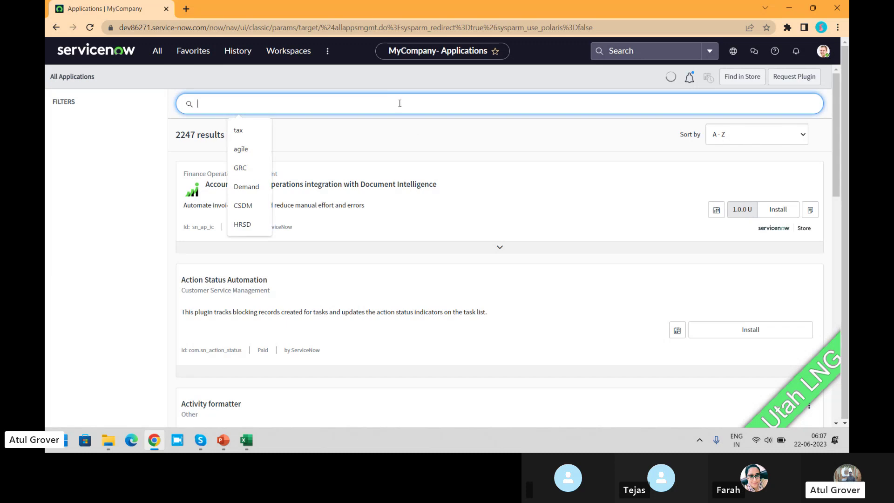
pyautogui.press('BackSpace')
pyautogui.press('BackSpace')
pyautogui.press('BackSpace')
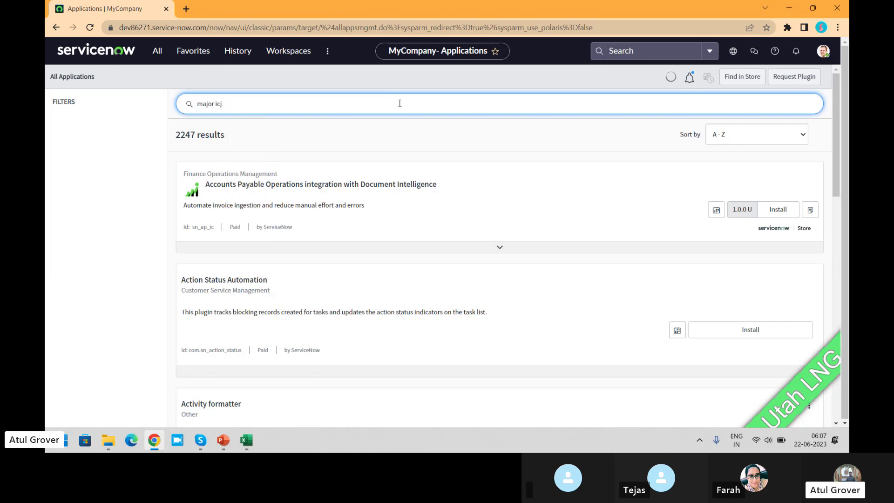
pyautogui.press('Return')
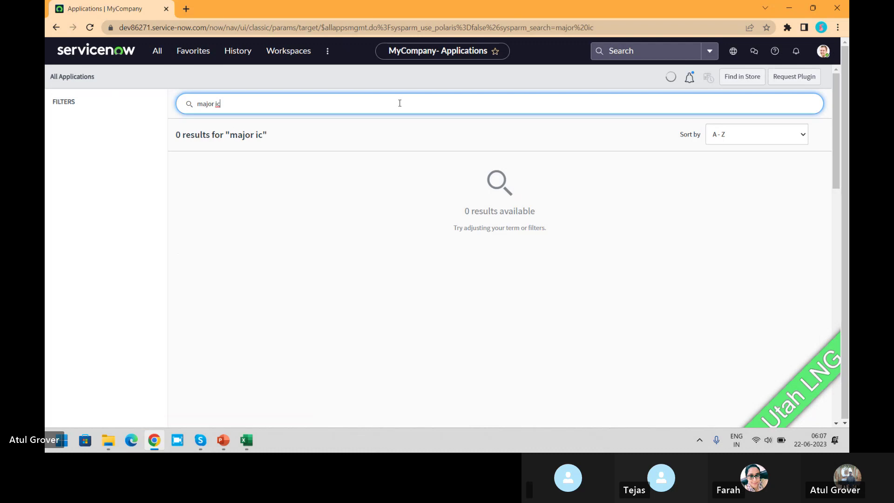
pyautogui.press('BackSpace')
pyautogui.write('ncide')
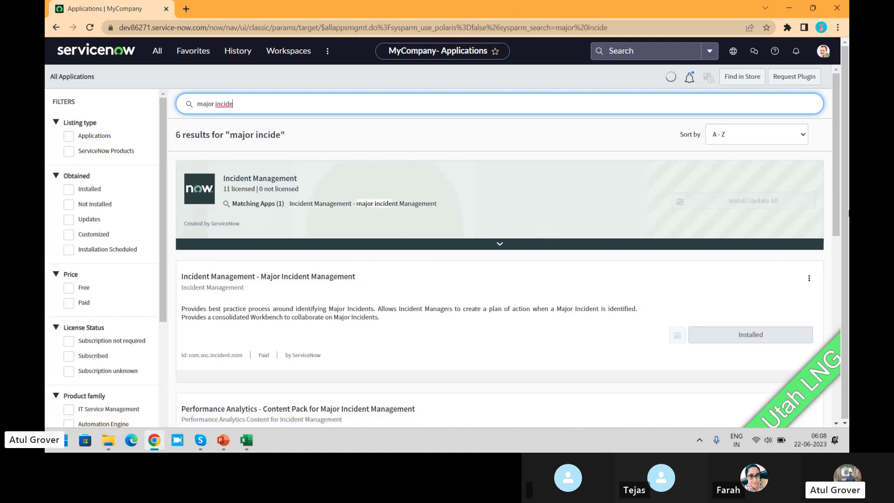
pyautogui.moveTo(837, 149); pyautogui.dragTo(836, 205)
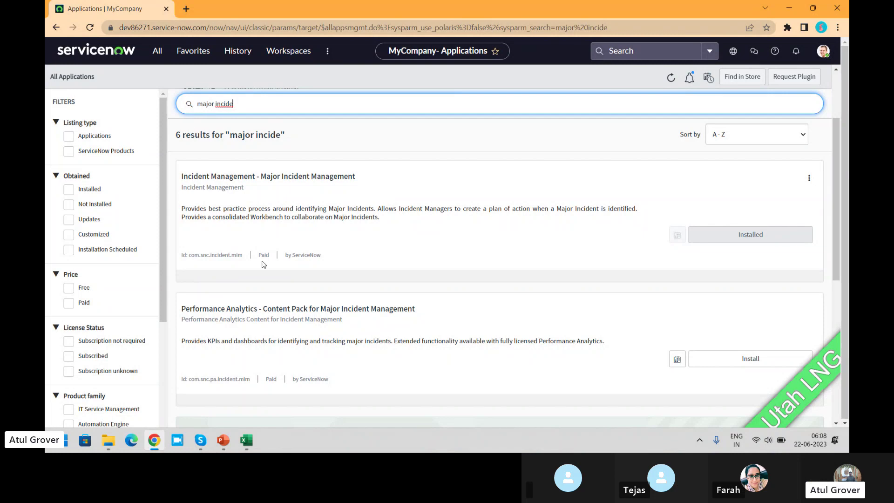
# Step: Filter the application navigator by "major" to view the Major Incidents modules
pyautogui.click(157, 51)
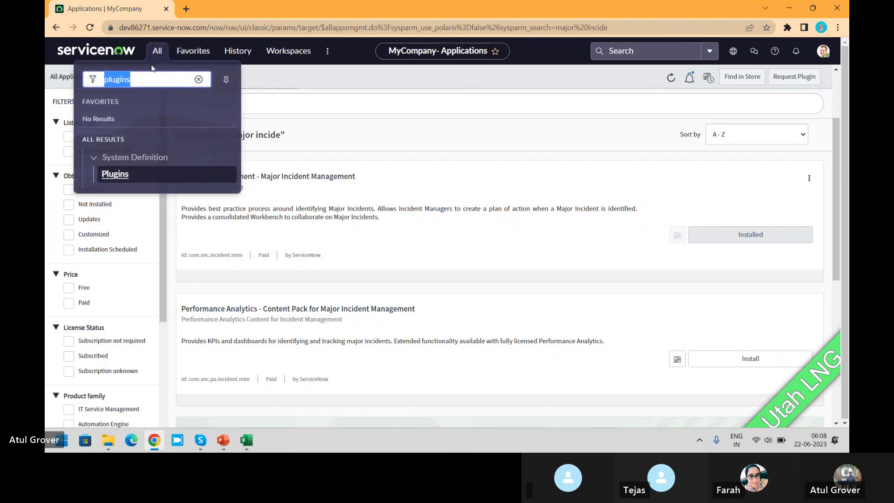
pyautogui.write('mjo')
pyautogui.press('BackSpace')
pyautogui.press('BackSpace')
pyautogui.write('ajor')
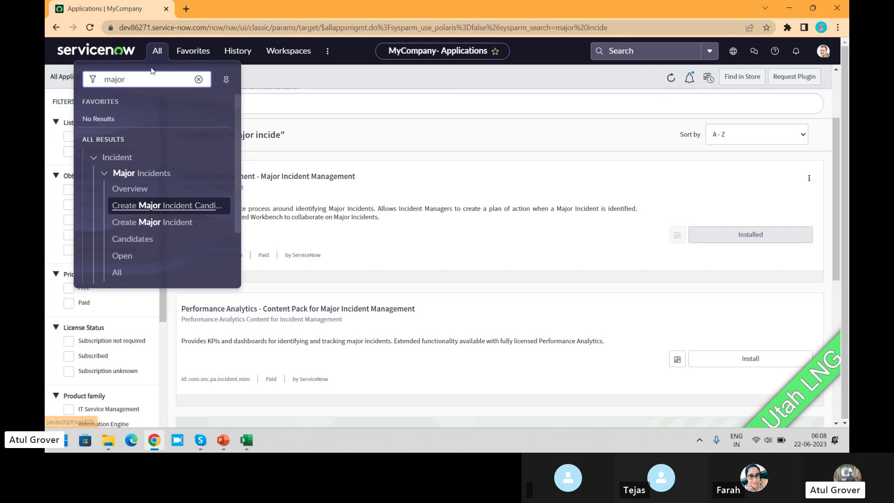
# Step: Open the Roles list under User Administration and filter the role names by "*major"
pyautogui.moveTo(147, 79); pyautogui.dragTo(45, 79)
pyautogui.write('user a')
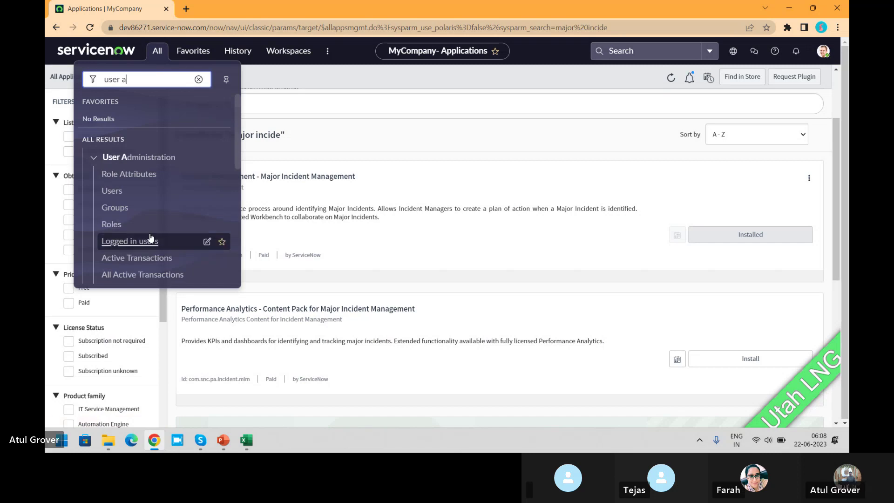
pyautogui.click(104, 226)
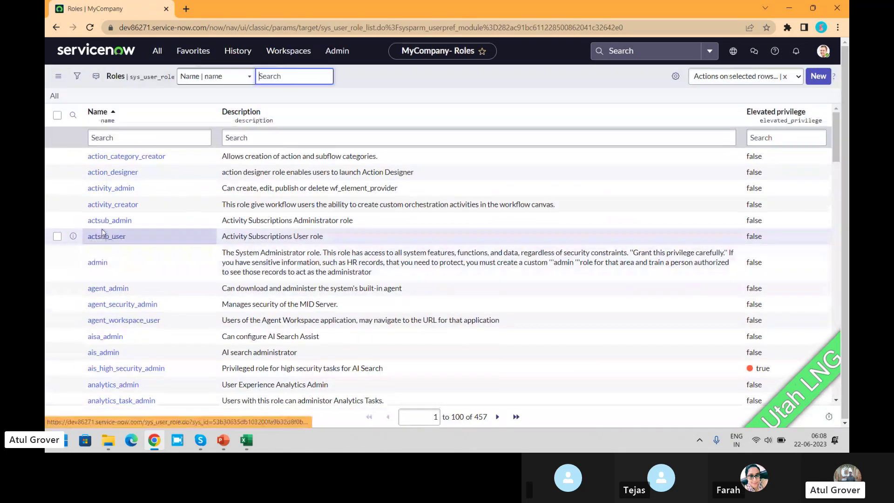
pyautogui.click(182, 137)
pyautogui.write('*major')
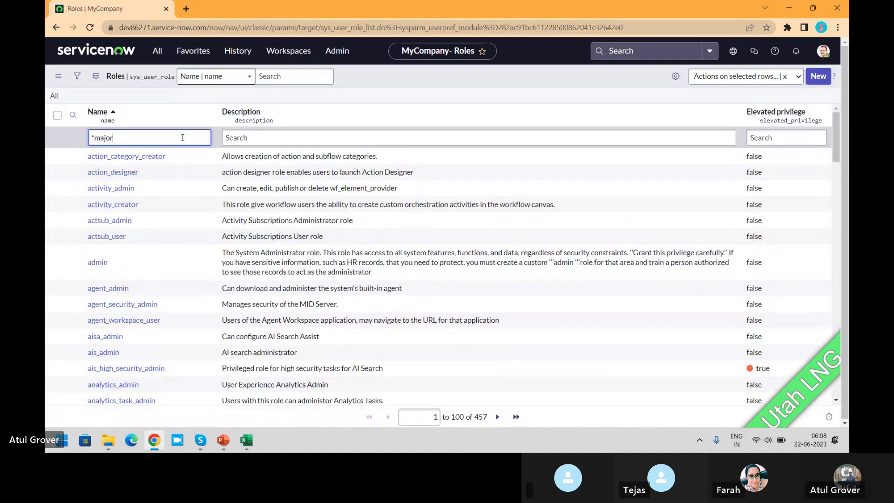
pyautogui.press('Return')
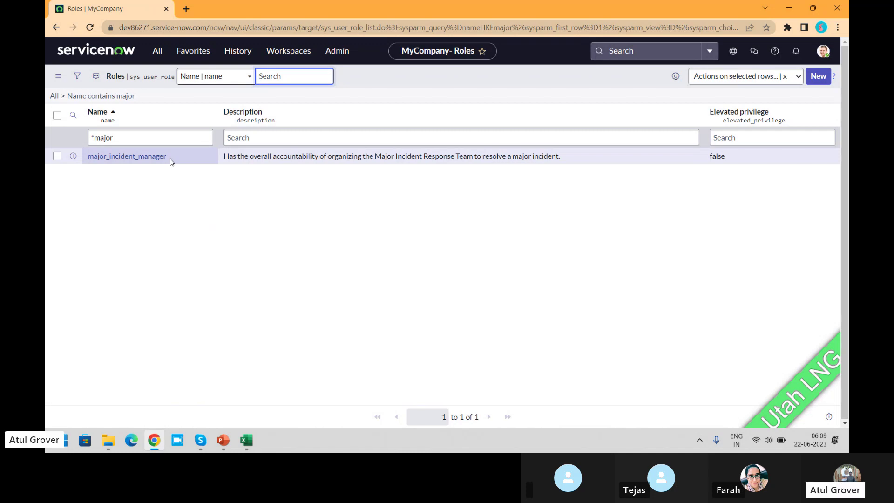
# Step: Change the role name filter to "*incide" to look up the incident-related roles
pyautogui.click(156, 135)
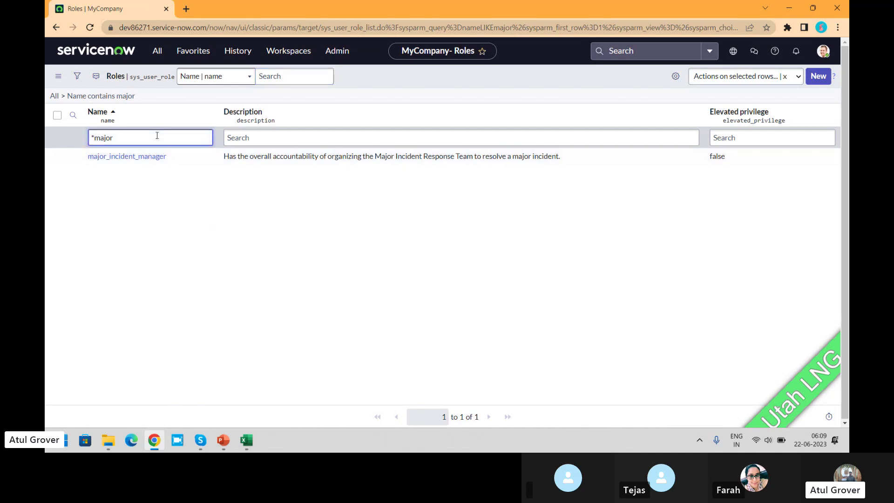
pyautogui.press('BackSpace')
pyautogui.press('BackSpace')
pyautogui.press('BackSpace')
pyautogui.press('BackSpace')
pyautogui.press('BackSpace')
pyautogui.write('incide')
pyautogui.press('Return')
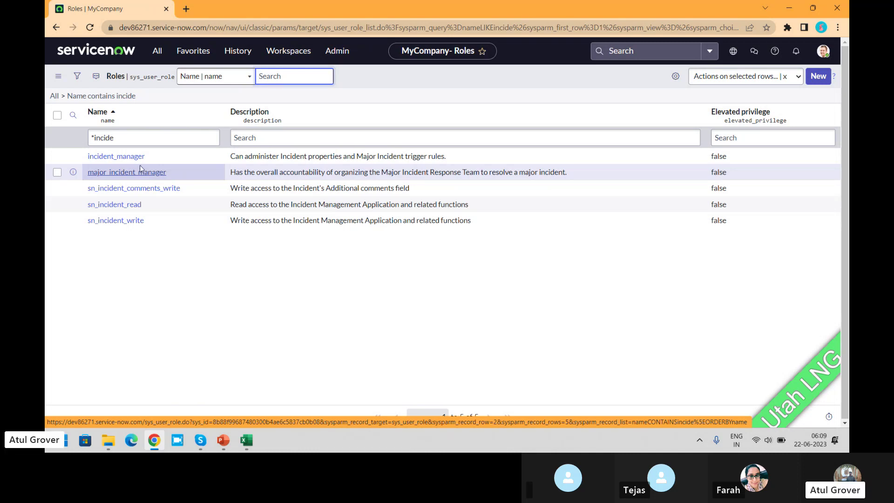
# Step: Change the role name filter to "*commun" to look up the communication role
pyautogui.click(133, 137)
pyautogui.press('BackSpace')
pyautogui.press('BackSpace')
pyautogui.press('BackSpace')
pyautogui.press('BackSpace')
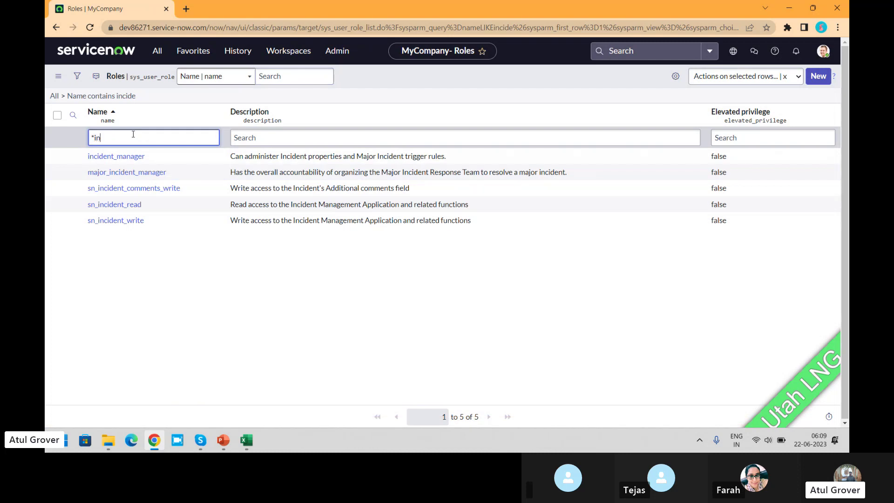
pyautogui.press('BackSpace')
pyautogui.press('BackSpace')
pyautogui.write('commu')
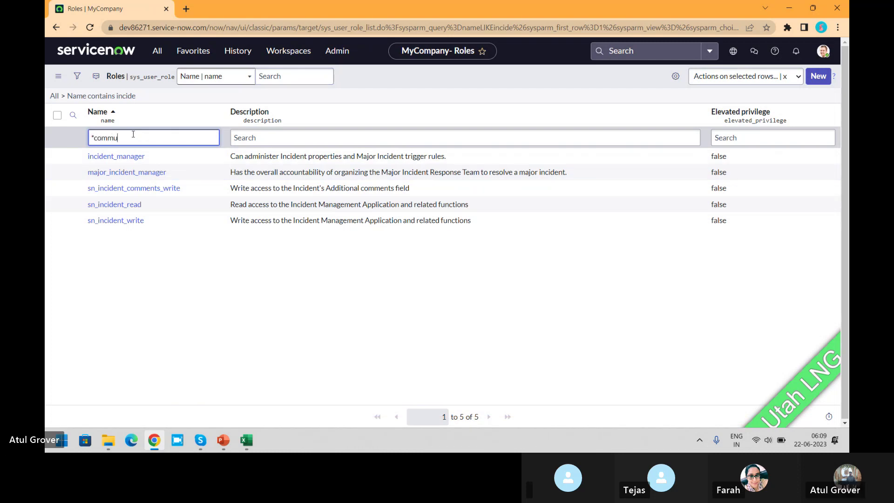
pyautogui.write('n')
pyautogui.press('Return')
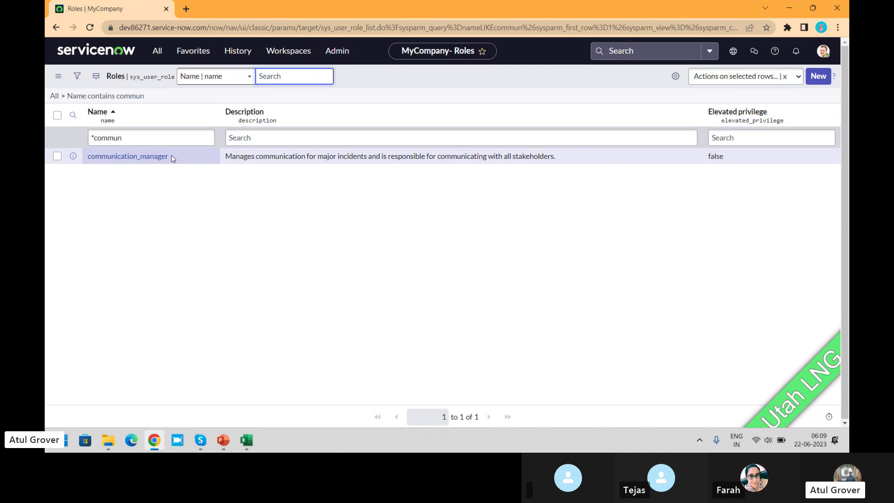
pyautogui.hotkey('alt', 'Tab')
pyautogui.hotkey('alt', 'Tab')
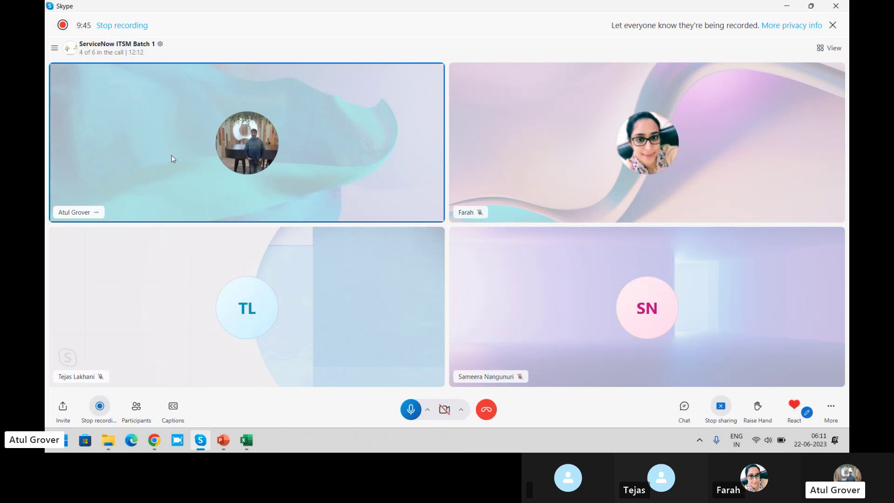
pyautogui.hotkey('alt', 'Tab')
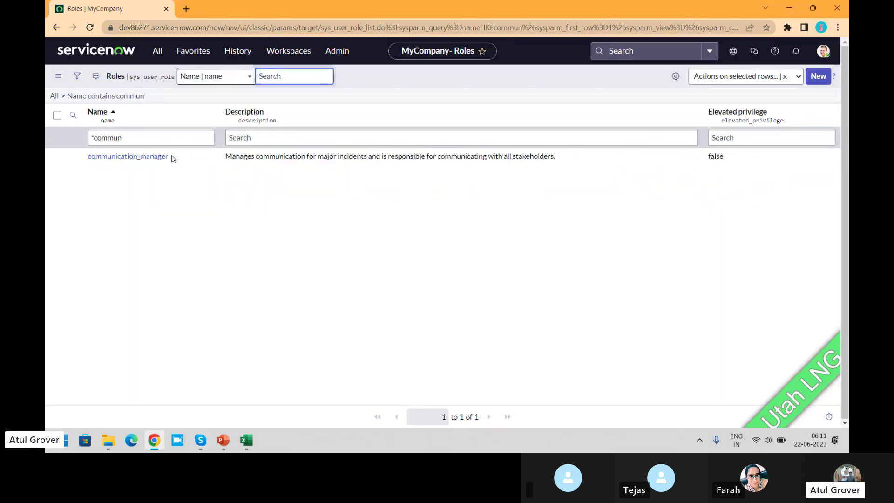
# Step: Filter the role names by "*incide" again to review the descriptions of the incident roles
pyautogui.click(165, 140)
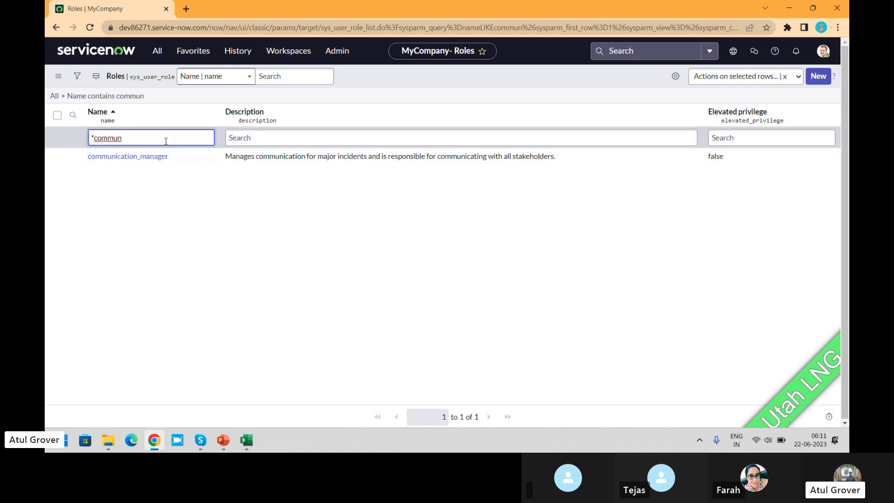
pyautogui.press('BackSpace')
pyautogui.press('BackSpace')
pyautogui.press('BackSpace')
pyautogui.press('BackSpace')
pyautogui.press('BackSpace')
pyautogui.press('BackSpace')
pyautogui.write('incide')
pyautogui.press('Return')
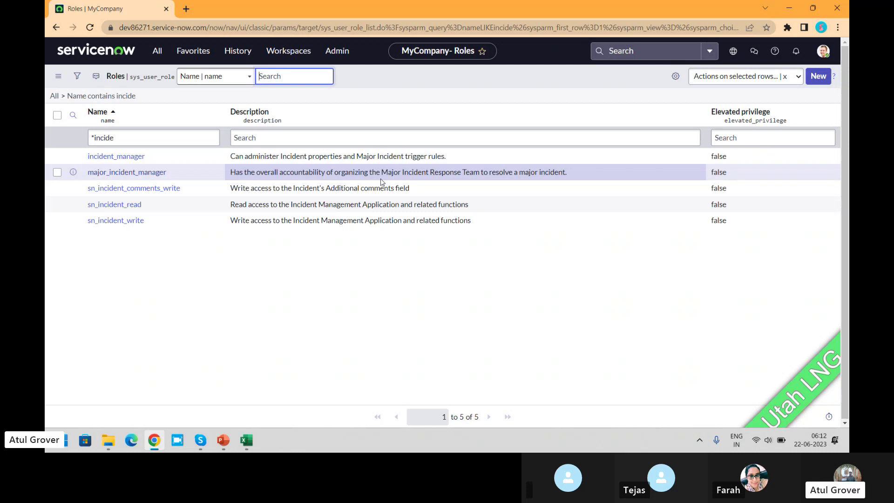
# Step: Open the "Outlook crashes" incident from the open incidents list and show the form's additional actions, including Promote to Major Incident
pyautogui.hotkey('alt', 'Tab')
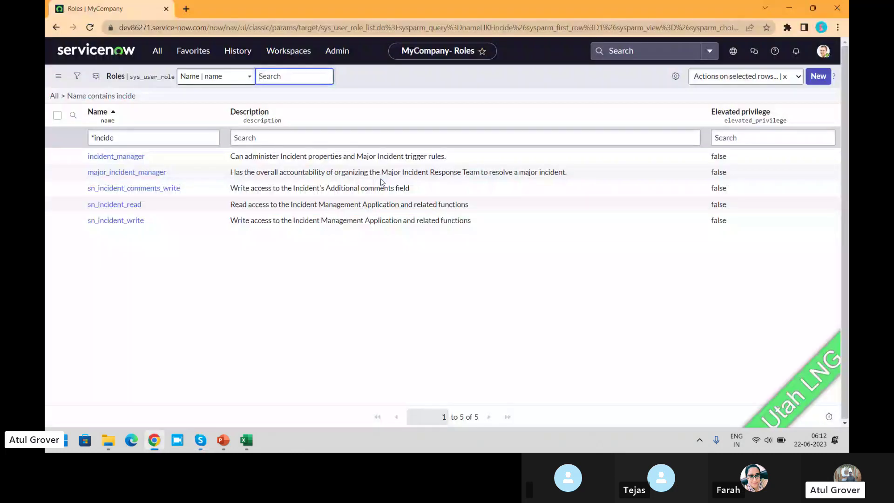
pyautogui.click(157, 51)
pyautogui.write('incide')
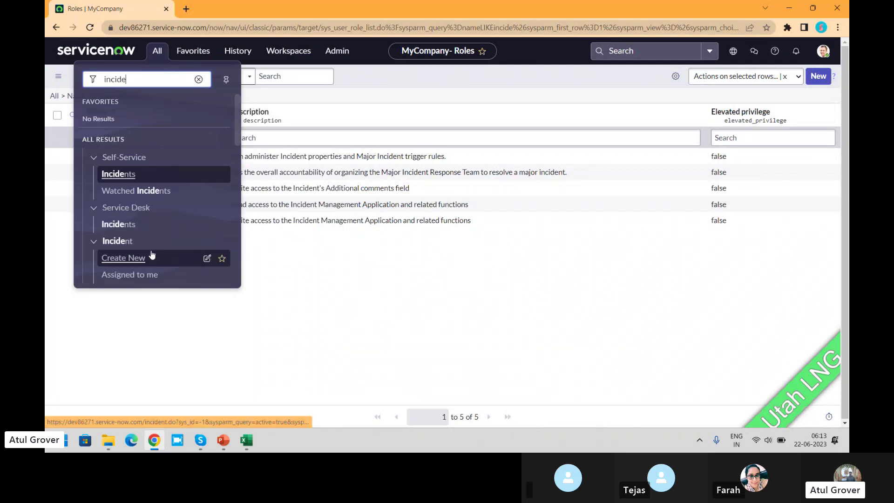
pyautogui.moveTo(238, 126); pyautogui.dragTo(236, 153)
pyautogui.click(112, 189)
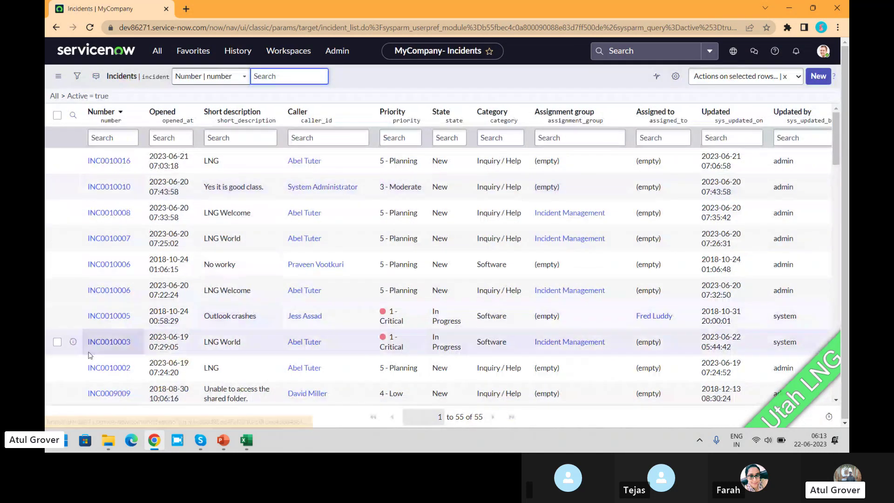
pyautogui.click(103, 321)
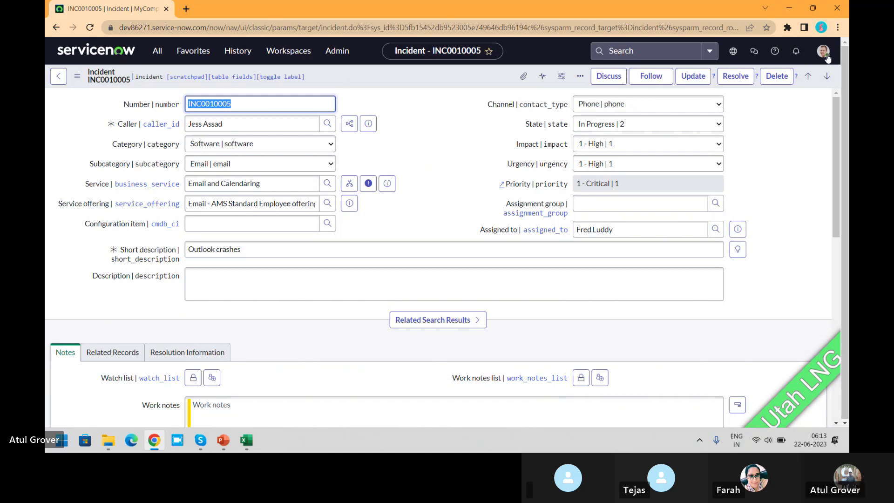
pyautogui.rightClick(372, 72)
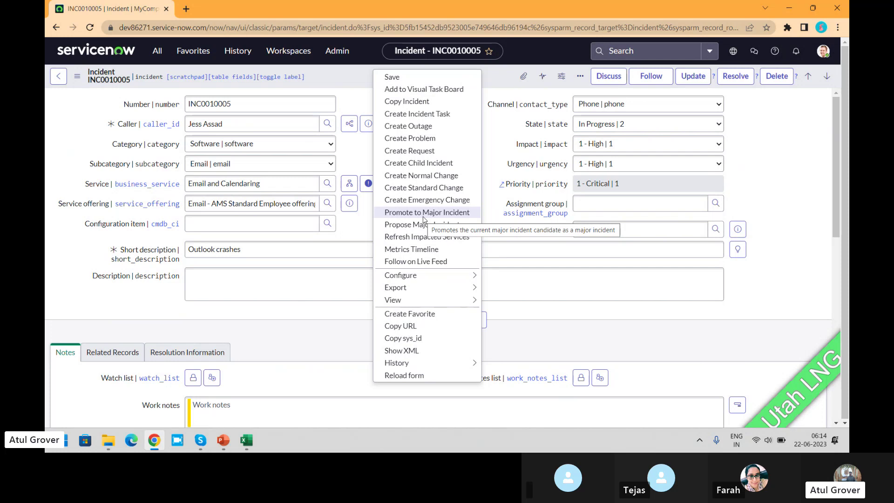
# Step: Impersonate the ITIL User account from the recent impersonations
pyautogui.click(823, 51)
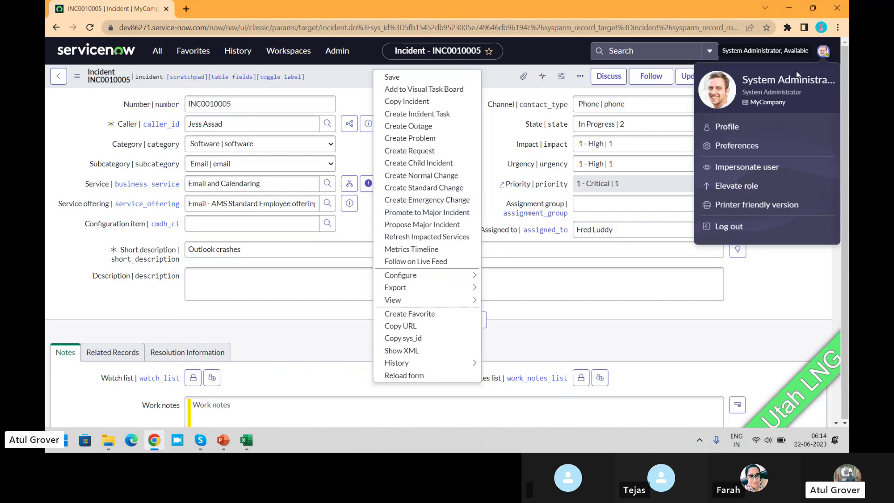
pyautogui.click(743, 168)
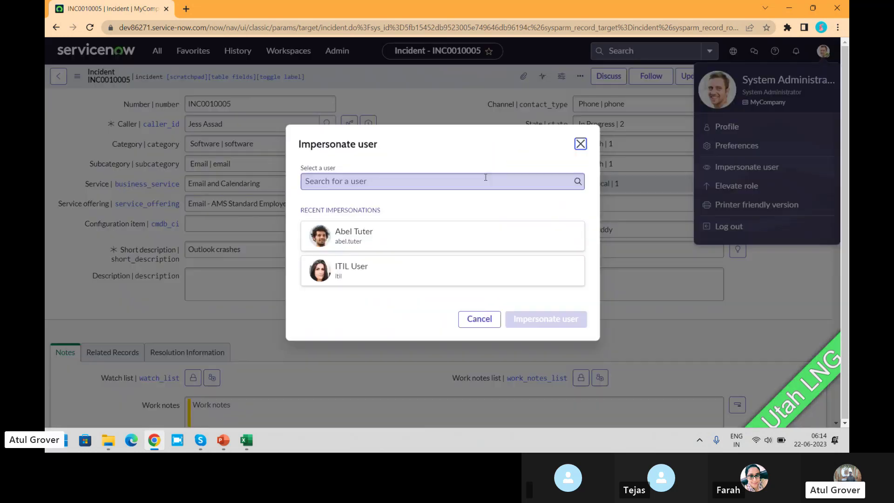
pyautogui.click(351, 284)
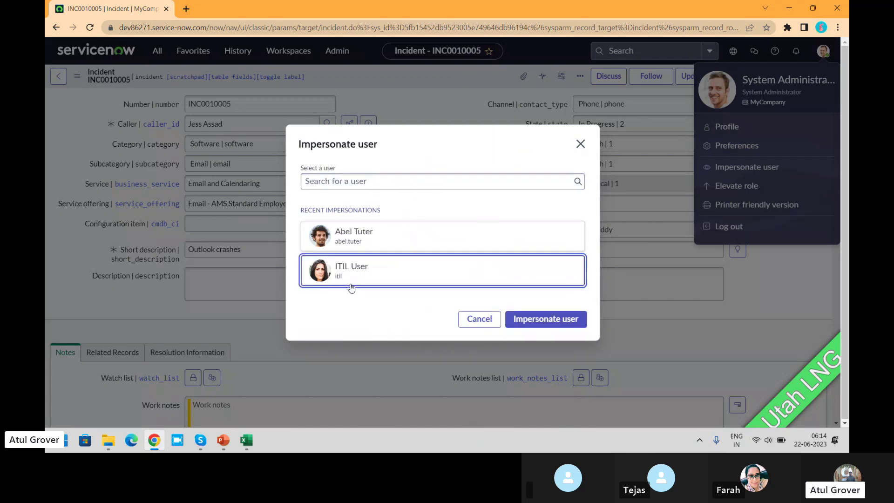
pyautogui.click(536, 319)
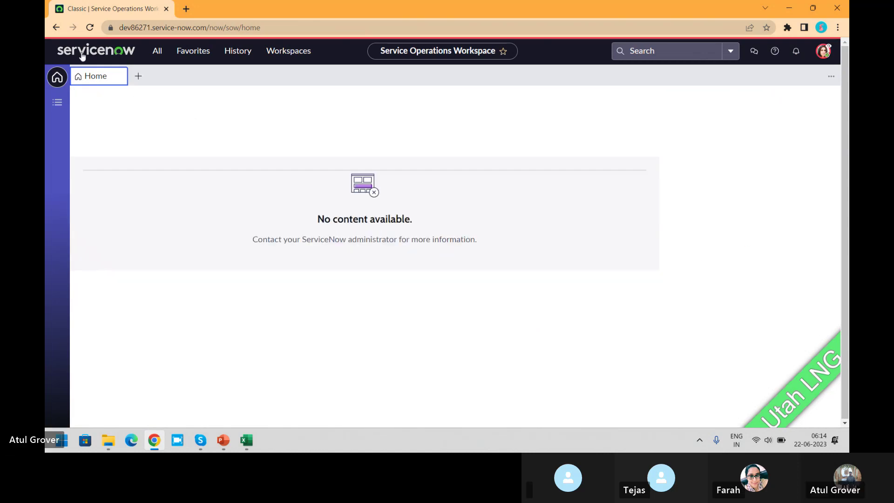
# Step: Filter the navigator by "incide" and open the list of open incidents as the ITIL User
pyautogui.click(163, 53)
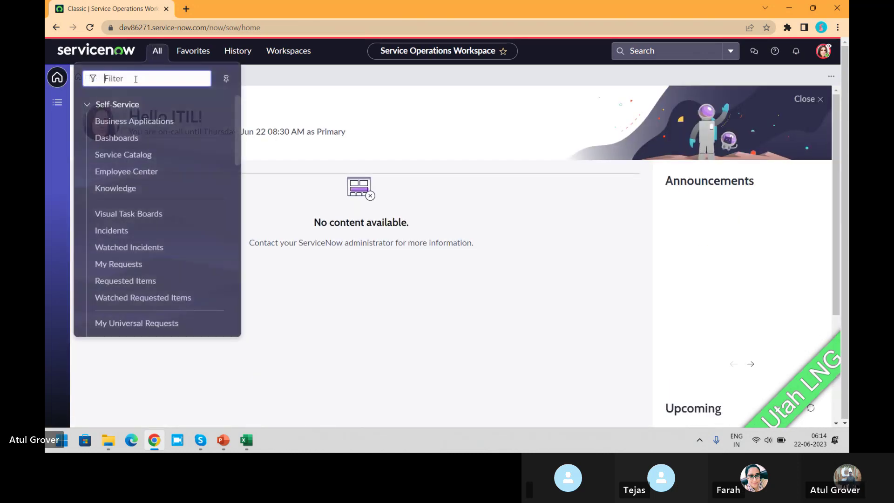
pyautogui.press('BackSpace')
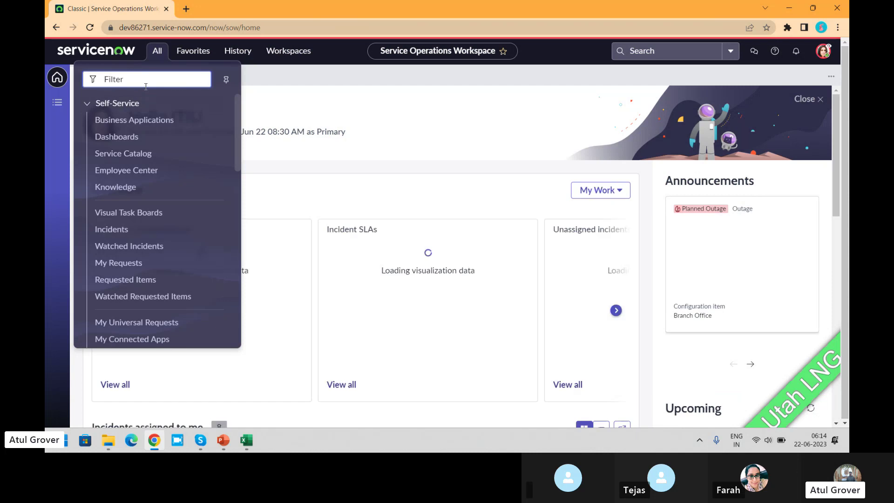
pyautogui.write('incide')
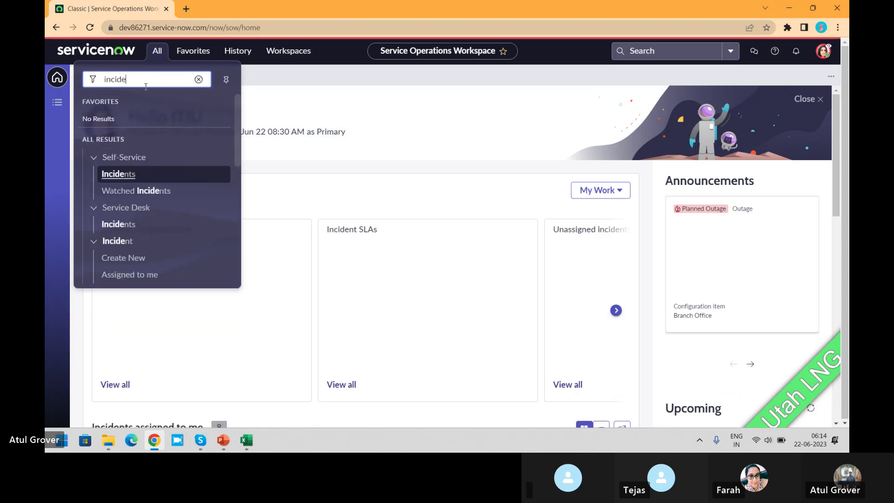
pyautogui.moveTo(238, 141); pyautogui.dragTo(236, 183)
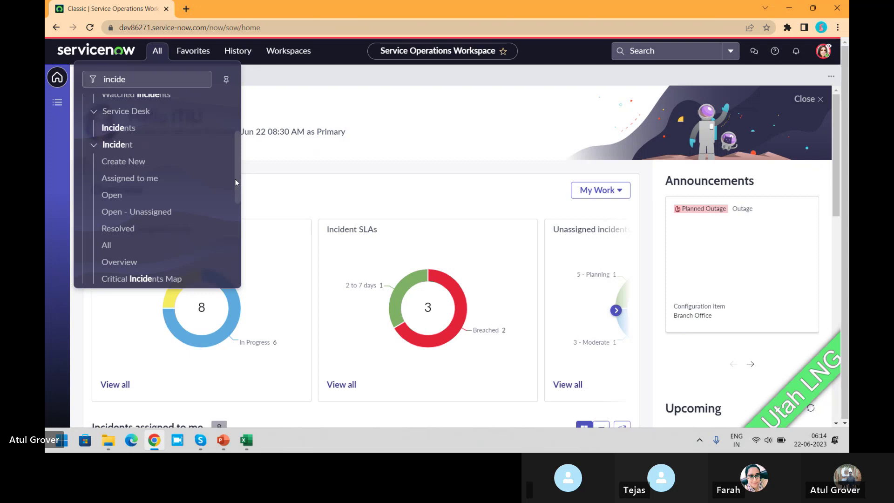
pyautogui.click(120, 191)
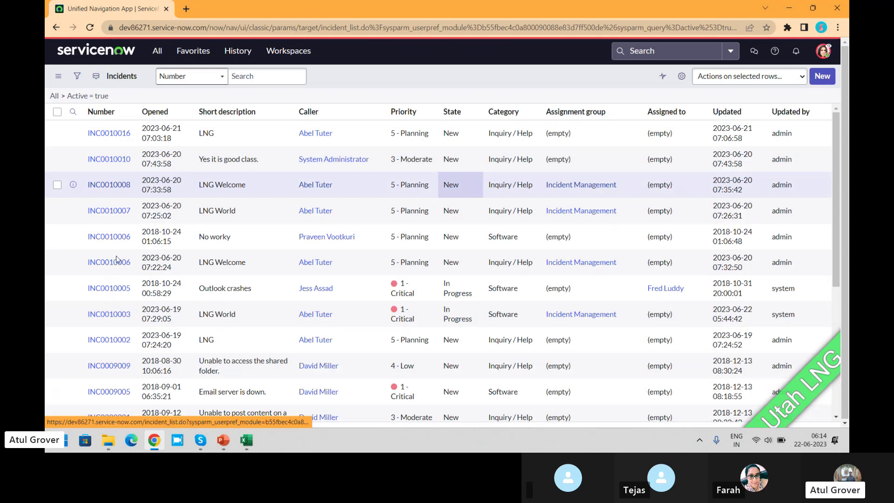
# Step: Open the "Yes it is good class." incident from the list and start proposing it as a major incident
pyautogui.click(123, 164)
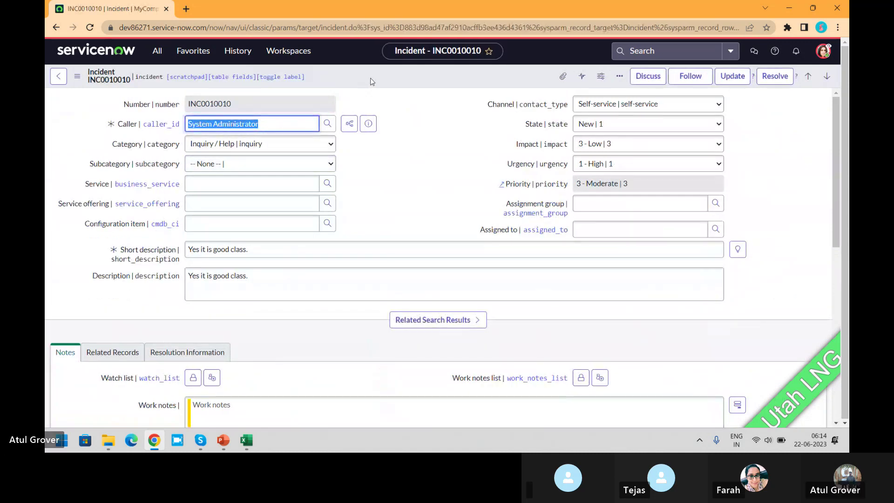
pyautogui.rightClick(370, 77)
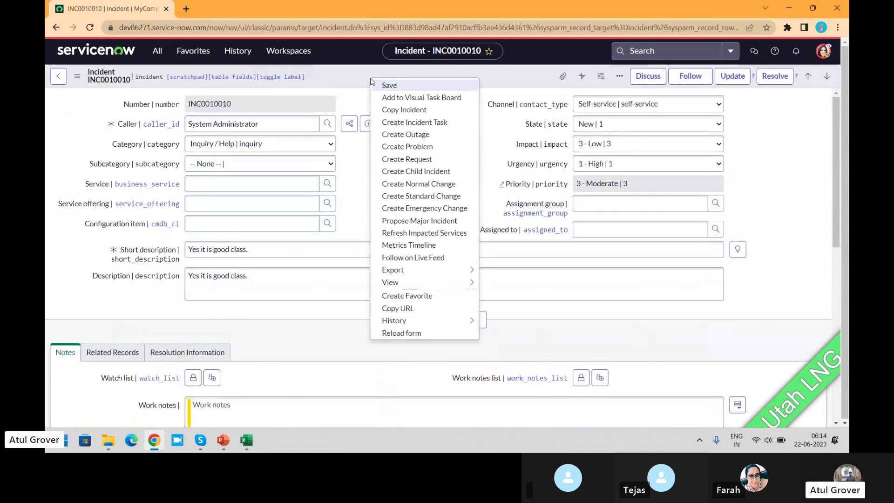
pyautogui.click(433, 221)
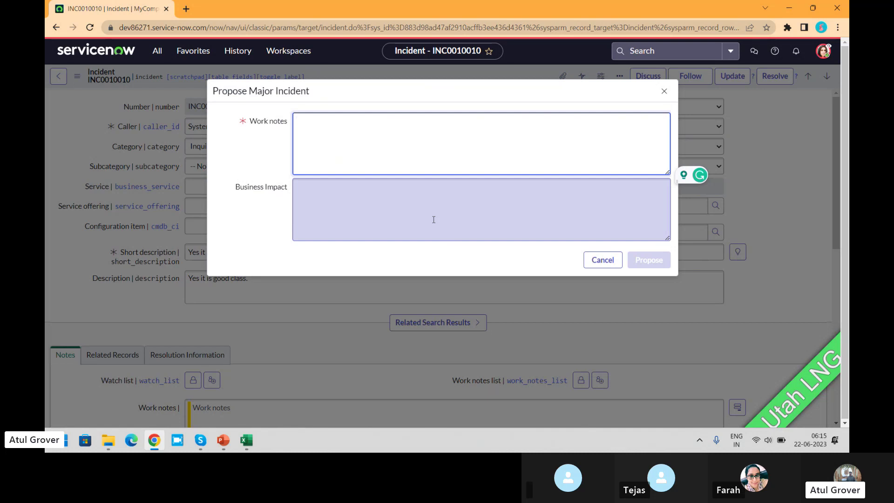
# Step: Enter "major impact" as both the work notes and the business impact, and submit the major incident proposal
pyautogui.write('hg')
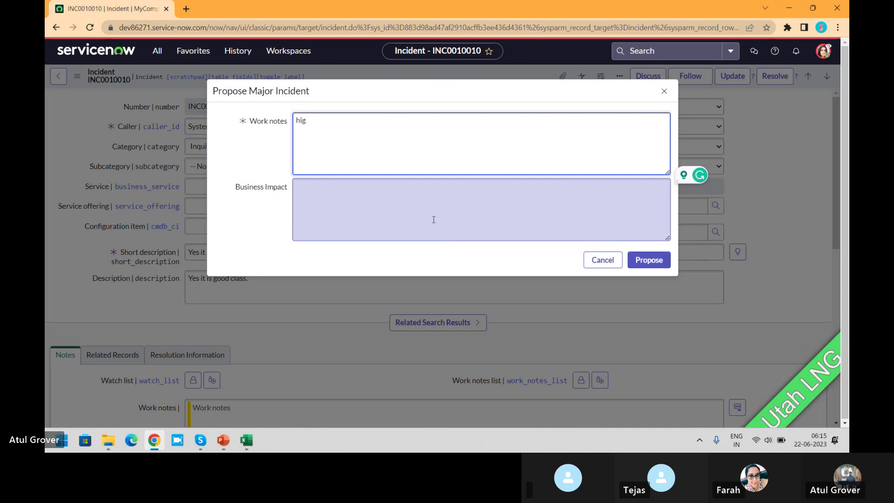
pyautogui.press('BackSpace')
pyautogui.press('BackSpace')
pyautogui.write('major ')
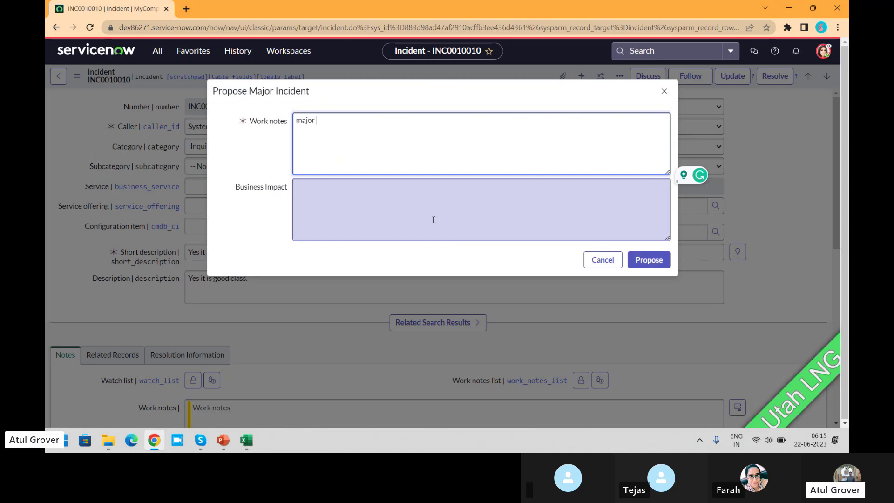
pyautogui.write('impact')
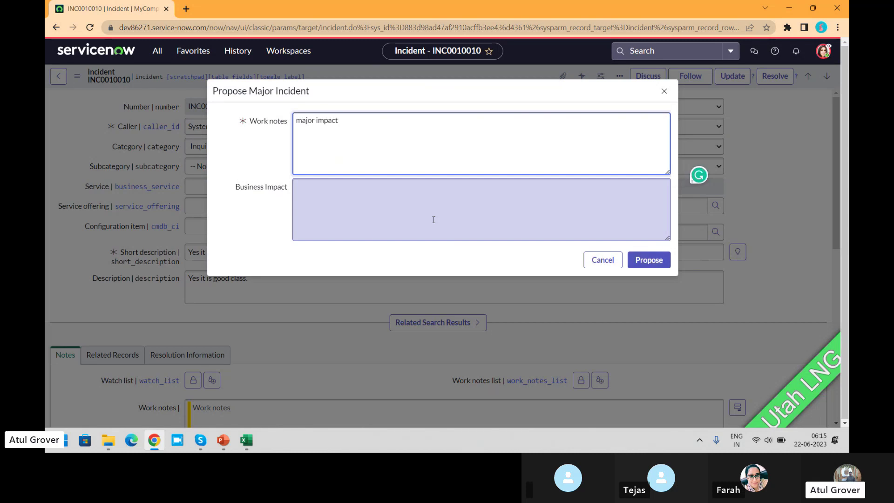
pyautogui.hotkey('ctrl', 'a')
pyautogui.hotkey('ctrl', 'c')
pyautogui.click(381, 219)
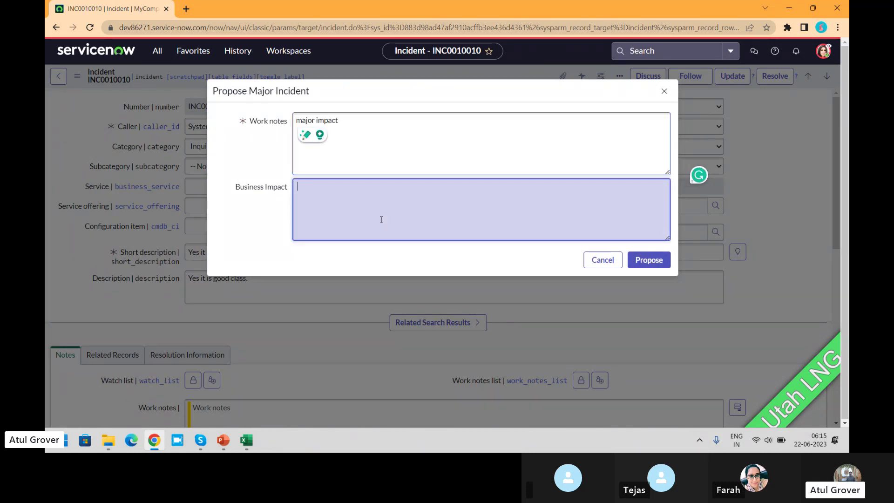
pyautogui.hotkey('ctrl', 'v')
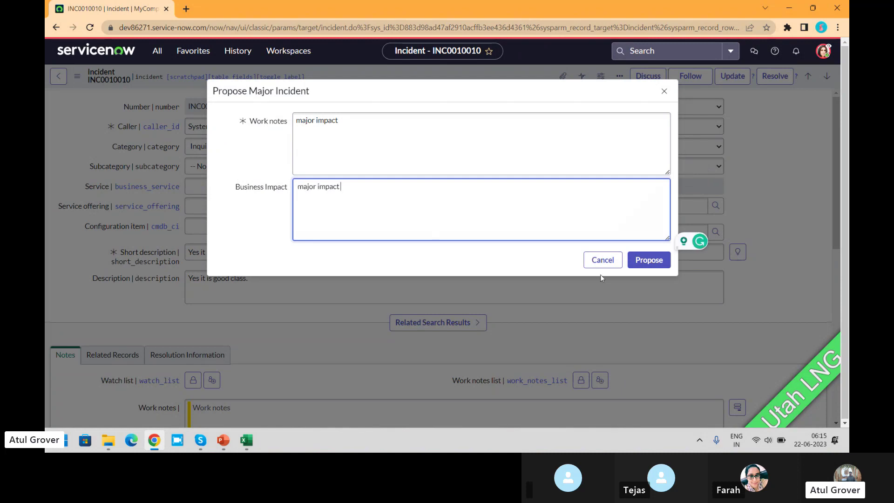
pyautogui.click(654, 262)
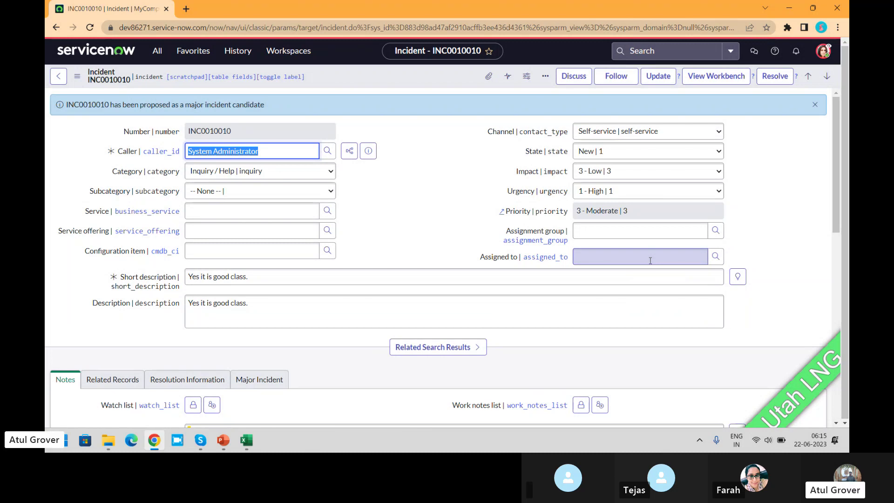
# Step: End the ITIL User impersonation, filter the navigator by "major" and open the list of major incident candidates
pyautogui.click(823, 52)
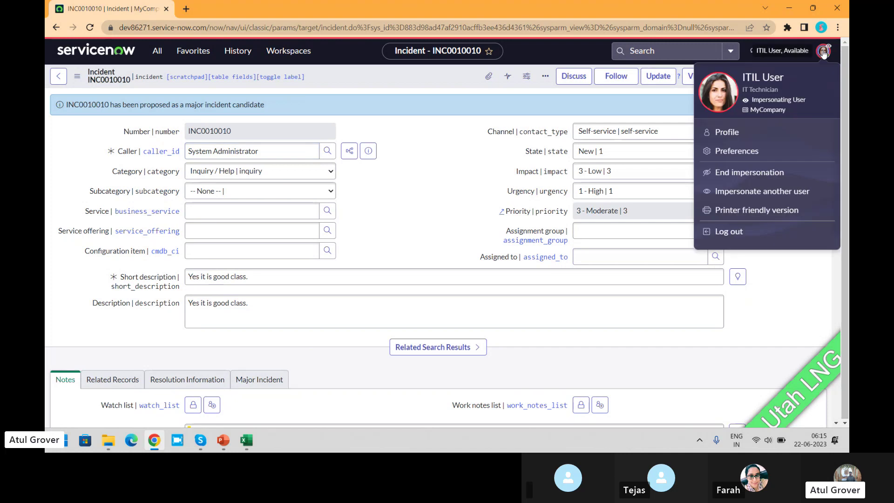
pyautogui.click(746, 173)
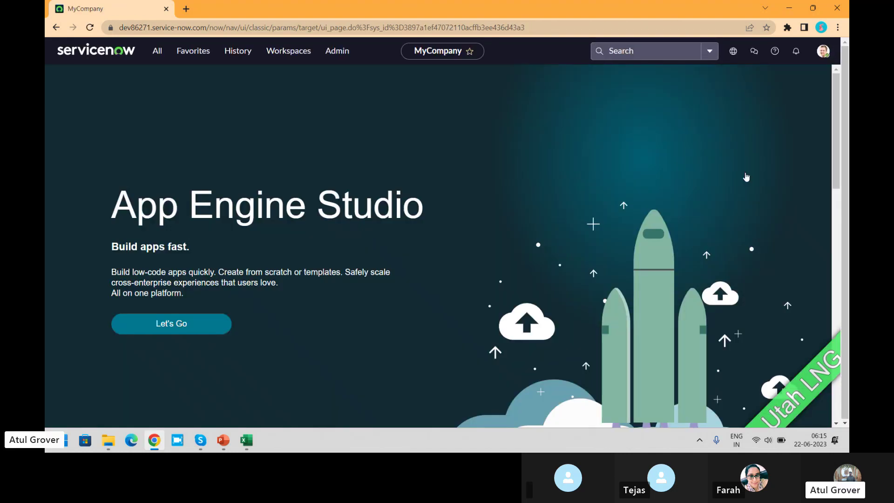
pyautogui.click(154, 55)
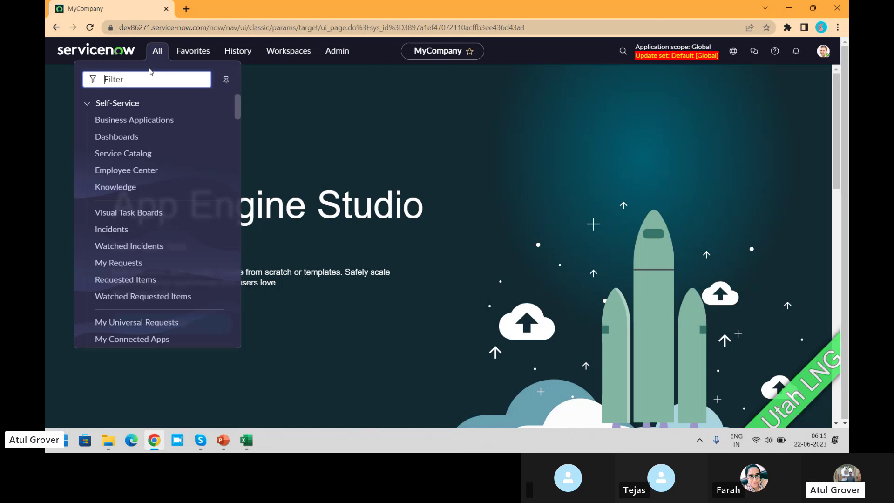
pyautogui.write('major')
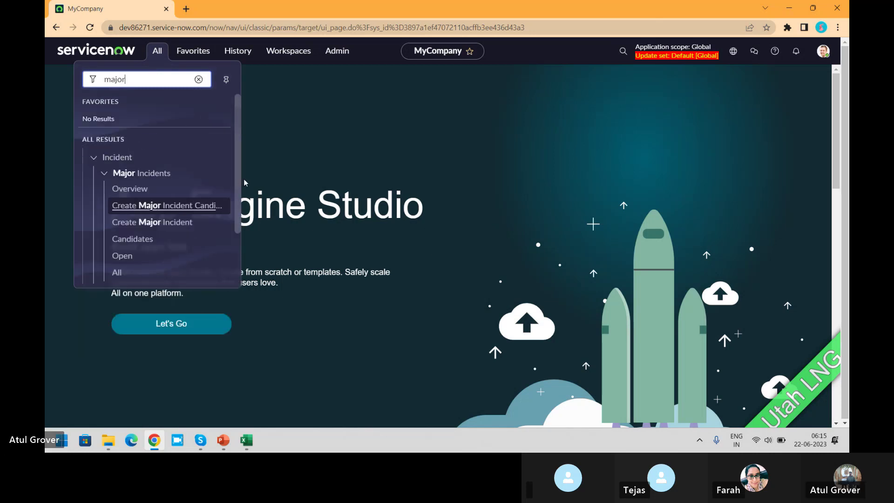
pyautogui.moveTo(237, 173); pyautogui.dragTo(240, 228)
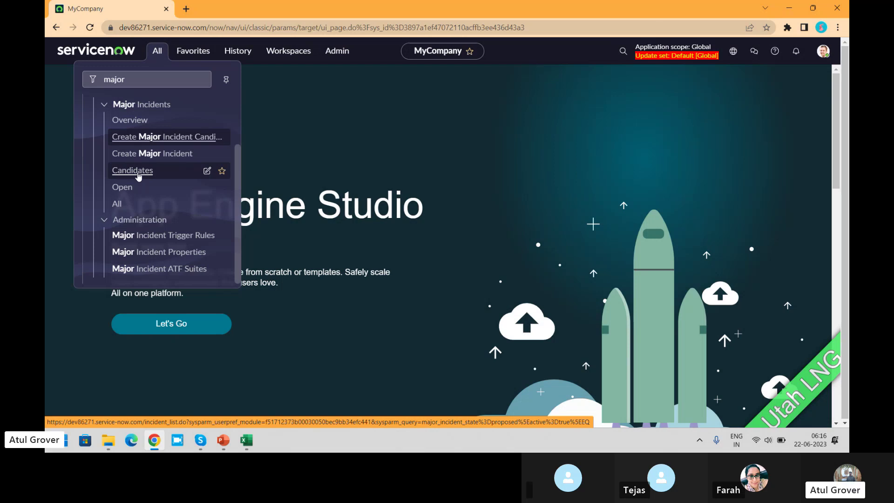
pyautogui.click(132, 170)
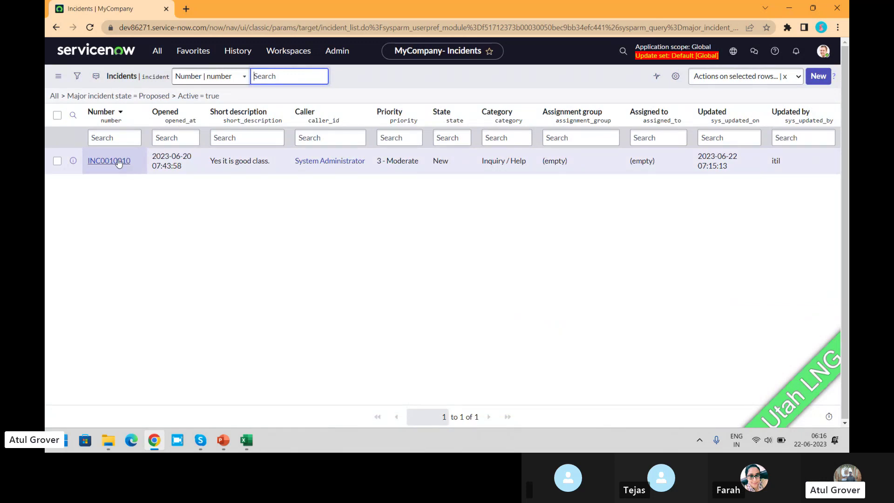
# Step: Open the proposed candidate in the Major Incident Workbench and show the alternative action to Promote to Major Incident
pyautogui.click(117, 161)
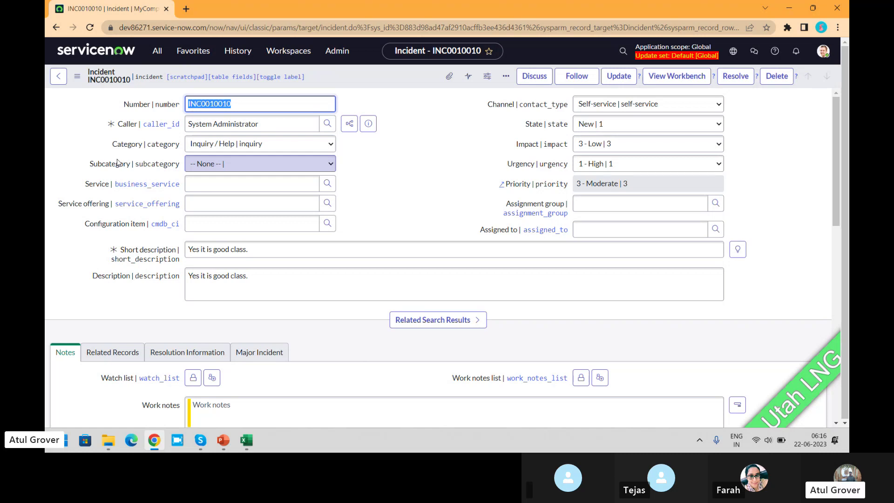
pyautogui.click(676, 77)
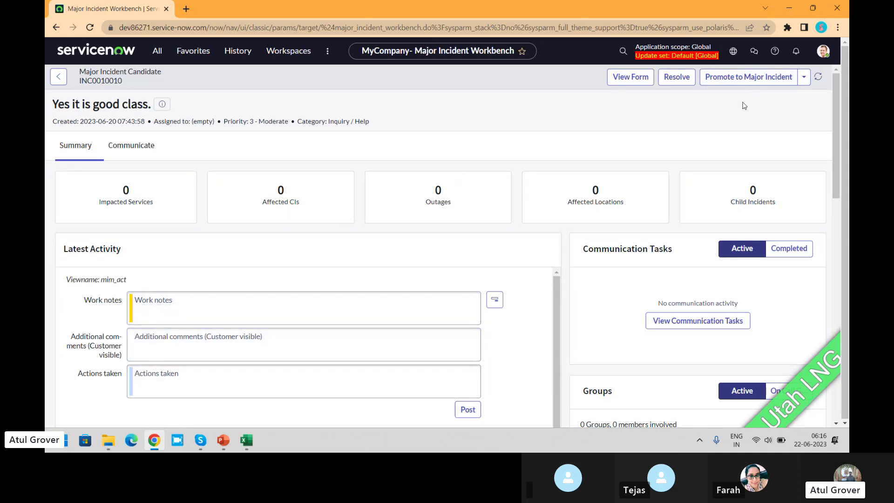
pyautogui.click(807, 80)
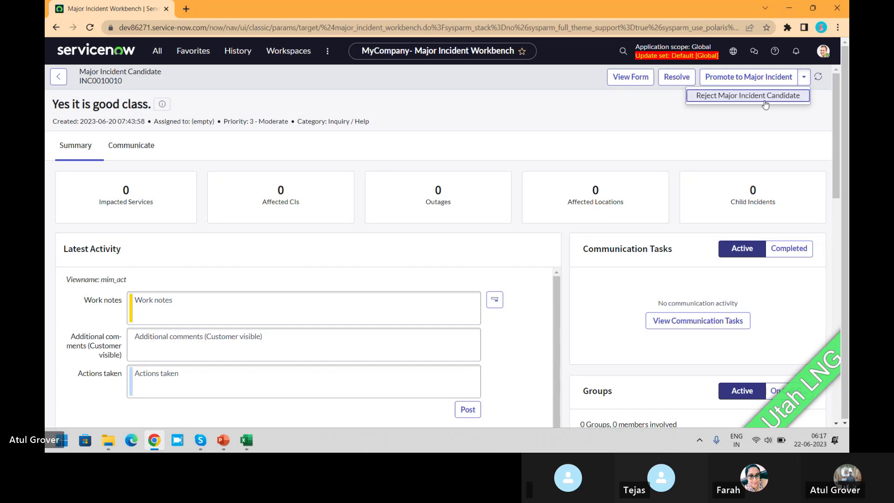
# Step: Filter the navigator by "major" and open the Create Major Incident form
pyautogui.click(156, 53)
pyautogui.write('major')
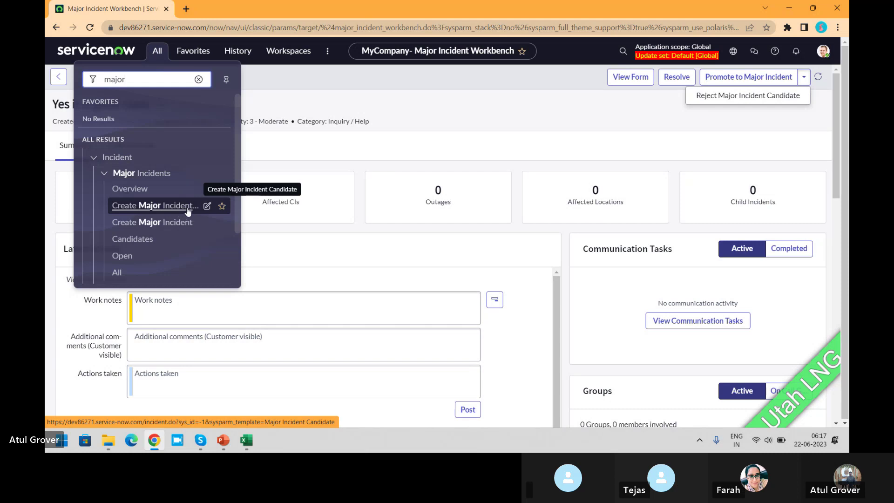
pyautogui.click(166, 223)
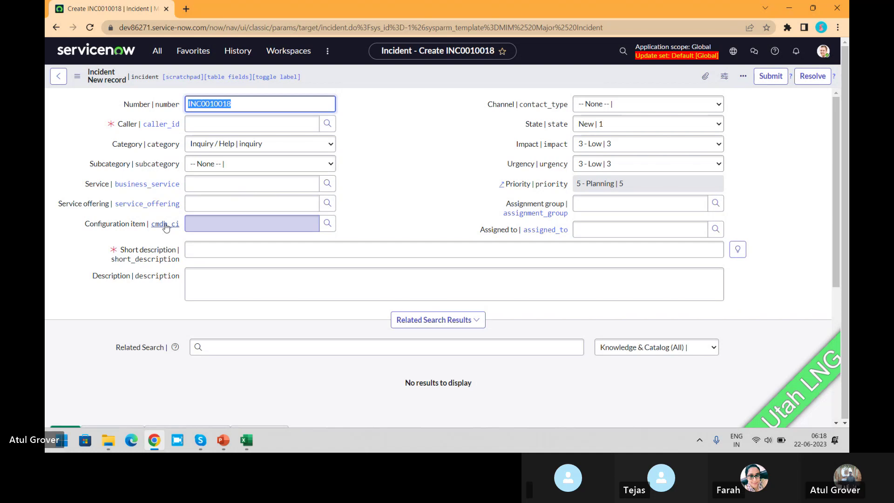
# Step: Reopen the proposed candidate from the candidates list in the Major Incident Workbench and view its Communicate section
pyautogui.click(157, 51)
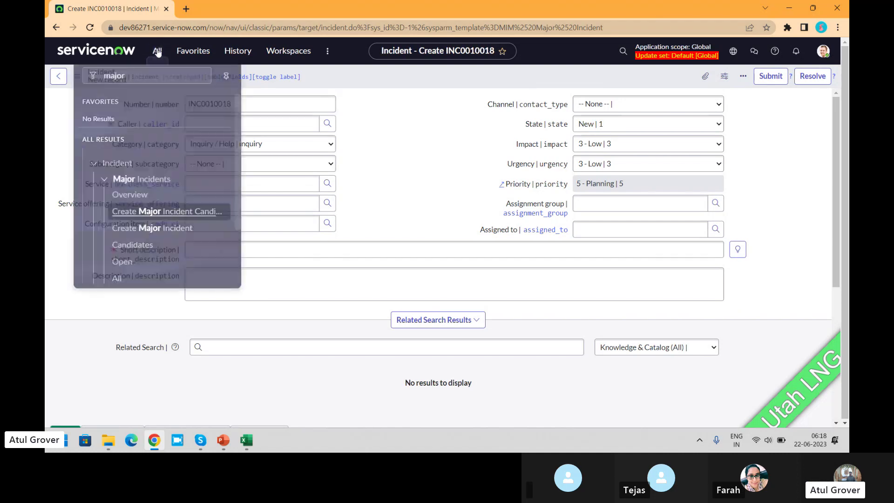
pyautogui.click(130, 240)
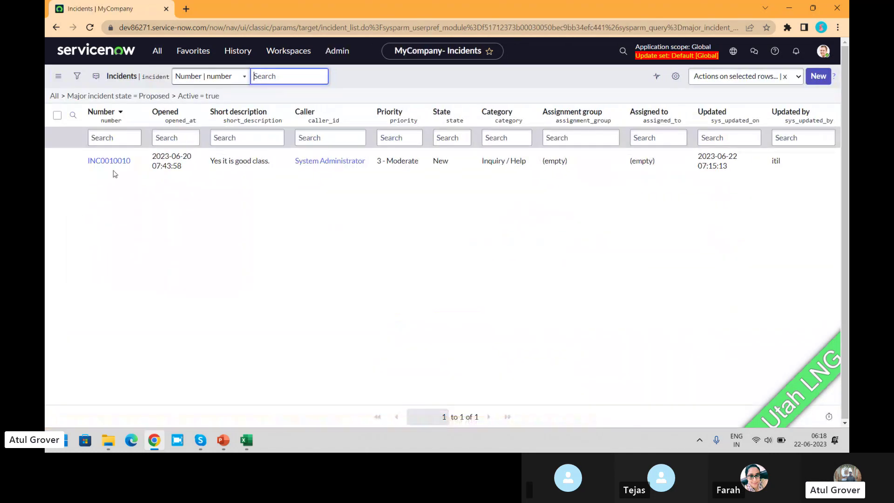
pyautogui.click(109, 163)
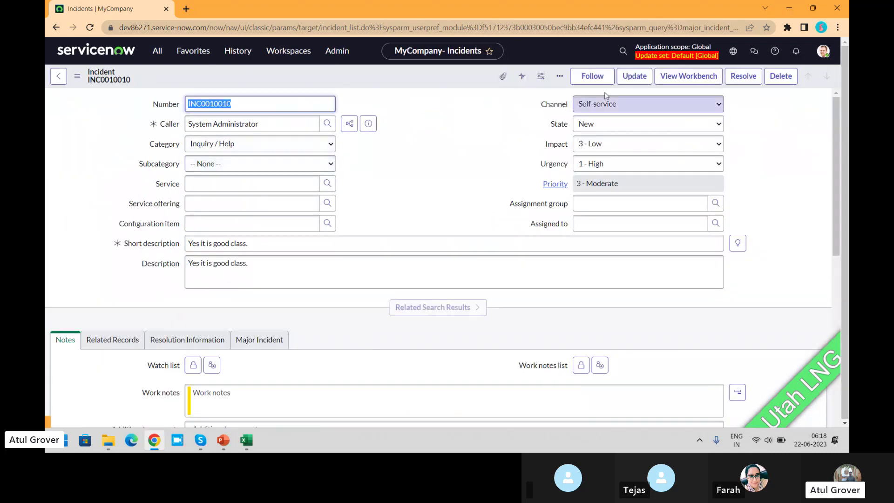
pyautogui.click(680, 79)
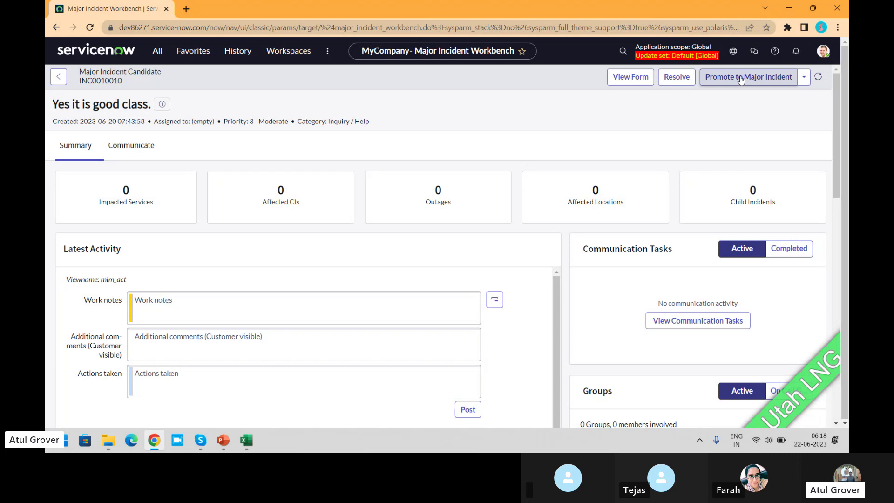
pyautogui.click(152, 147)
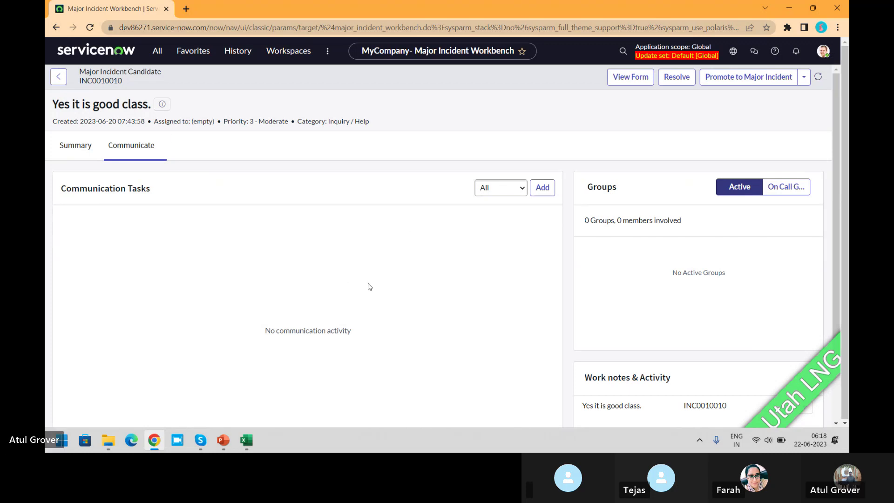
# Step: Promote the candidate to a major incident with the work notes "yes accepted"
pyautogui.click(769, 81)
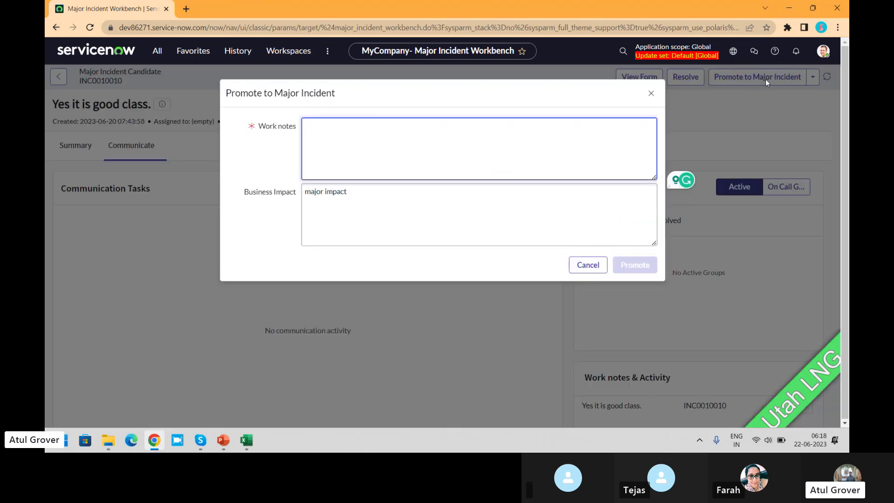
pyautogui.write('yes accepted')
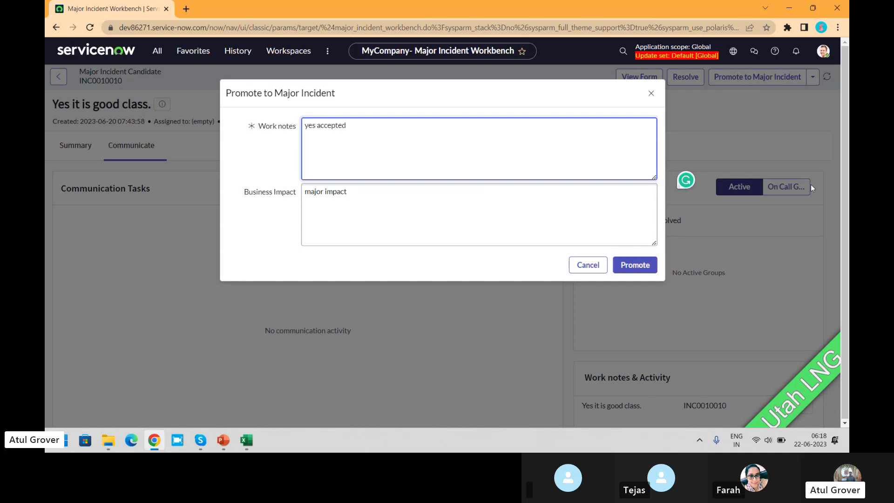
pyautogui.click(615, 273)
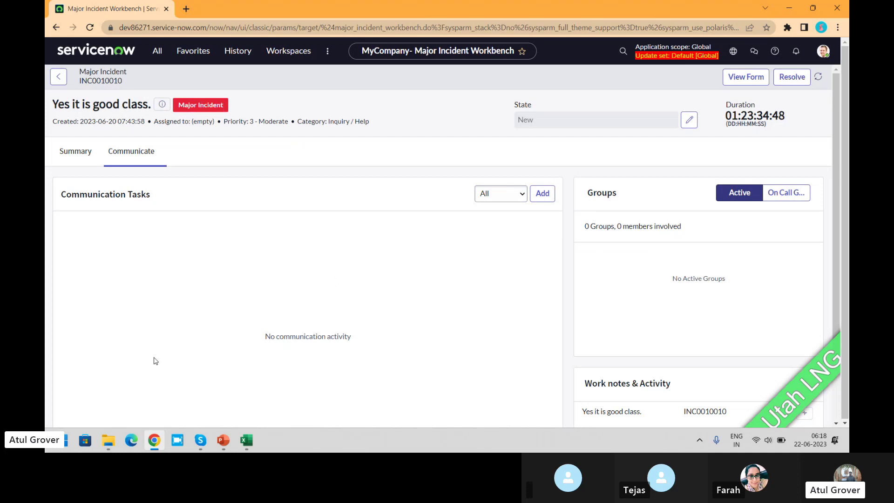
# Step: Reload the workbench and review the Summary and Communicate sections of the promoted major incident
pyautogui.click(77, 161)
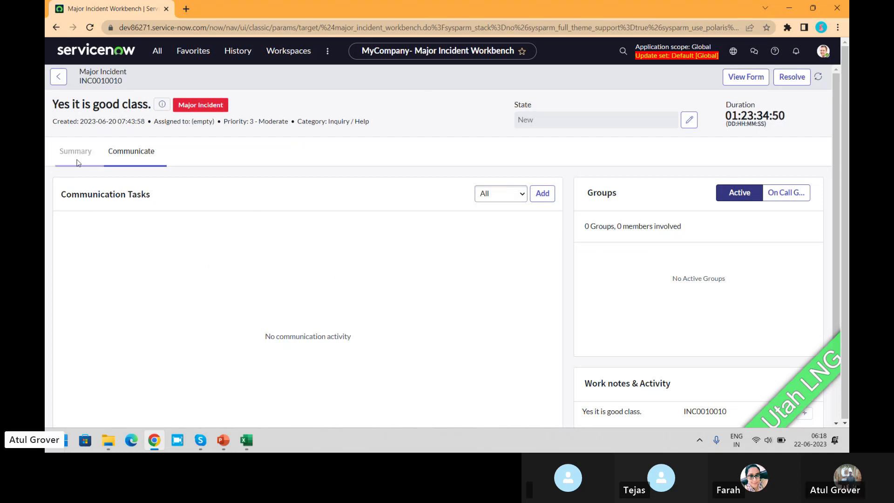
pyautogui.click(90, 27)
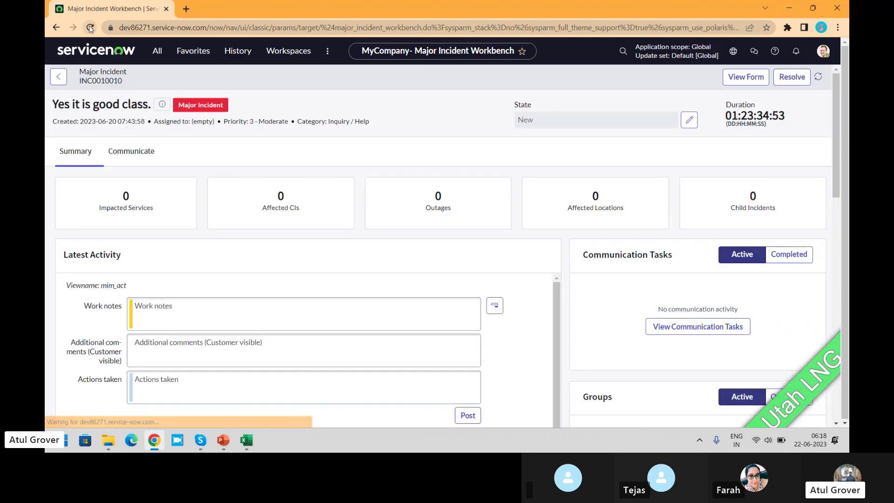
pyautogui.click(142, 151)
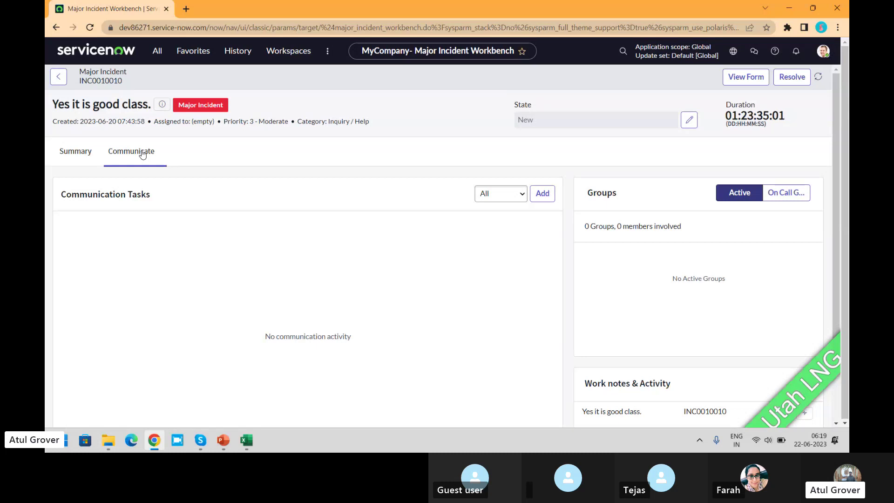
# Step: Open the major incident's form from the workbench and set its Impact to 1 - High
pyautogui.click(746, 78)
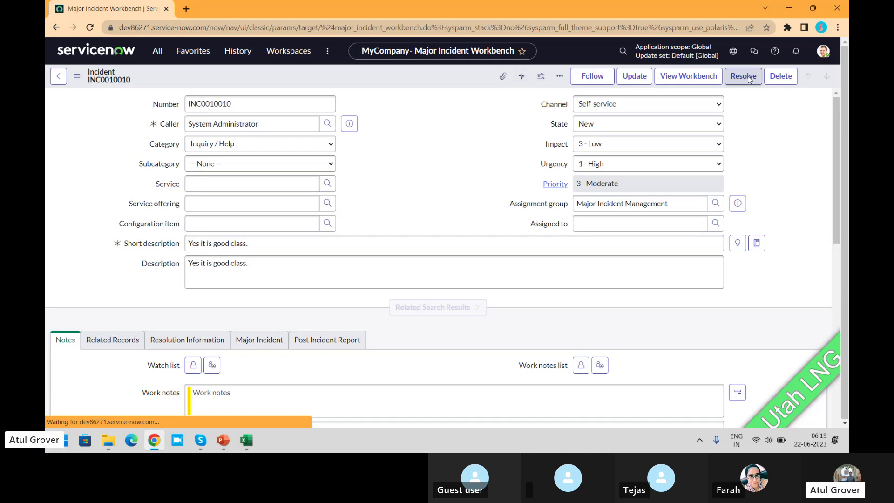
pyautogui.click(609, 146)
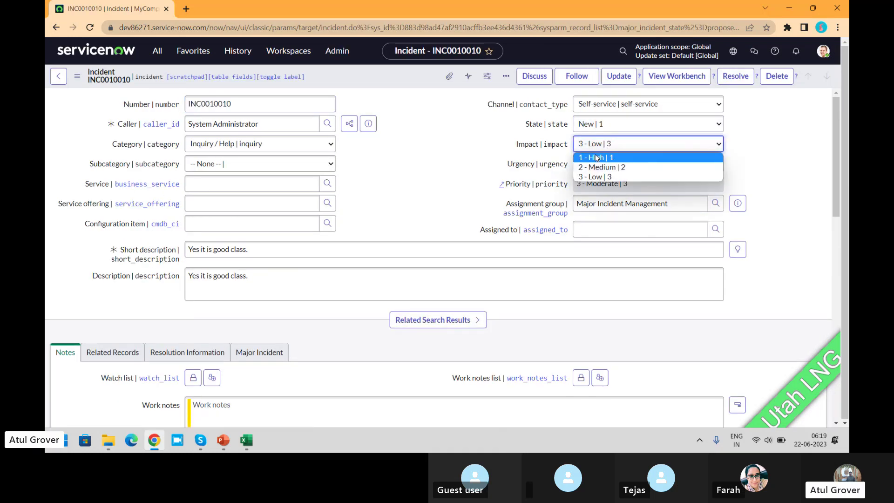
pyautogui.click(596, 158)
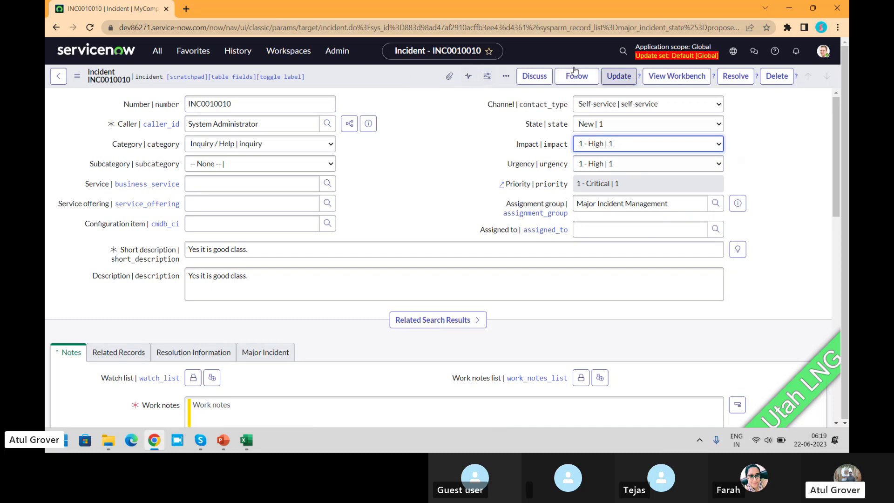
# Step: Enter the work notes "helo" on the incident and save the record
pyautogui.rightClick(413, 82)
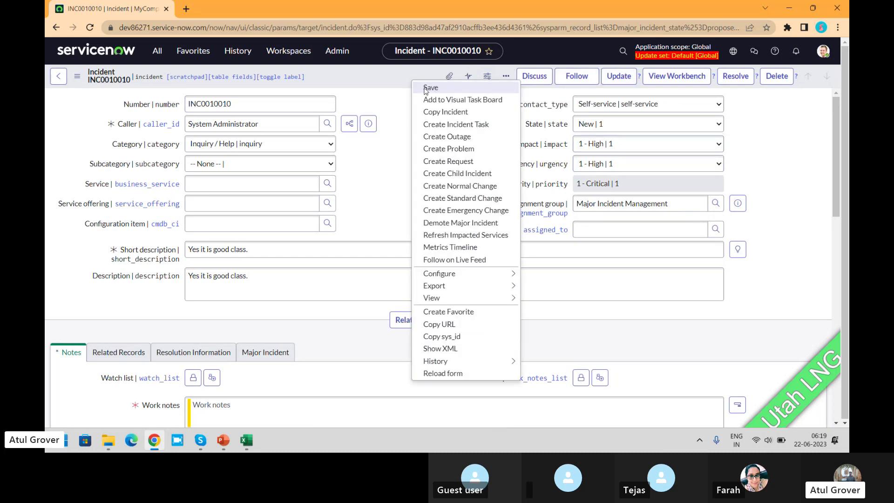
pyautogui.click(425, 89)
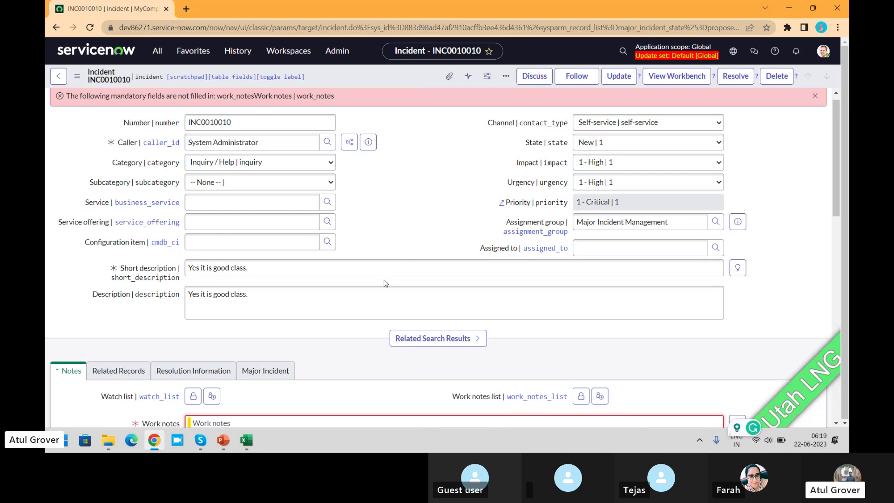
pyautogui.moveTo(836, 156); pyautogui.dragTo(835, 208)
pyautogui.click(368, 281)
pyautogui.write('held')
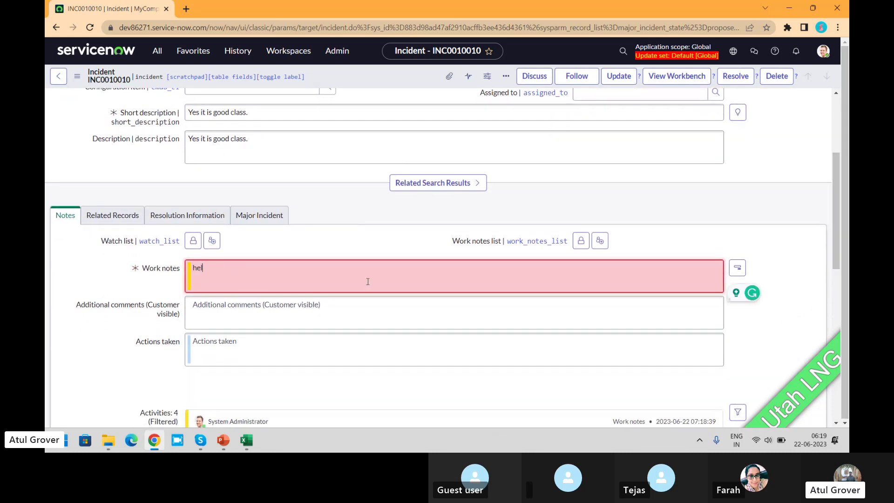
pyautogui.rightClick(394, 75)
pyautogui.click(410, 85)
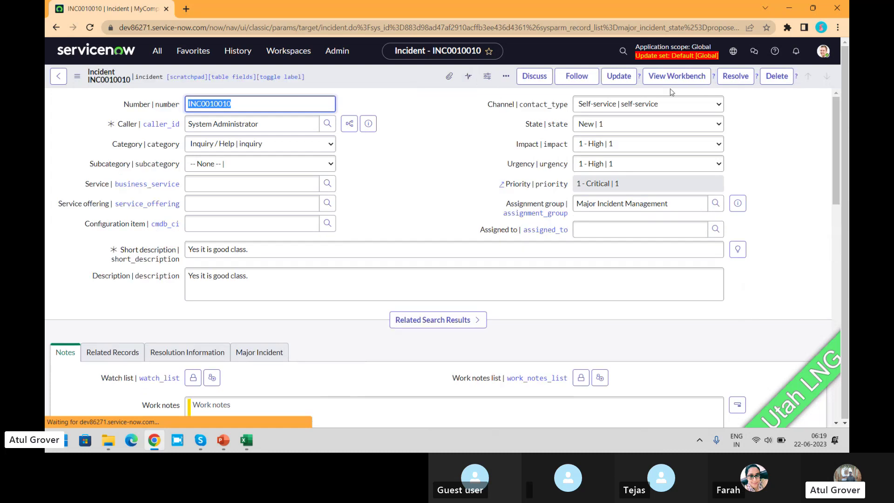
# Step: Return to the Major Incident Workbench and review the incident's Communicate and Summary sections
pyautogui.click(678, 76)
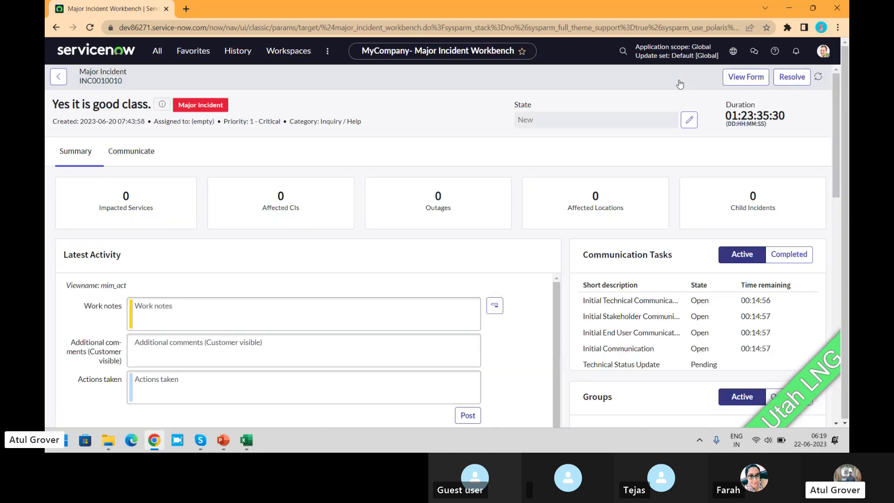
pyautogui.click(131, 150)
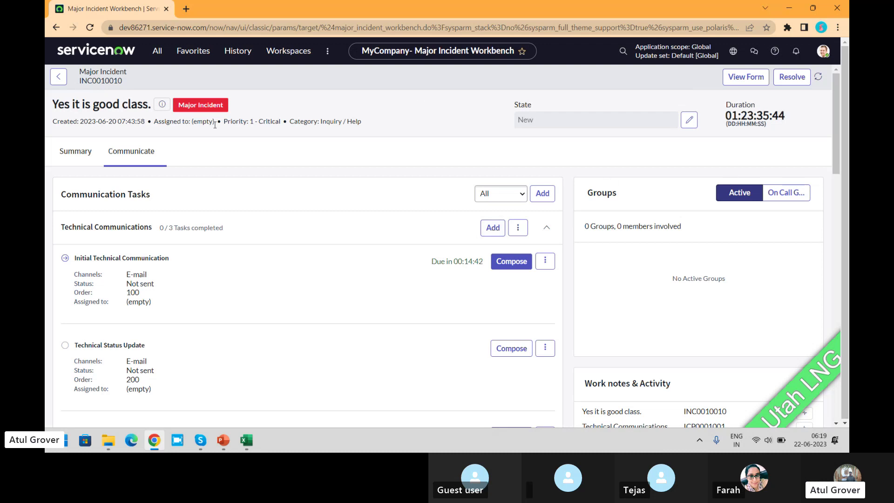
pyautogui.click(64, 159)
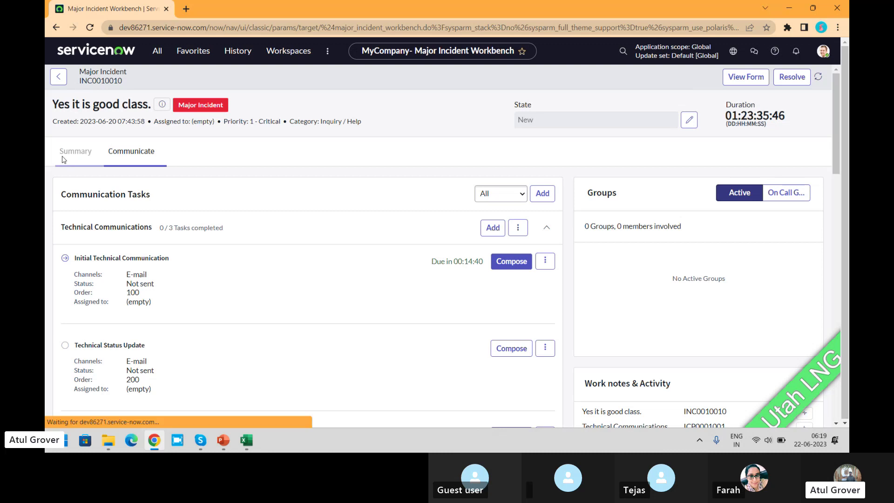
pyautogui.moveTo(836, 112); pyautogui.dragTo(844, 213)
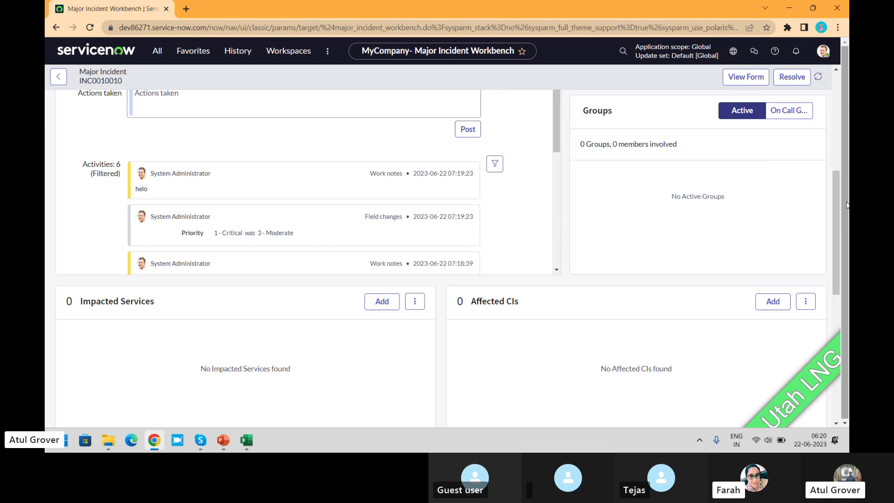
pyautogui.moveTo(831, 208); pyautogui.dragTo(837, 102)
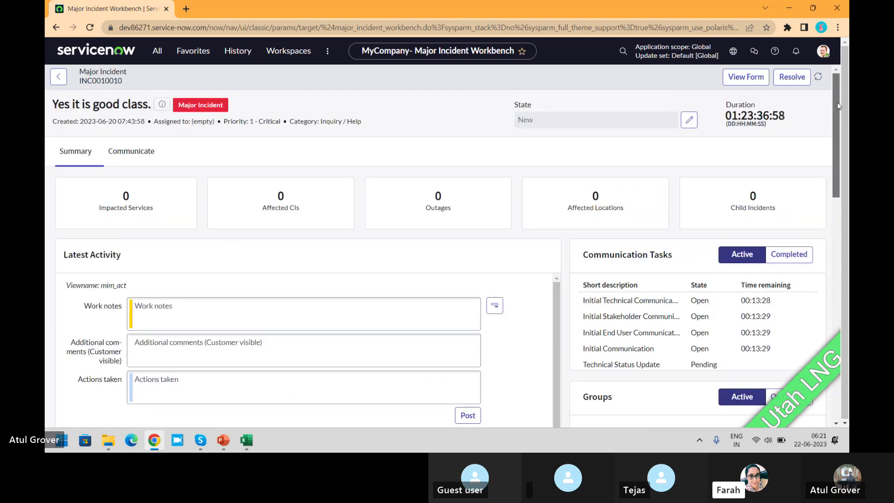
# Step: Examine the communication tasks and the work notes and activity list in the Communicate section
pyautogui.click(139, 158)
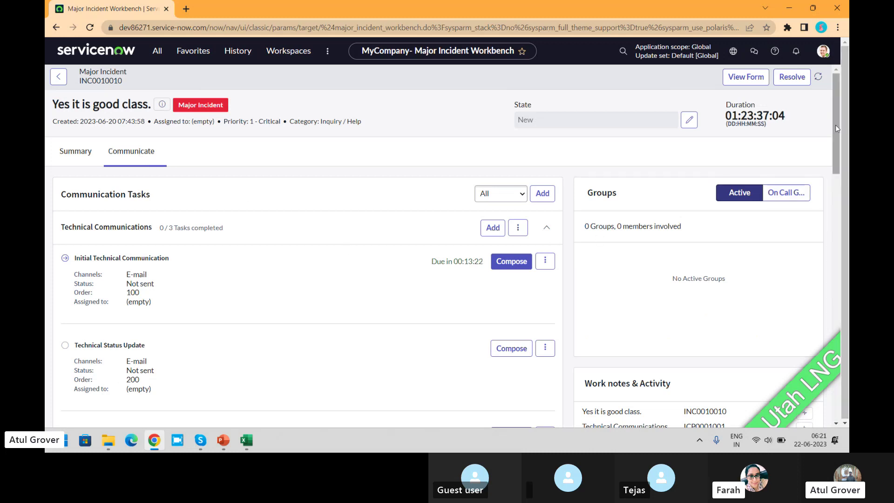
pyautogui.moveTo(834, 122); pyautogui.dragTo(831, 157)
pyautogui.moveTo(832, 180); pyautogui.dragTo(827, 316)
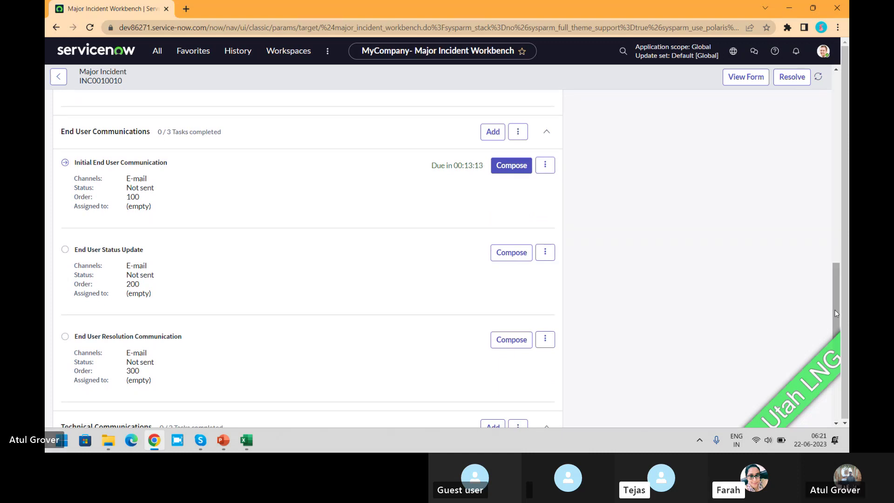
pyautogui.moveTo(836, 313); pyautogui.dragTo(833, 194)
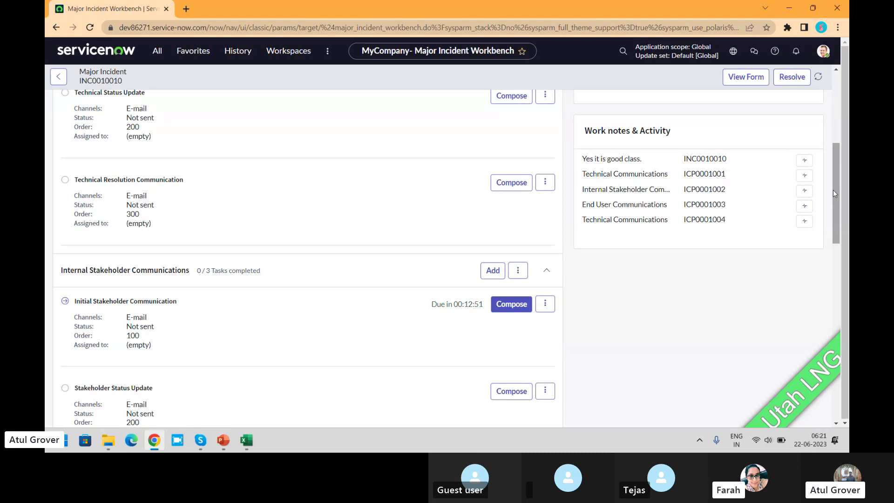
pyautogui.moveTo(833, 189); pyautogui.dragTo(833, 128)
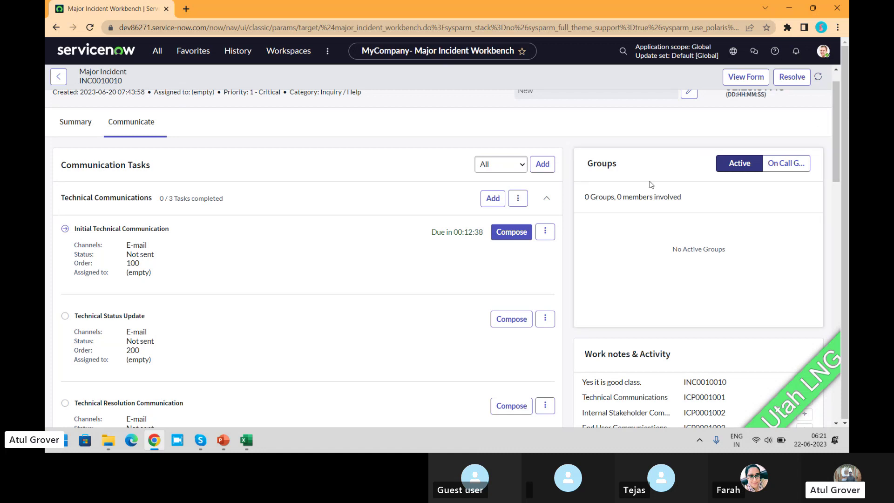
# Step: Open the e-mail composer for the Initial Technical Communication task, review its recipient, subject and body fields, and close it
pyautogui.click(518, 230)
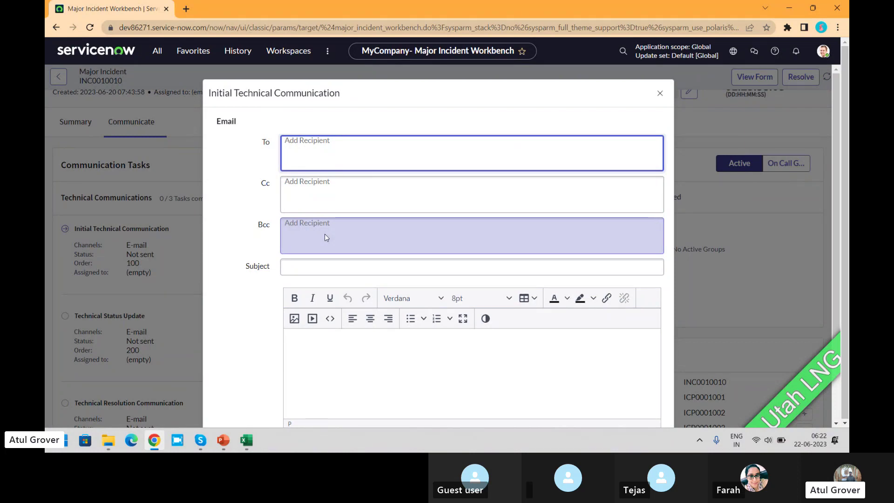
pyautogui.click(381, 356)
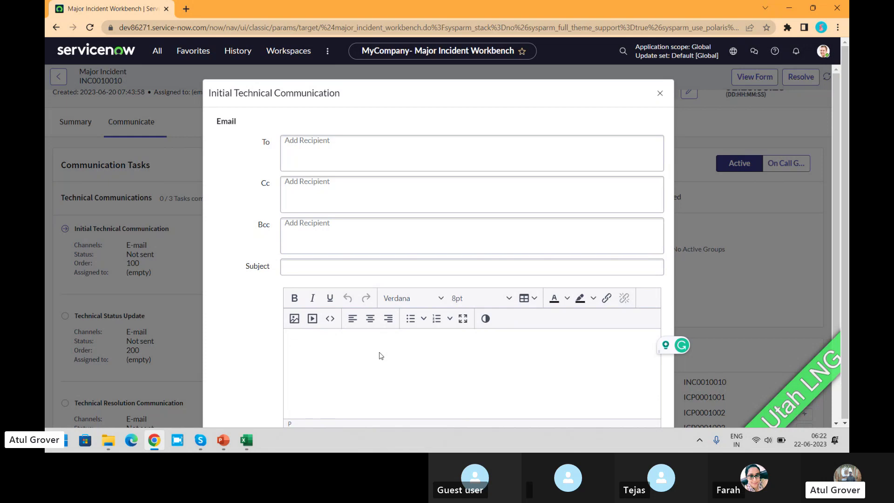
pyautogui.click(660, 95)
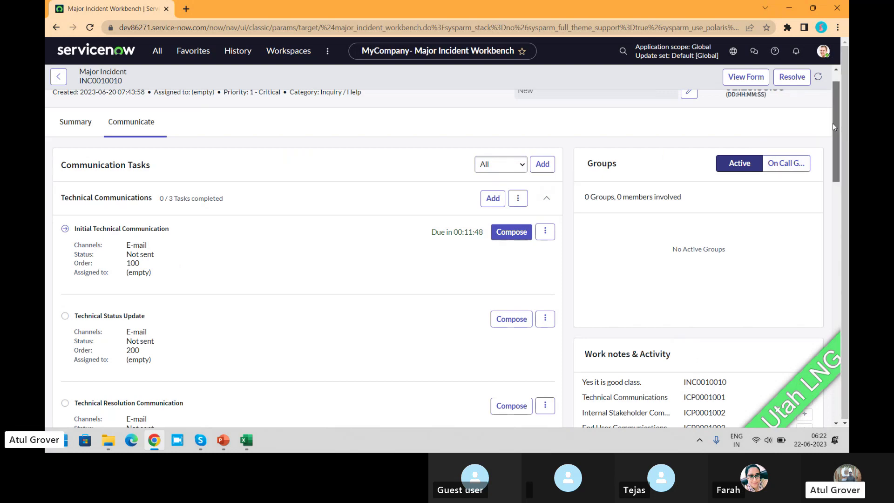
# Step: Review the technical, internal stakeholder and end user communication tasks from initial communication through resolution
pyautogui.moveTo(835, 124); pyautogui.dragTo(837, 201)
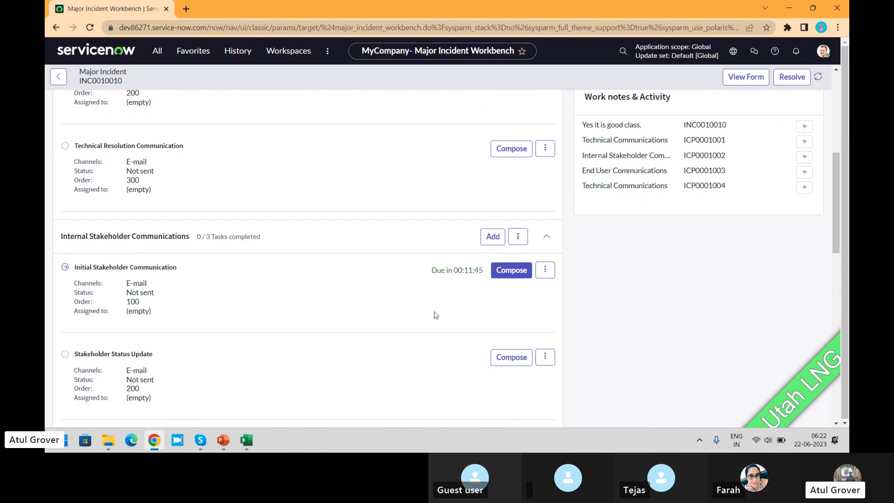
pyautogui.moveTo(835, 234); pyautogui.dragTo(836, 168)
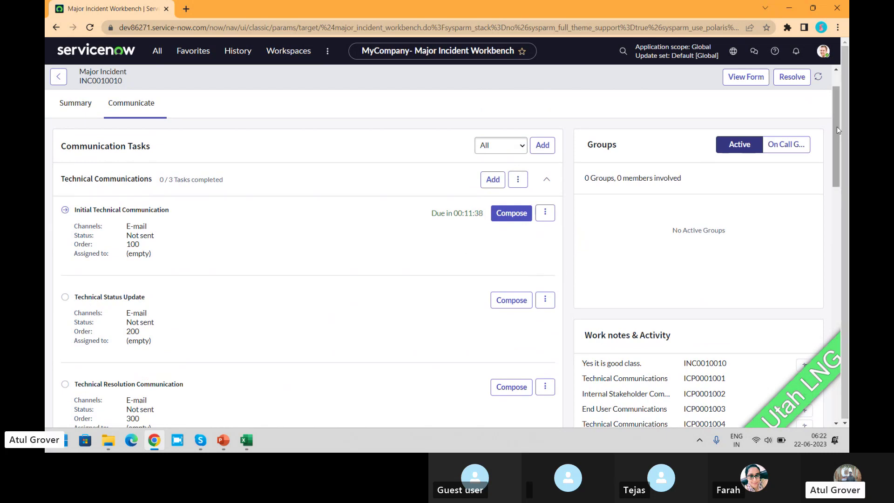
pyautogui.moveTo(836, 127); pyautogui.dragTo(846, 273)
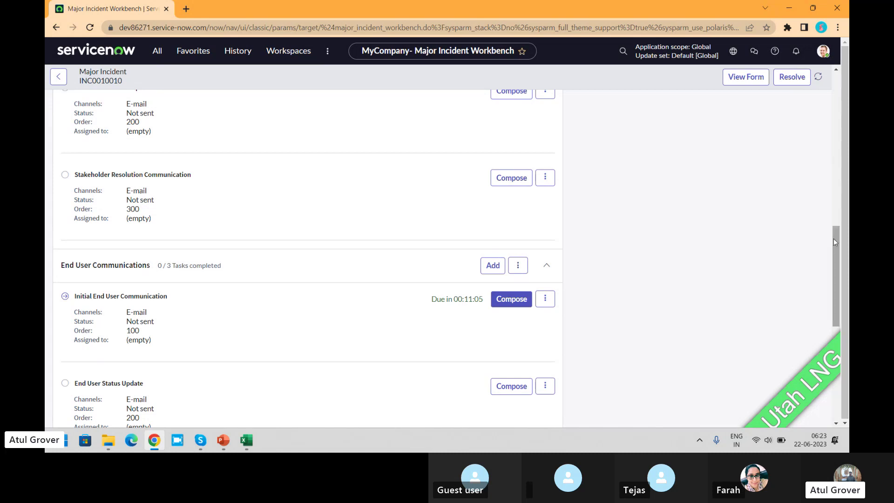
pyautogui.moveTo(834, 240); pyautogui.dragTo(832, 306)
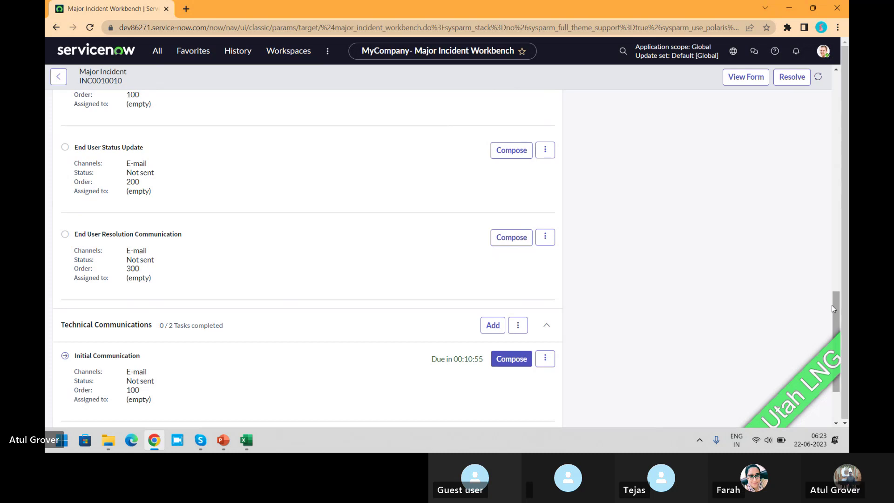
pyautogui.moveTo(831, 305); pyautogui.dragTo(827, 55)
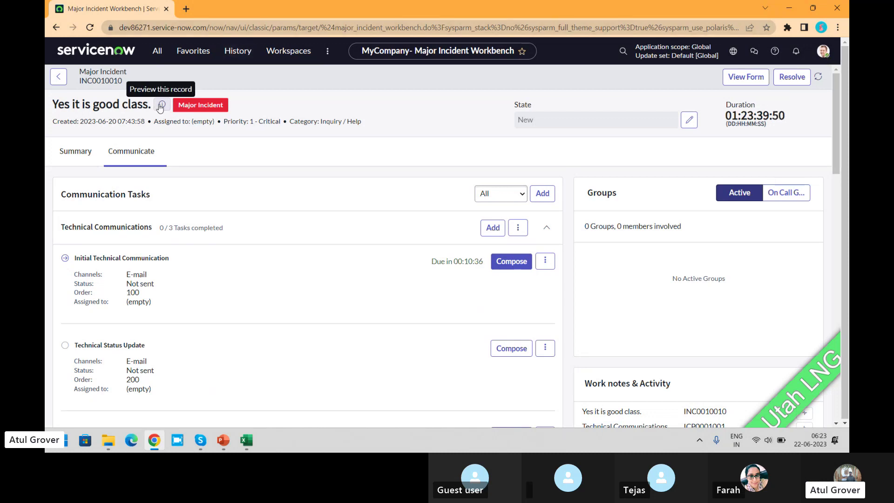
# Step: Demote the major incident from its form with the work notes "no l;onger P1"
pyautogui.click(739, 79)
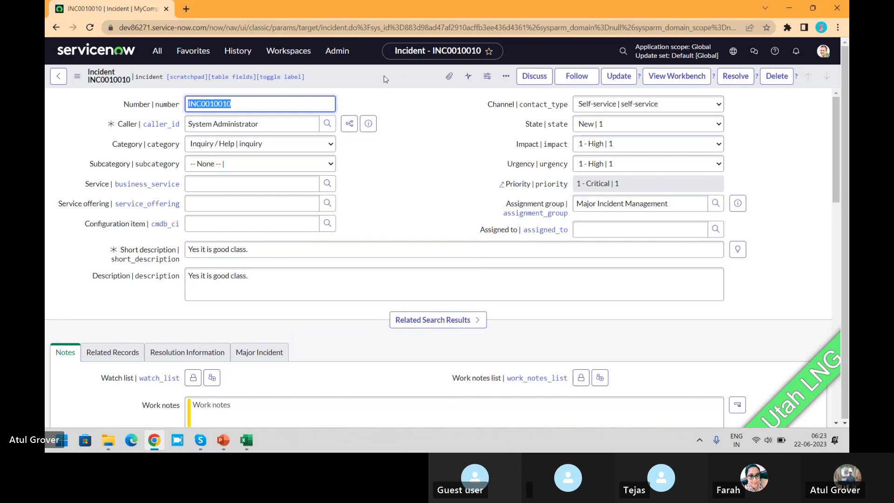
pyautogui.rightClick(384, 79)
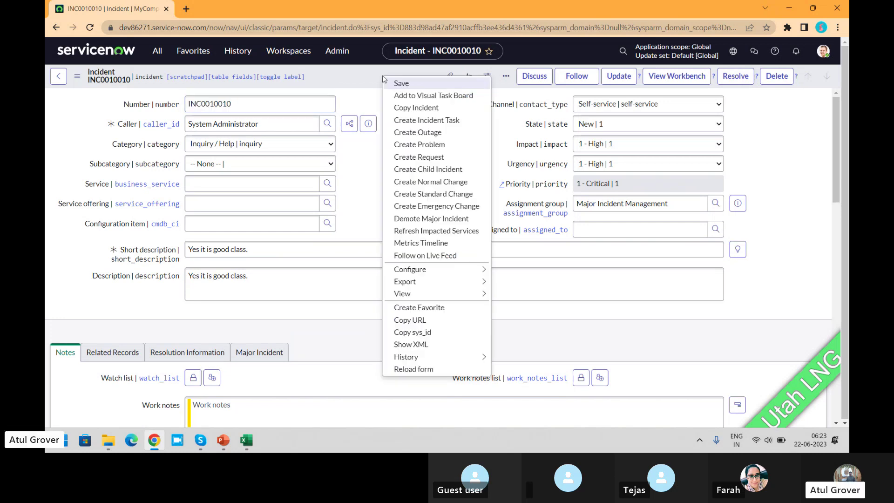
pyautogui.click(427, 218)
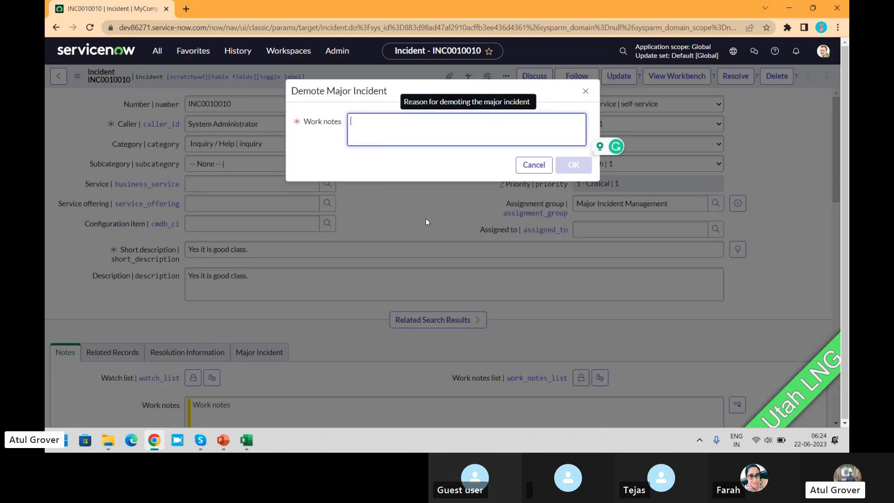
pyautogui.write('no l;onger ')
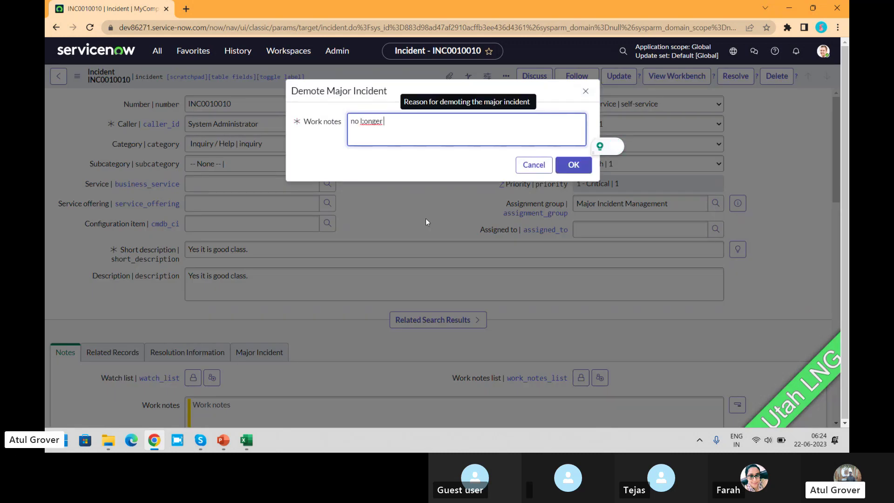
pyautogui.write('P1')
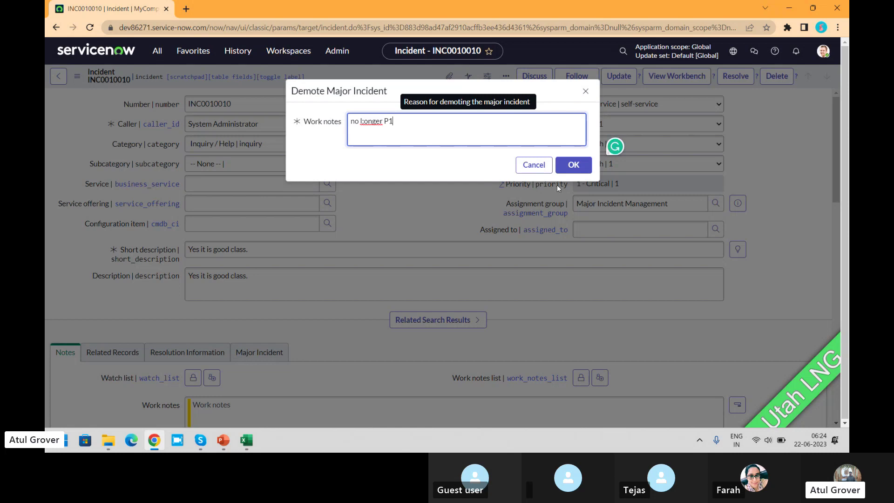
pyautogui.click(580, 170)
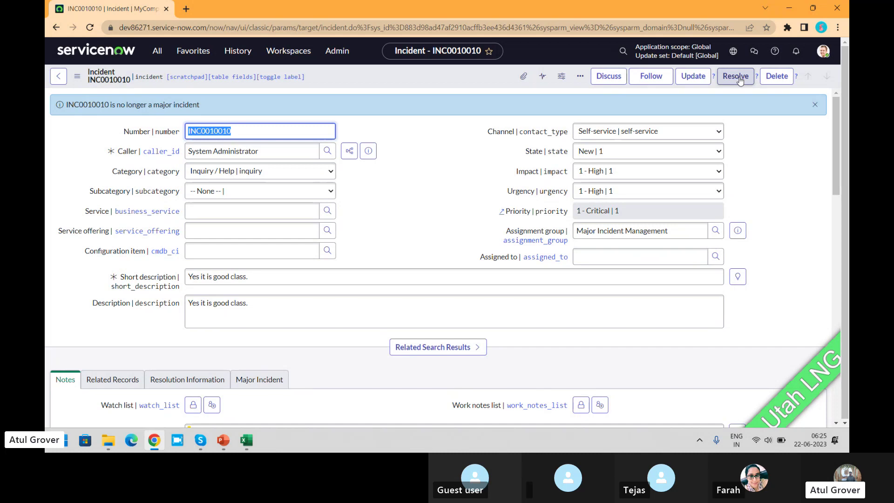
pyautogui.hotkey('alt', 'Tab')
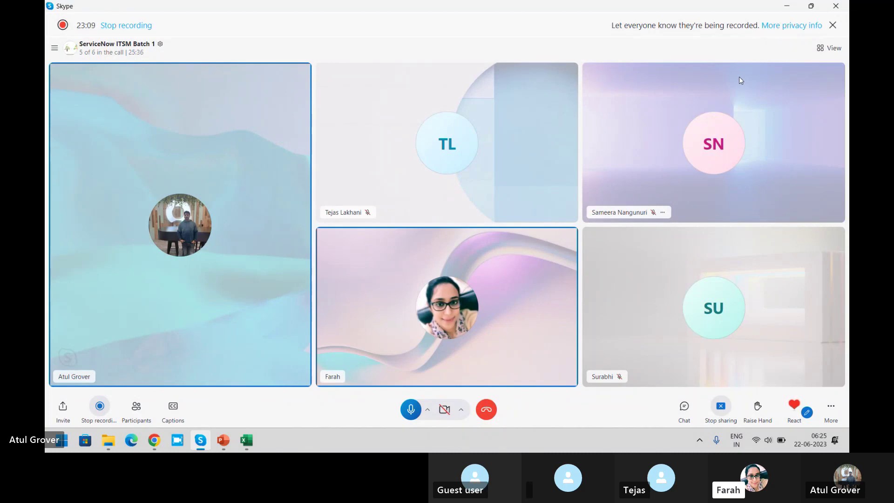
pyautogui.hotkey('alt', 'Tab')
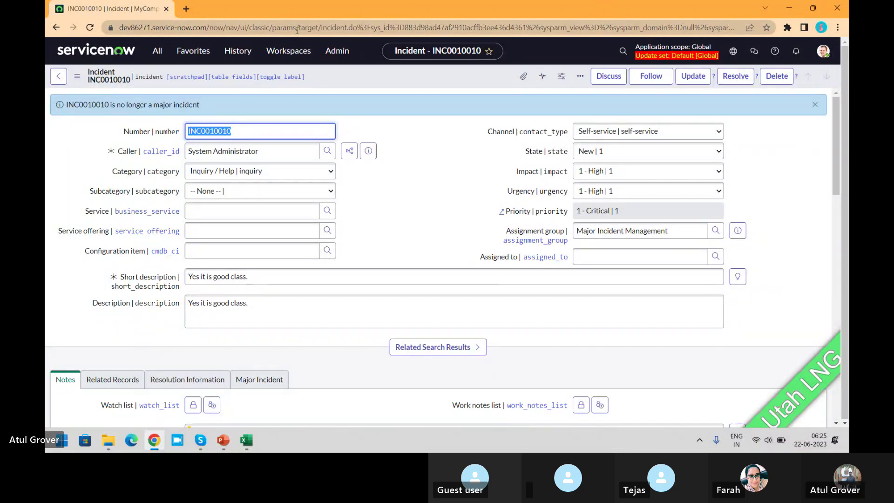
# Step: Open the Major Incident Trigger Rules list, review the trigger conditions of the Critical Business Service Impacted rule, and return to the list
pyautogui.click(154, 51)
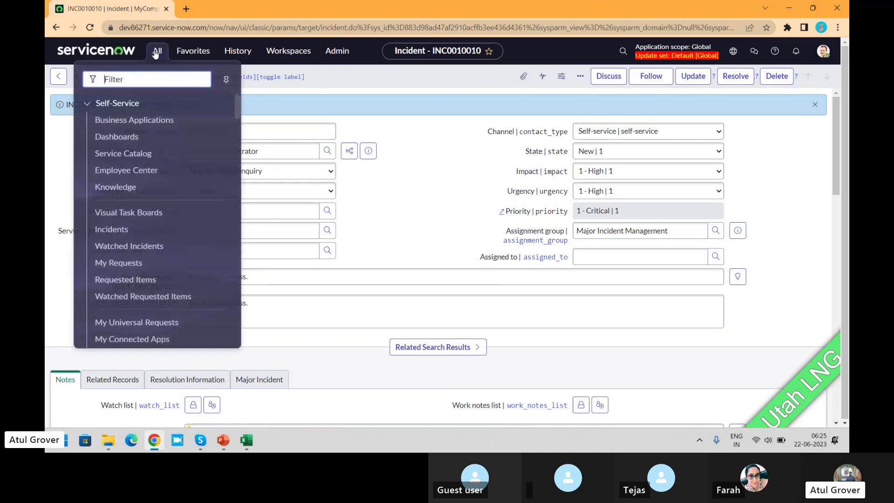
pyautogui.write('major')
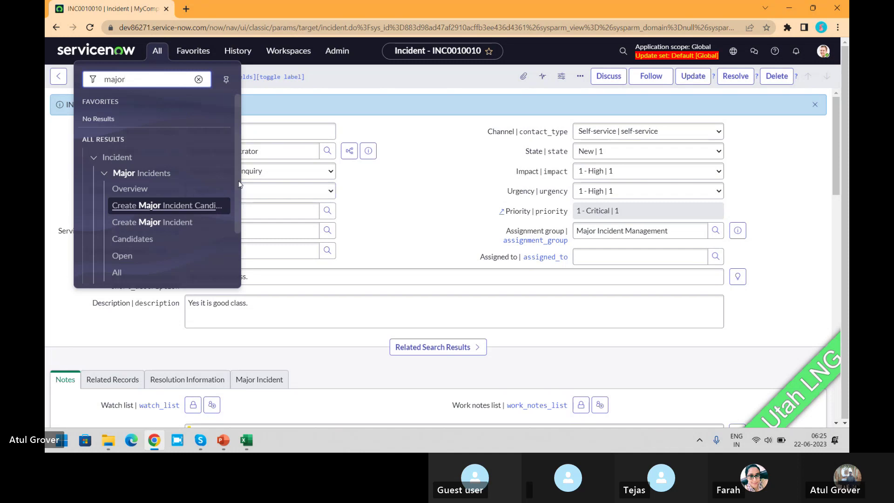
pyautogui.scroll(-2, 231, 208)
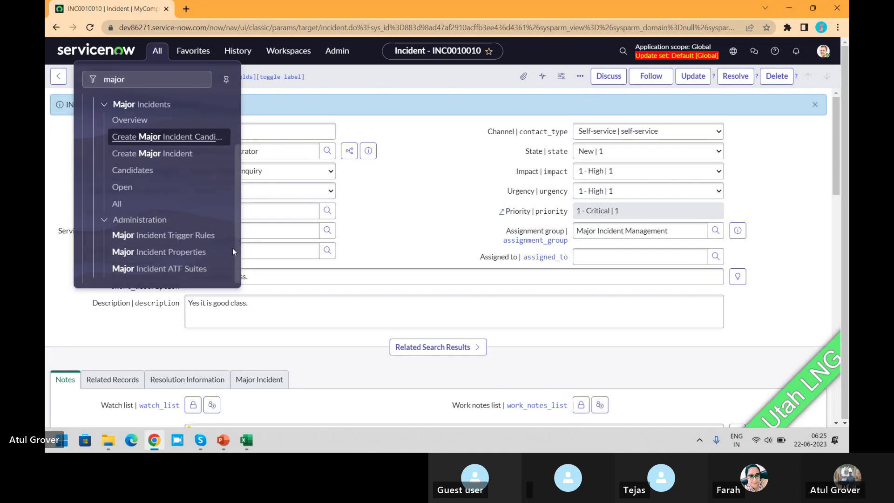
pyautogui.click(157, 235)
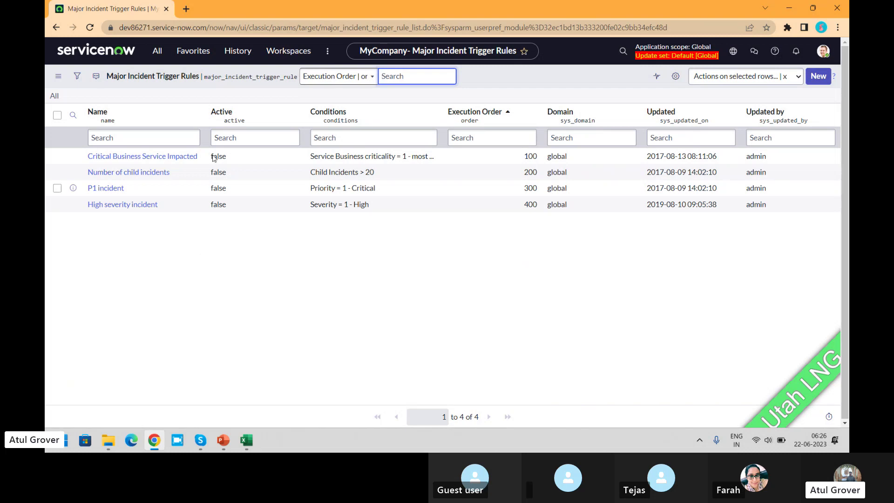
pyautogui.click(169, 157)
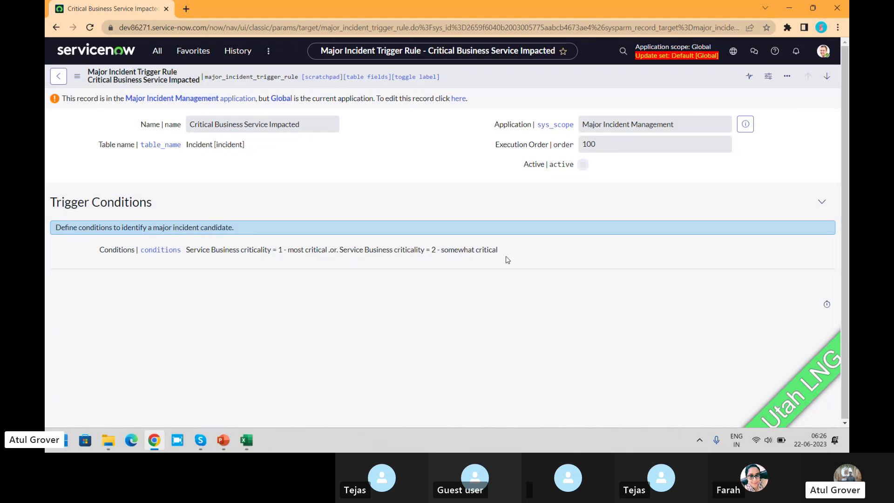
pyautogui.click(56, 29)
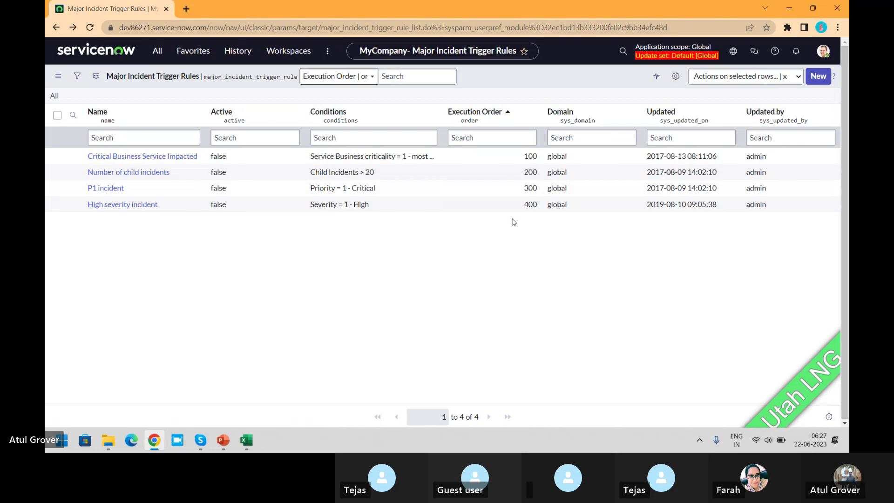
# Step: Examine the conditions and execution order of the major incident trigger rules in the list
pyautogui.click(520, 161)
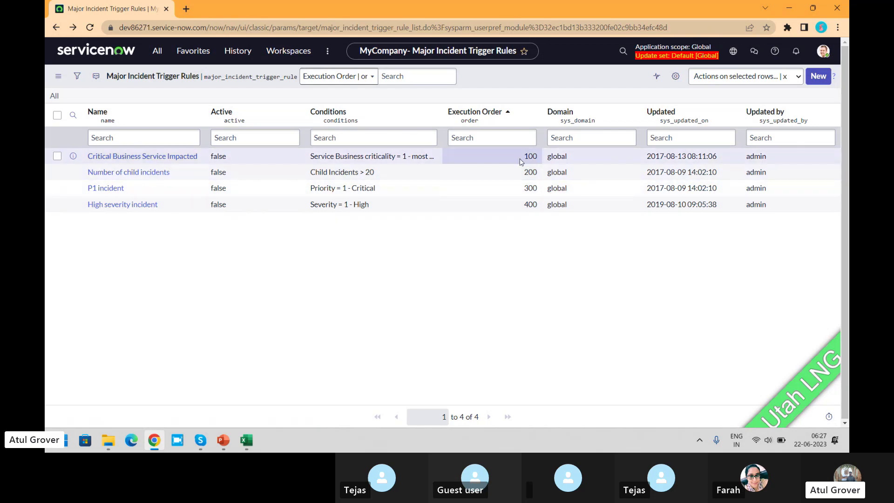
pyautogui.click(377, 176)
pyautogui.click(492, 175)
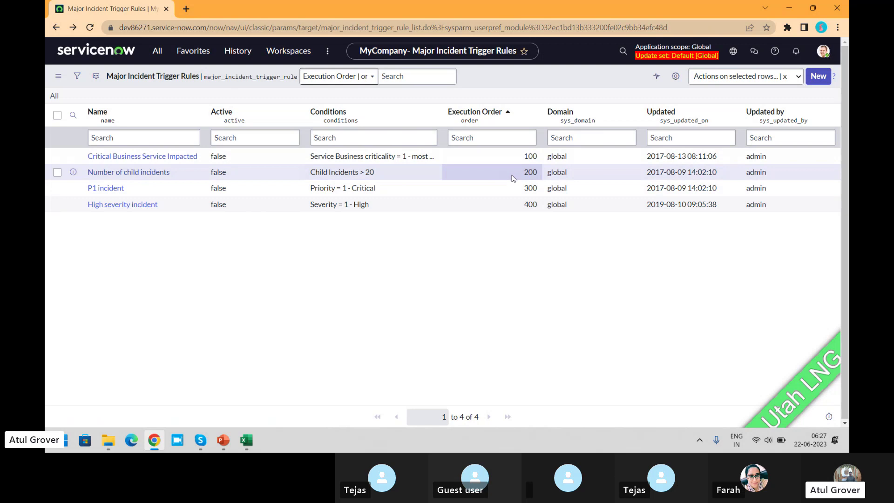
pyautogui.click(519, 204)
pyautogui.click(519, 191)
pyautogui.click(518, 208)
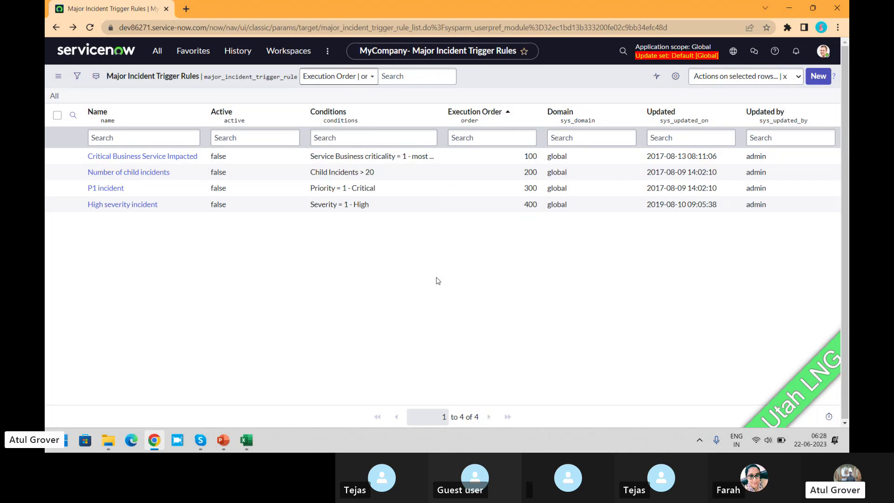
pyautogui.click(457, 138)
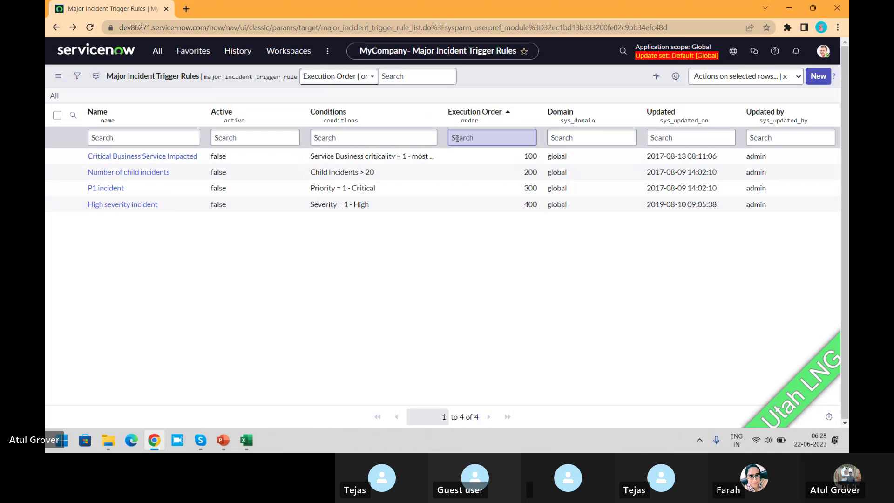
pyautogui.click(381, 145)
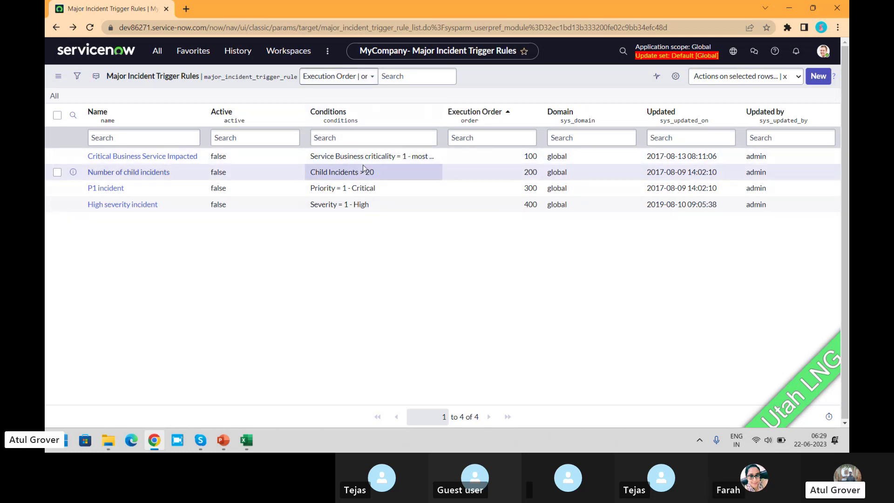
# Step: Open the incident list in a separate browser tab, remove all its filter conditions, and open incident INC0010008
pyautogui.click(157, 51)
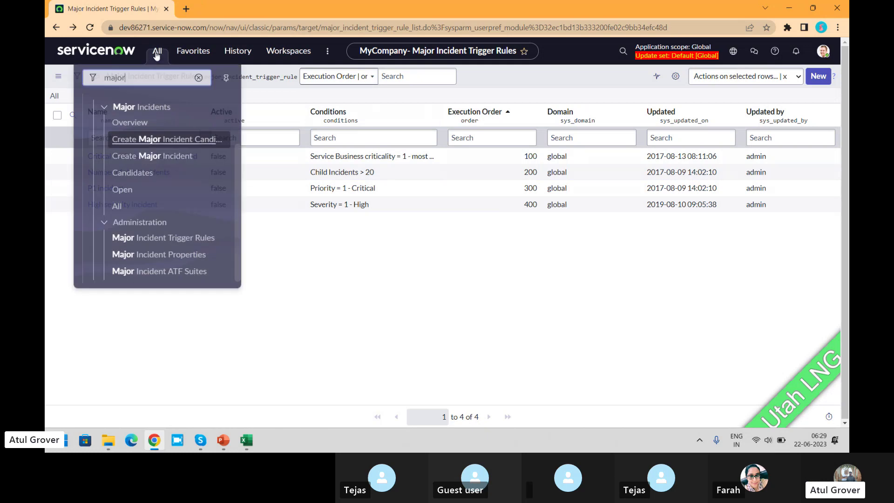
pyautogui.write('incide')
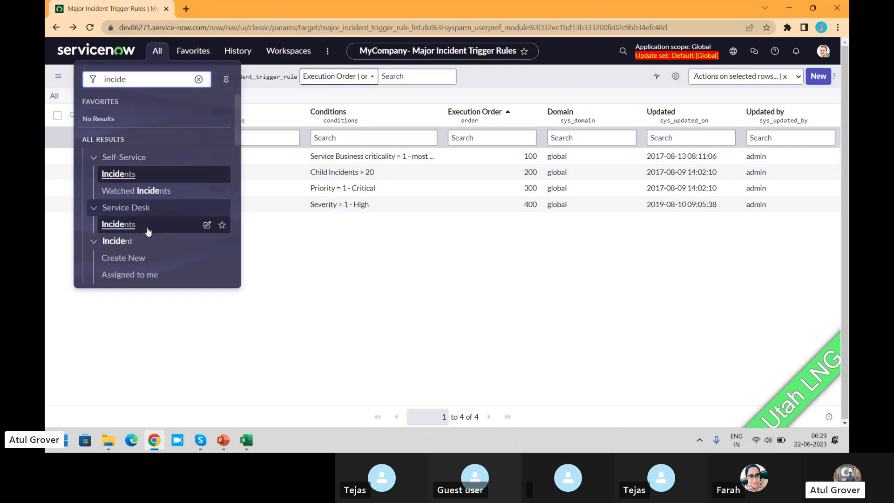
pyautogui.middleClick(132, 277)
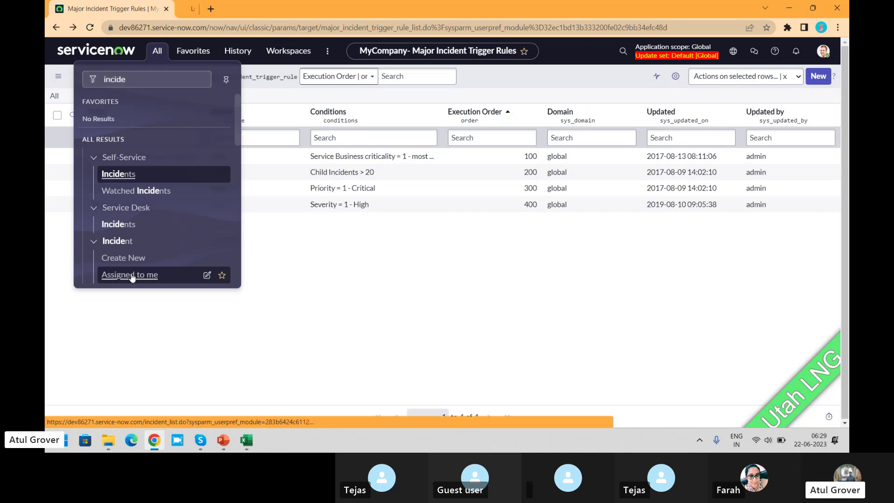
pyautogui.click(219, 9)
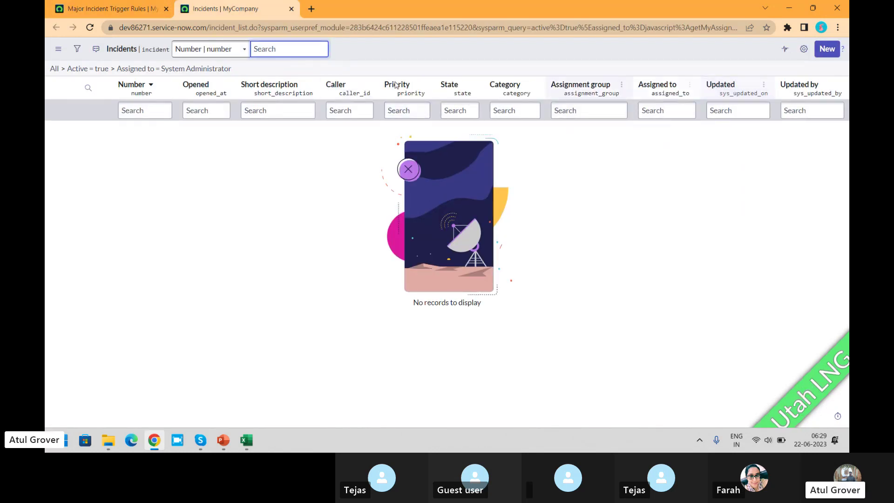
pyautogui.click(54, 70)
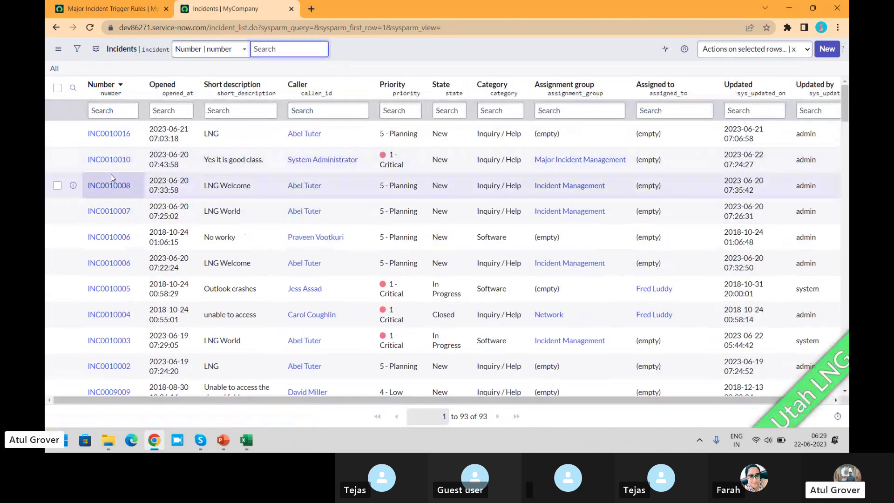
pyautogui.click(110, 185)
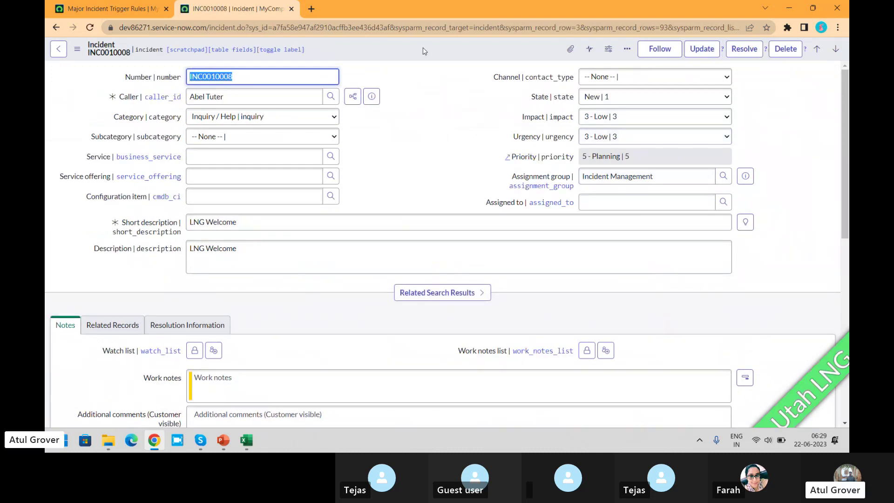
# Step: Promote incident INC0010008 to a major incident with the work notes "hello"
pyautogui.click(425, 51)
pyautogui.rightClick(425, 51)
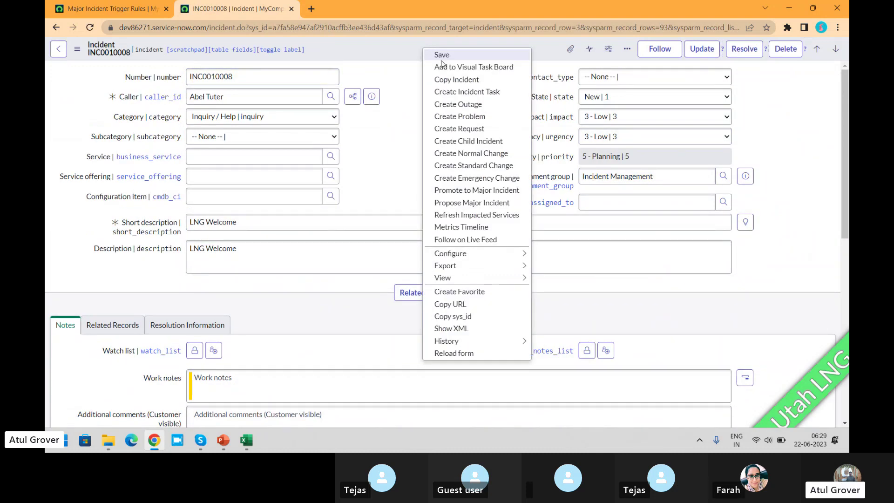
pyautogui.click(471, 192)
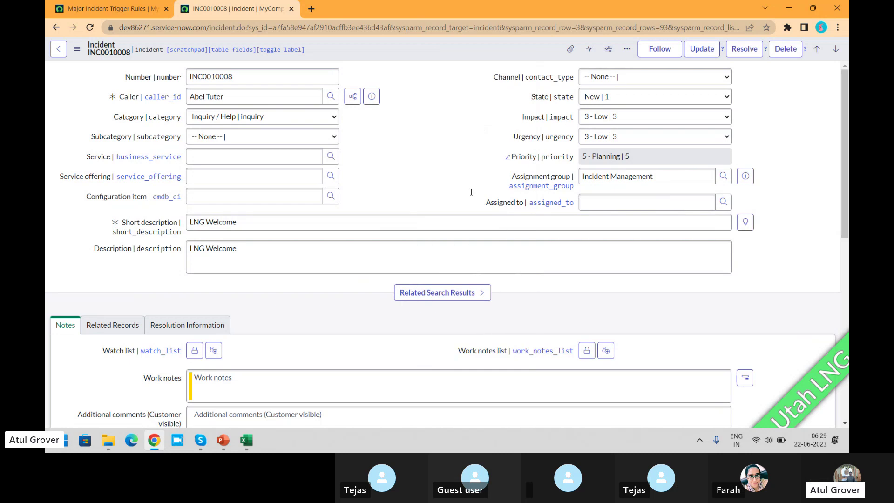
pyautogui.write('hello')
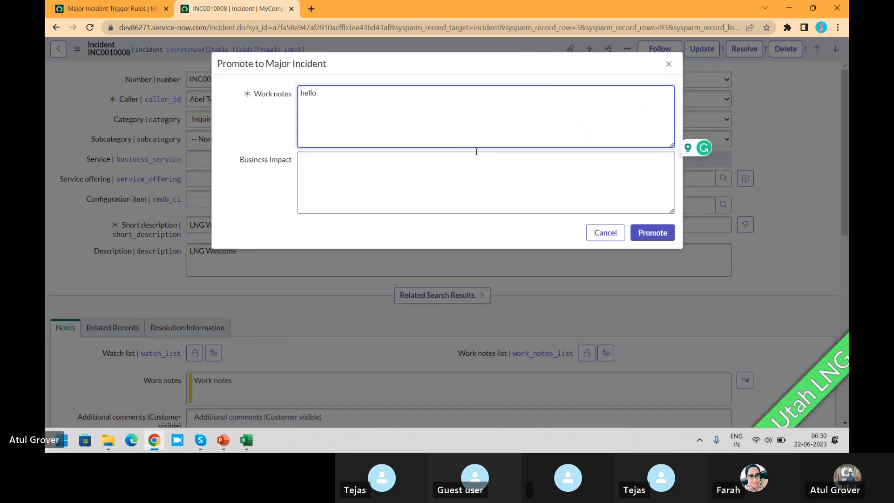
pyautogui.click(645, 237)
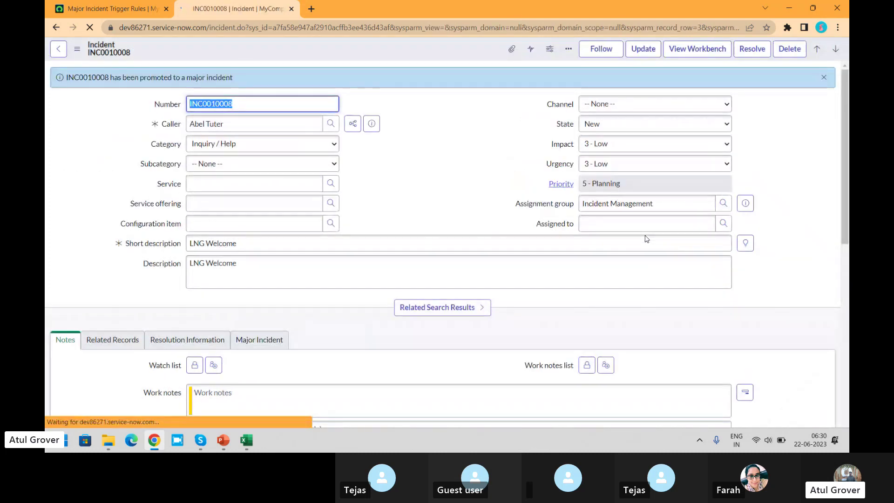
# Step: Check the promoted incident's communication tasks in the major incident workbench and go back to its form
pyautogui.click(677, 56)
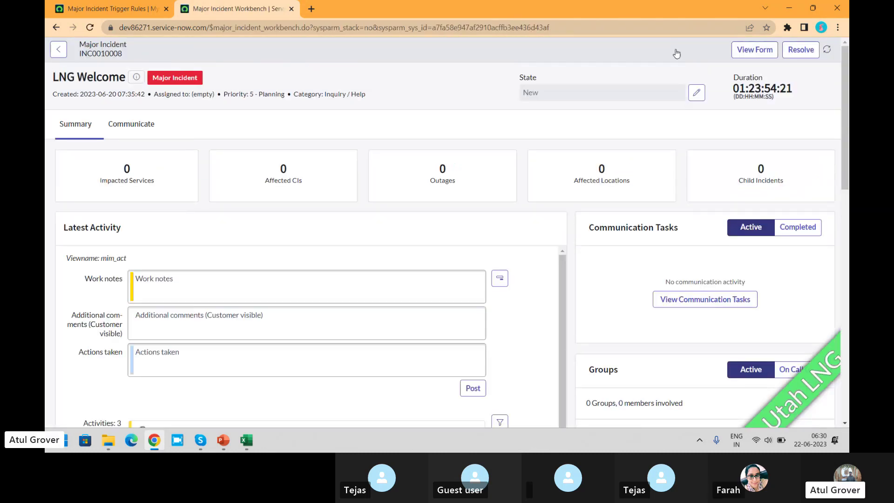
pyautogui.click(151, 128)
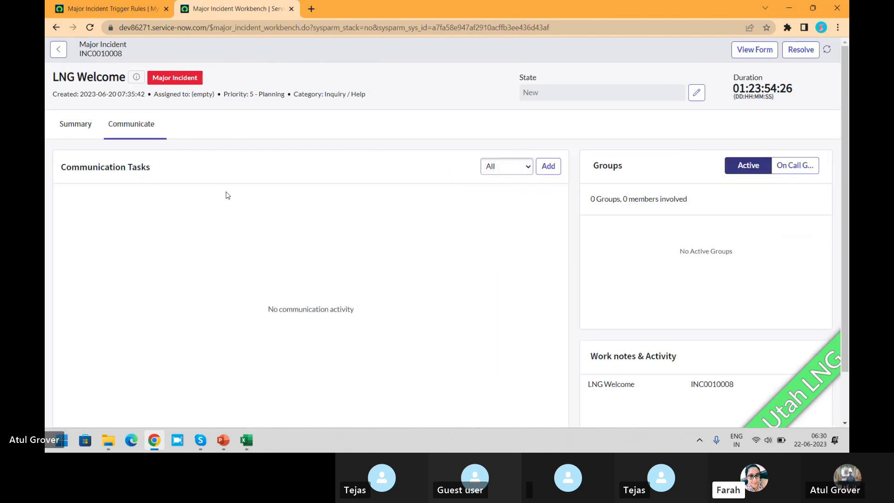
pyautogui.click(122, 6)
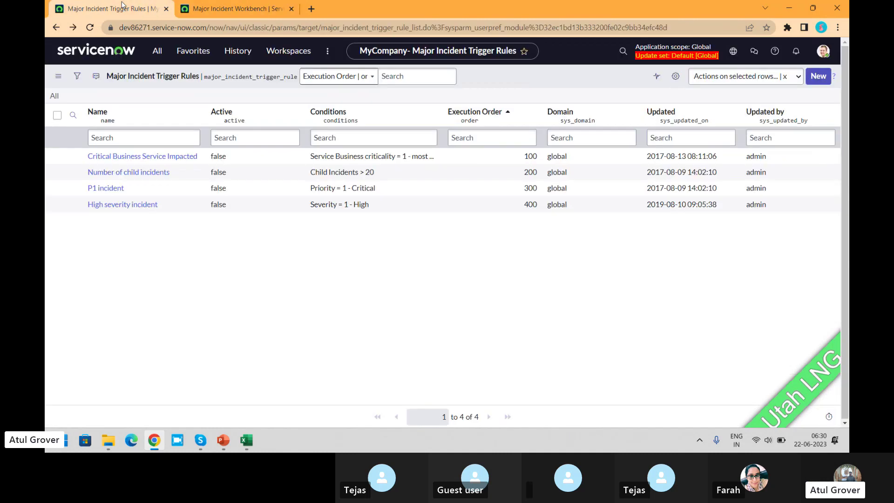
pyautogui.click(241, 6)
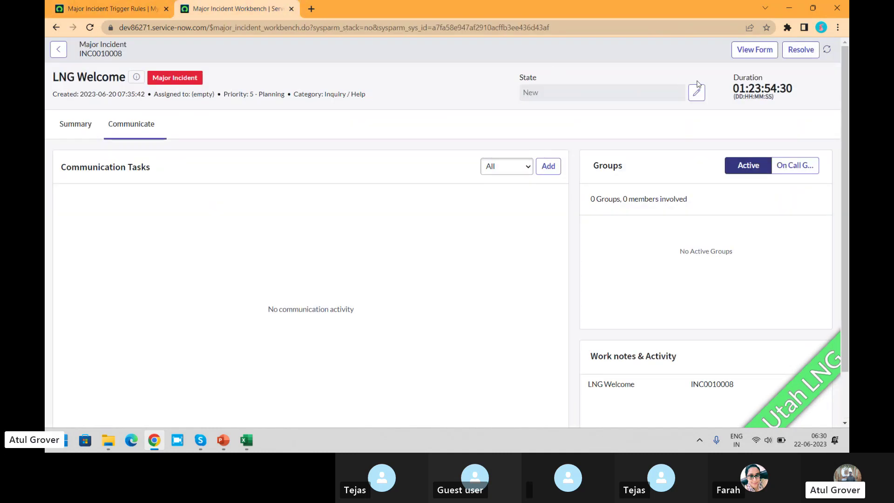
pyautogui.click(757, 50)
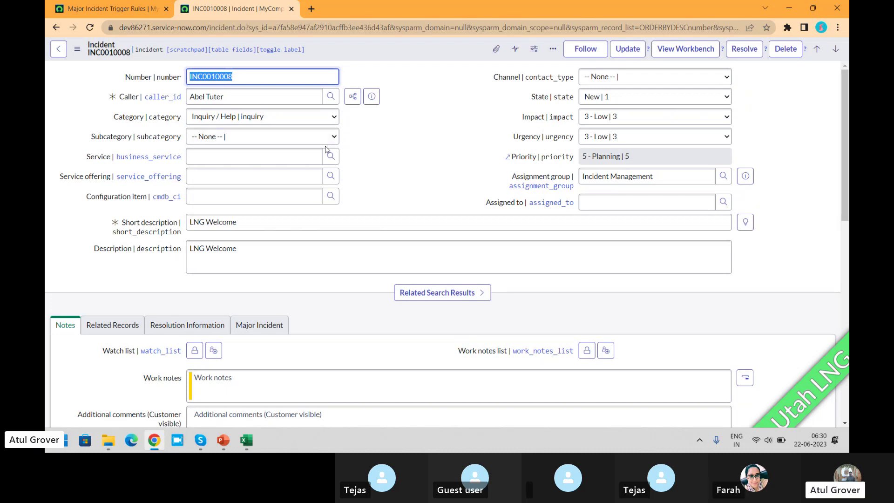
# Step: Check the Critical Business Service Impacted rule's condition, and open the lookup for the incident's Service field
pyautogui.click(119, 14)
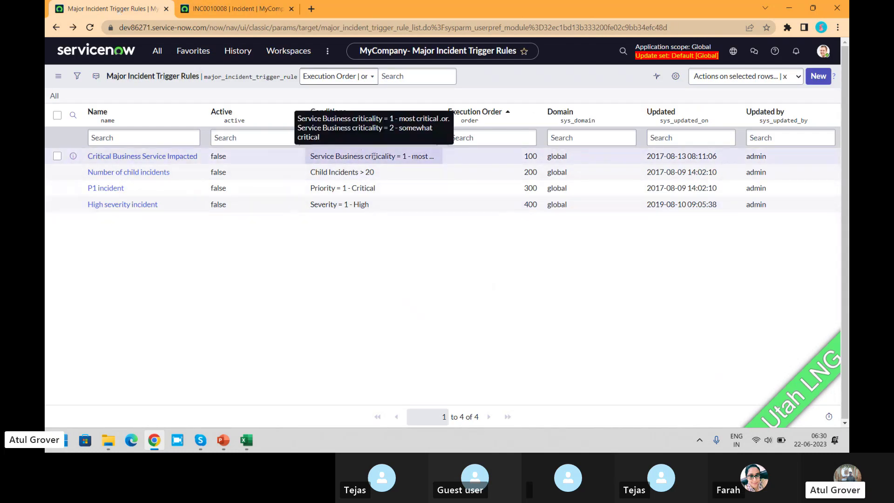
pyautogui.click(242, 6)
pyautogui.click(236, 154)
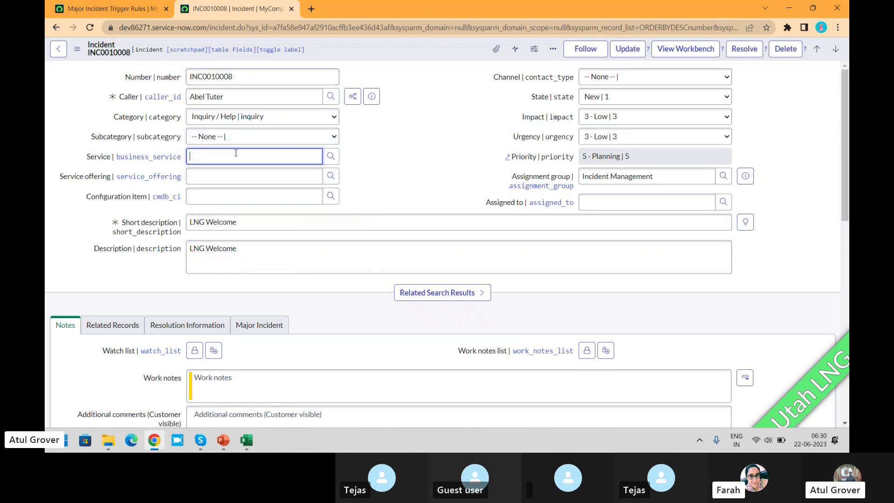
pyautogui.click(331, 156)
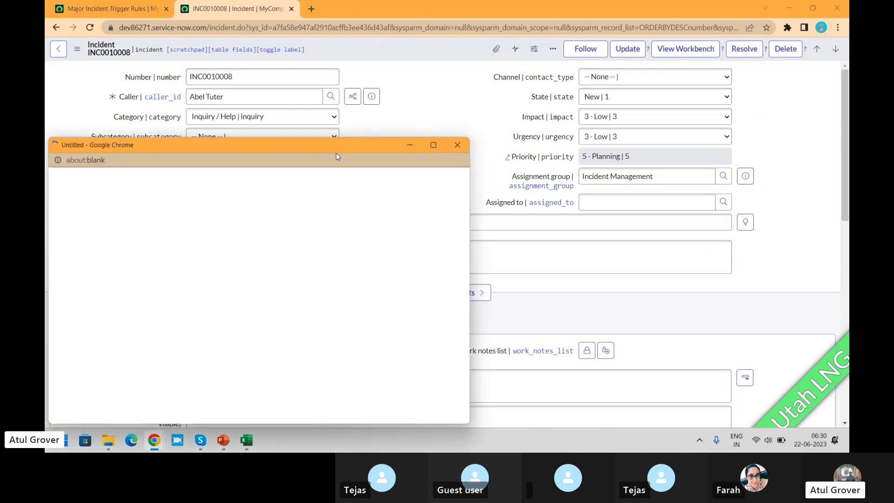
pyautogui.moveTo(278, 141); pyautogui.dragTo(341, 19)
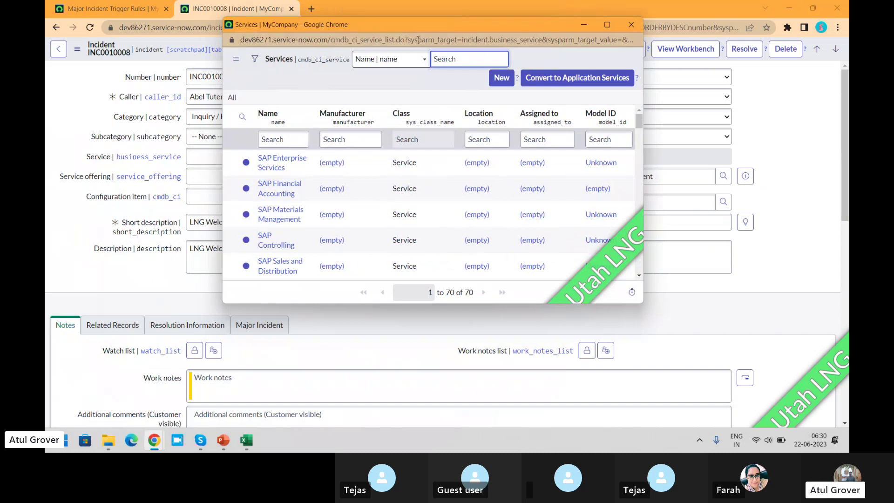
# Step: Set up a filter condition in the Services lookup where Service classification is Business Service
pyautogui.click(256, 59)
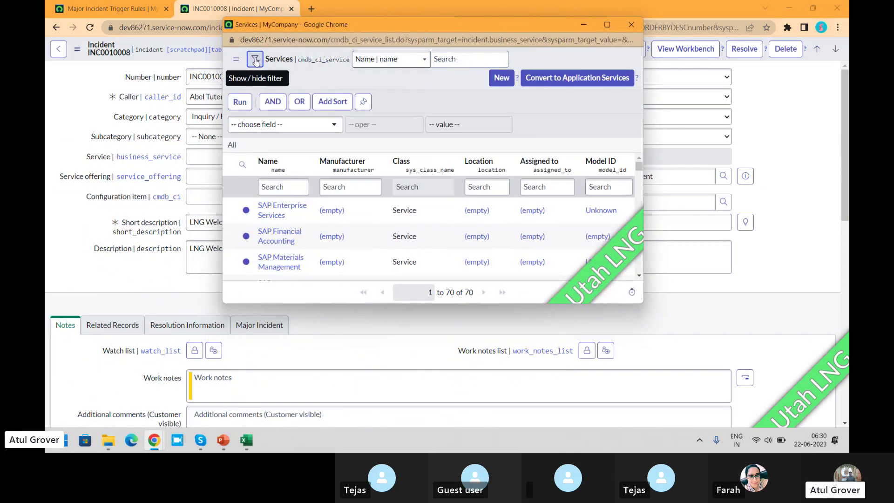
pyautogui.click(290, 131)
pyautogui.write('cla')
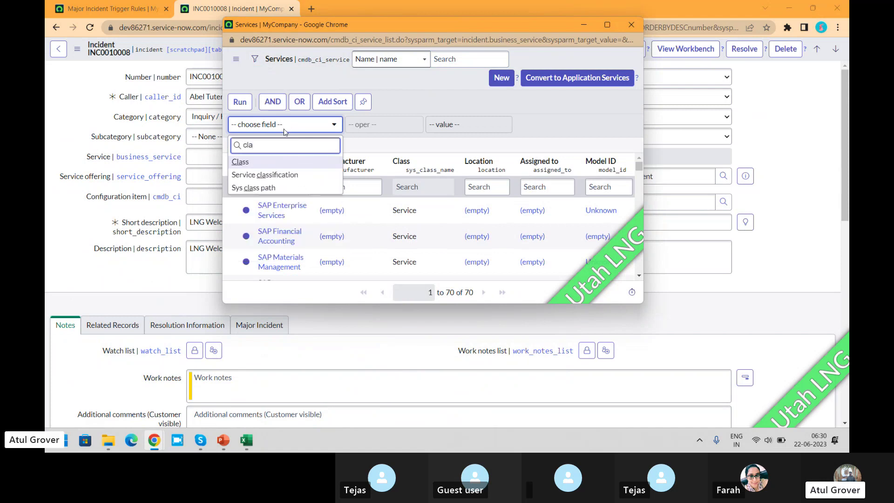
pyautogui.click(246, 176)
pyautogui.click(468, 124)
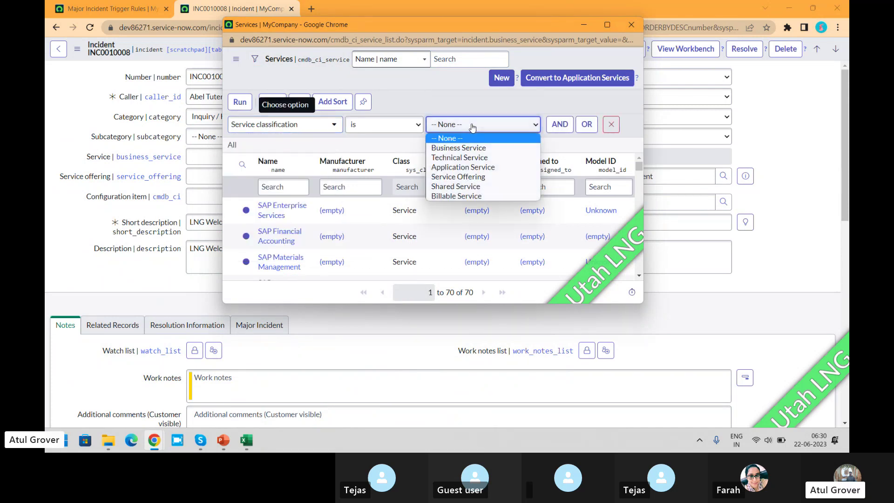
pyautogui.click(468, 148)
# Step: Add a second Services filter condition, Business criticality is 1 - most critical, and run the filter
pyautogui.click(559, 125)
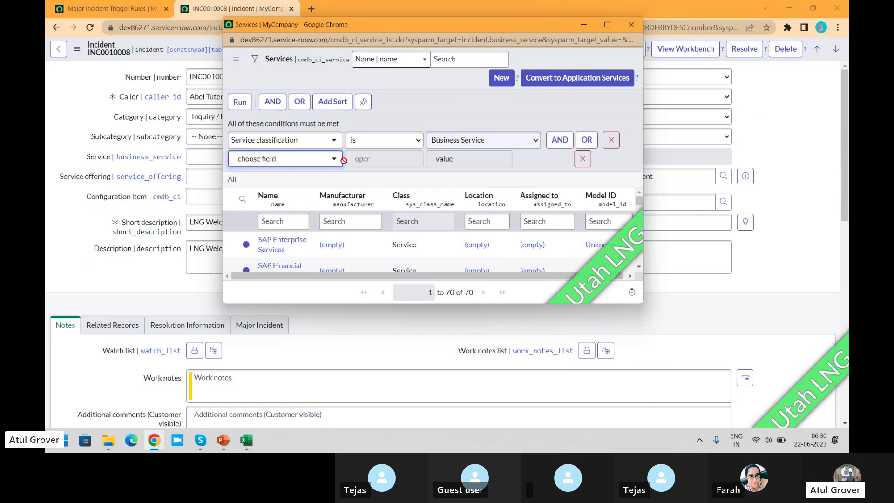
pyautogui.click(310, 162)
pyautogui.write('cr')
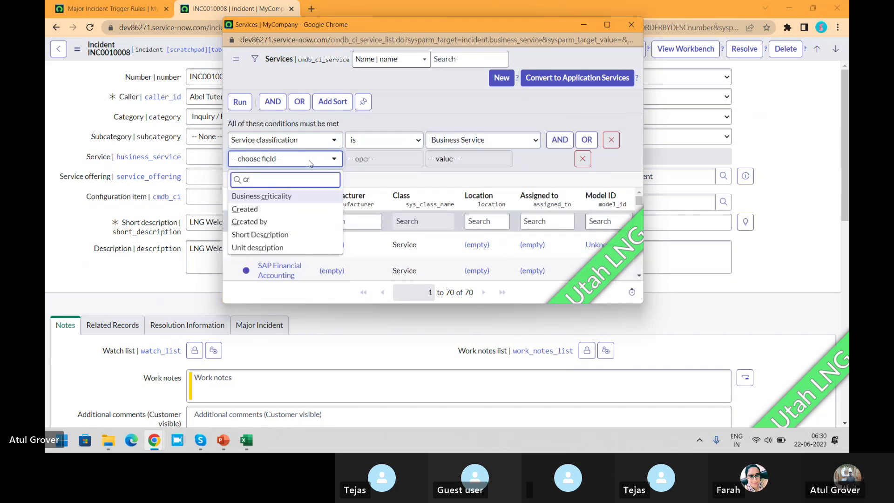
pyautogui.press('Return')
pyautogui.click(487, 159)
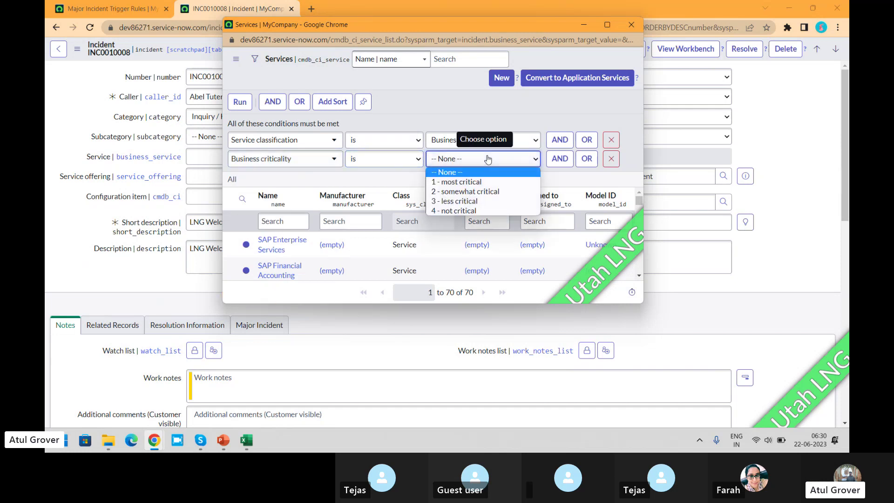
pyautogui.click(479, 182)
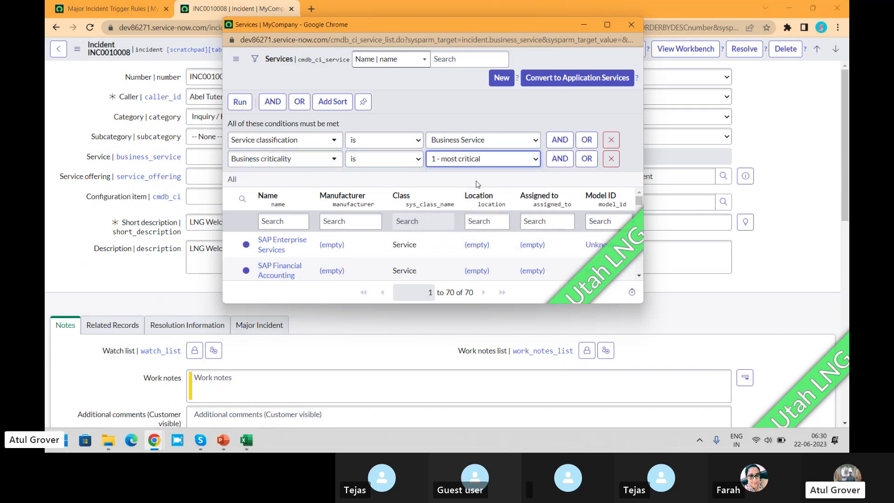
pyautogui.click(240, 102)
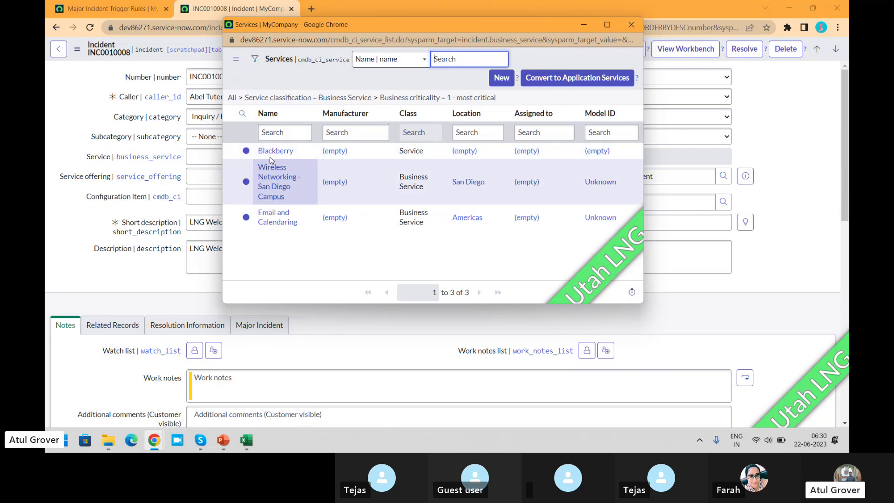
# Step: Select Blackberry as the incident's service and save the incident
pyautogui.click(272, 150)
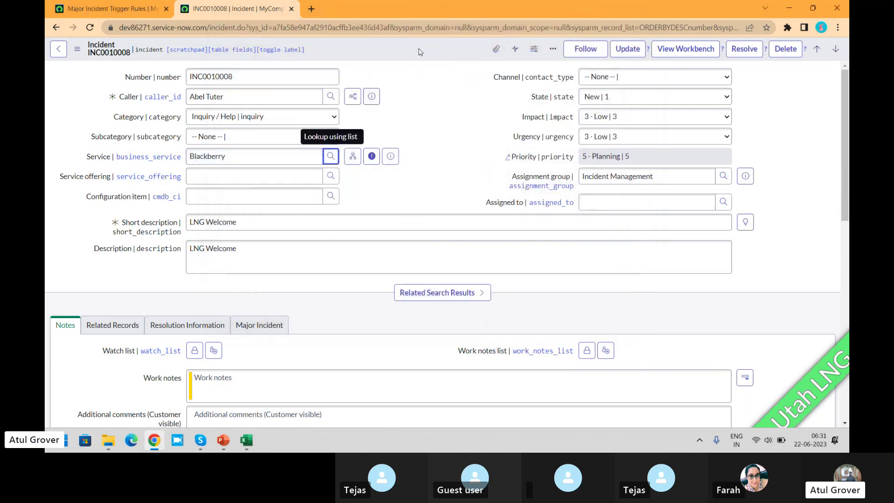
pyautogui.rightClick(419, 52)
pyautogui.click(429, 57)
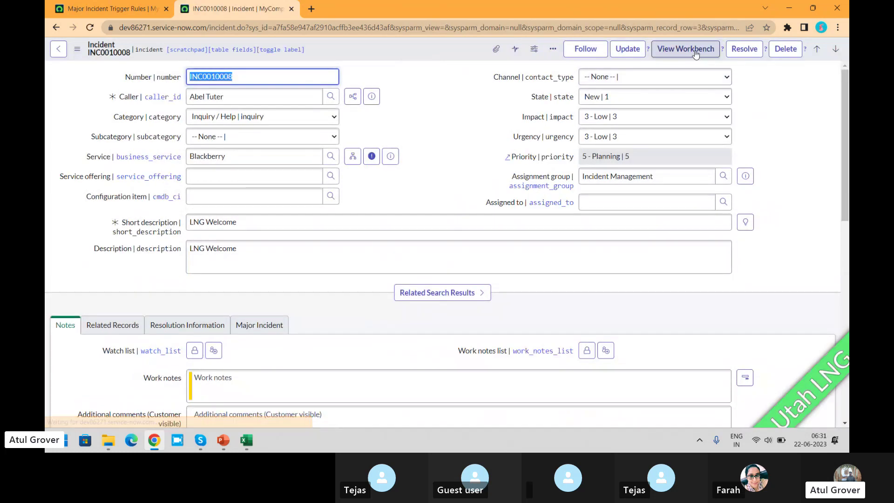
# Step: Examine the incident's summary and communication tasks in the major incident workbench, and compare them with the trigger rules list
pyautogui.click(695, 54)
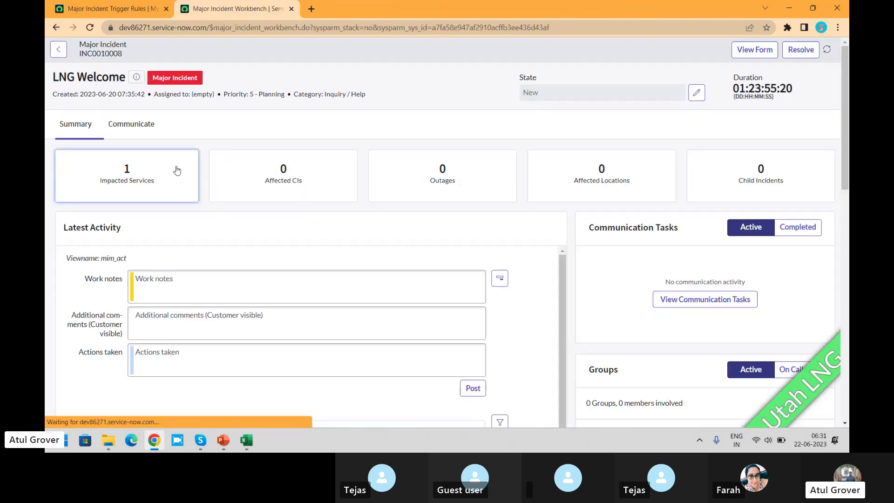
pyautogui.click(138, 131)
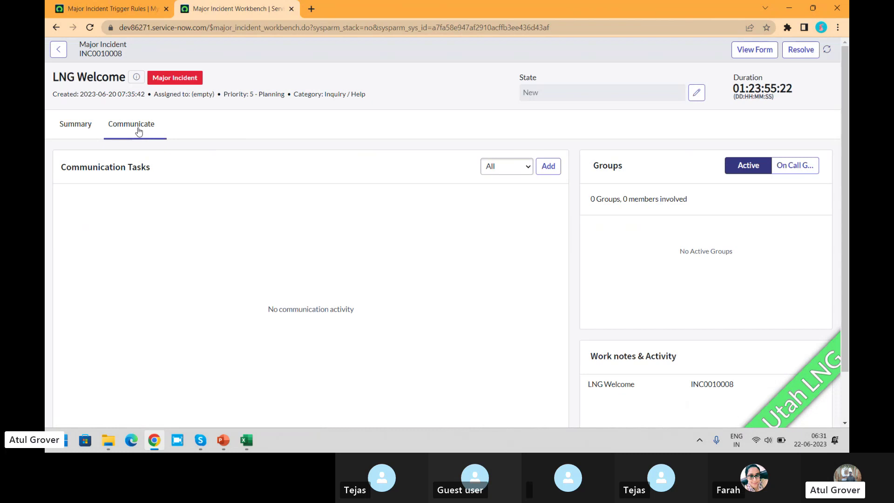
pyautogui.click(65, 127)
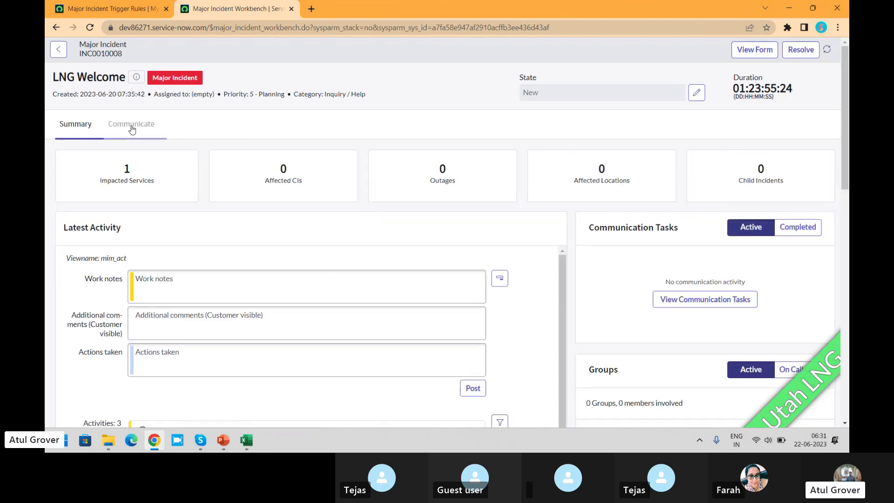
pyautogui.click(132, 129)
pyautogui.click(58, 127)
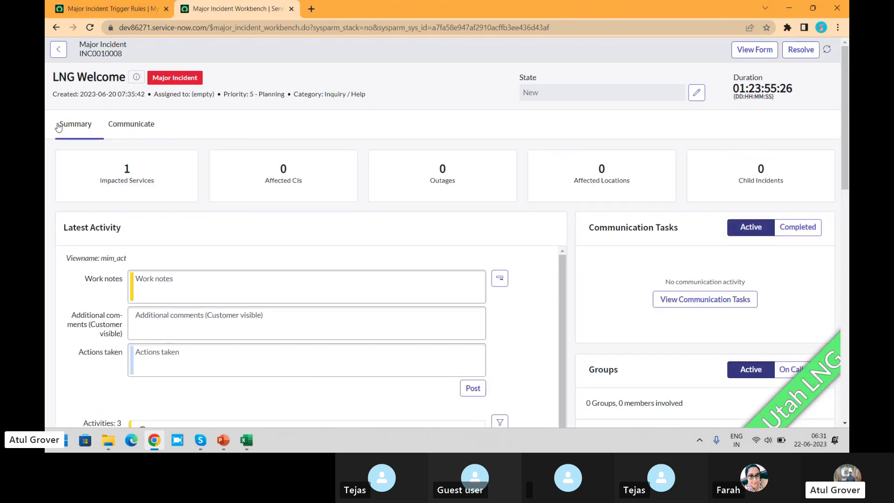
pyautogui.click(130, 126)
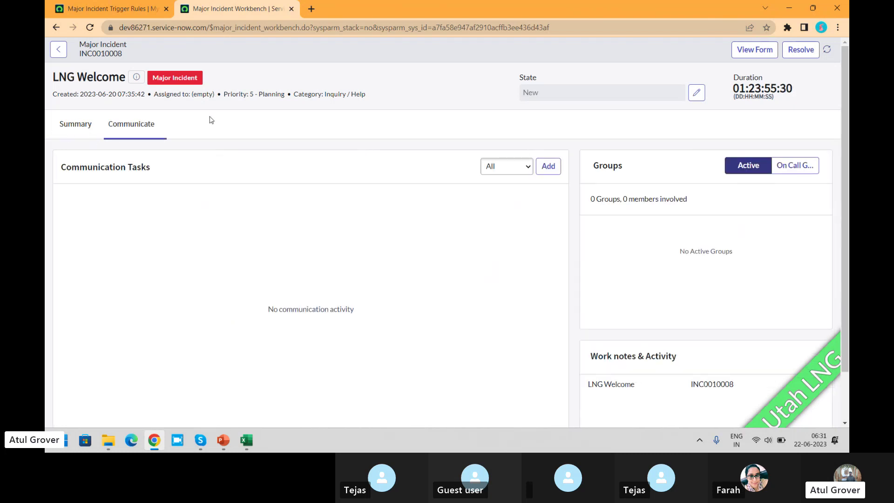
pyautogui.click(827, 49)
pyautogui.click(75, 126)
pyautogui.click(120, 7)
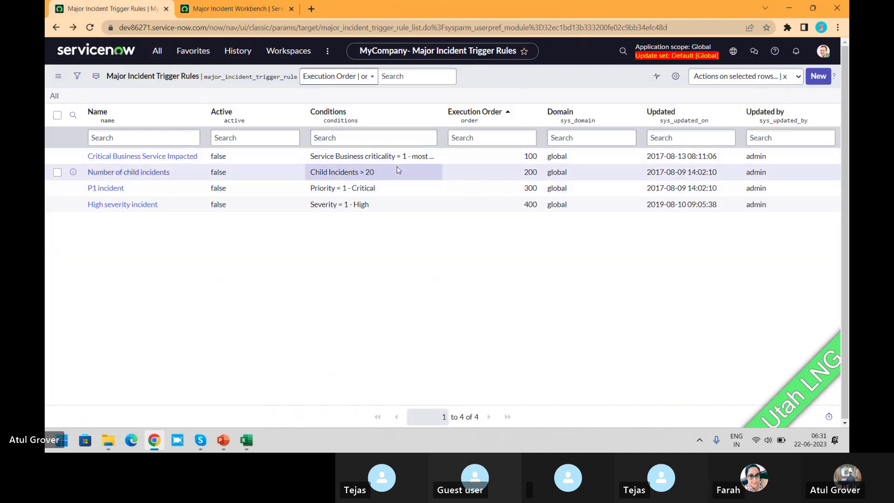
pyautogui.click(247, 9)
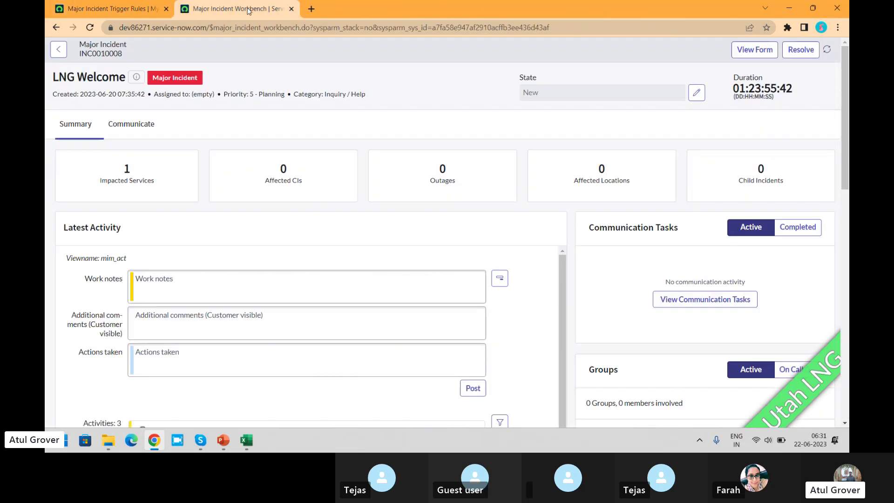
# Step: Demote major incident INC0010008 from its form with the work notes "hello"
pyautogui.click(743, 50)
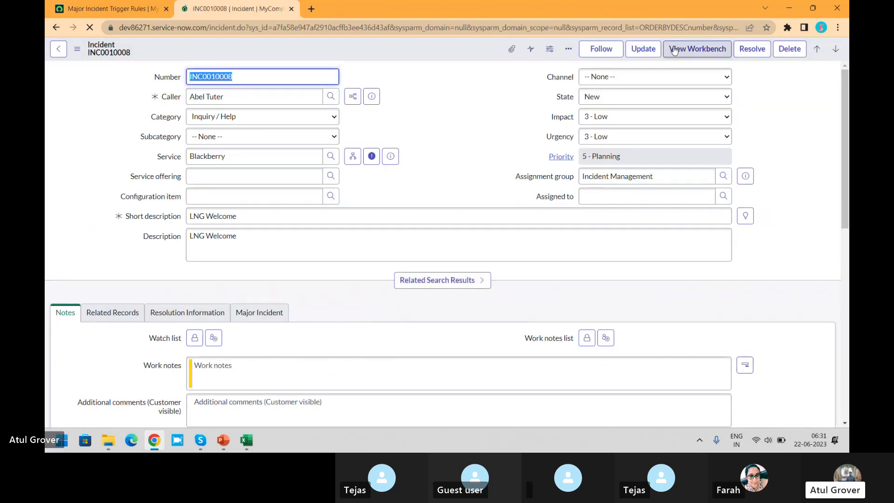
pyautogui.rightClick(429, 54)
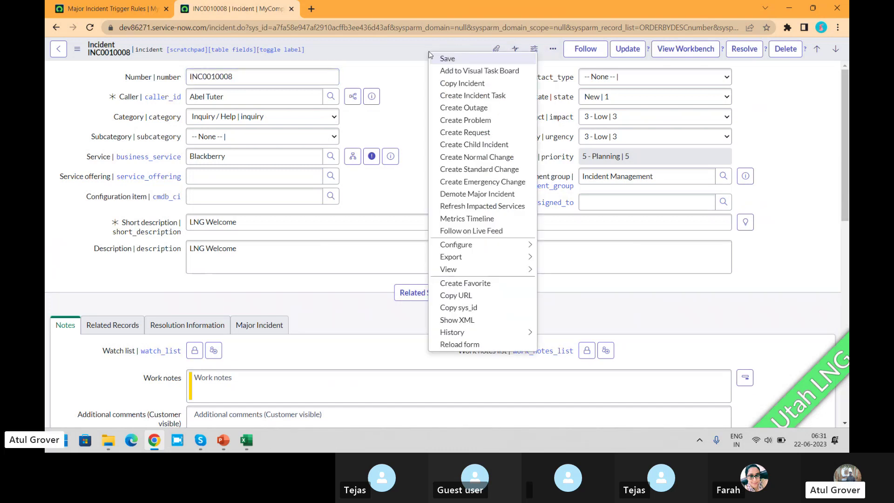
pyautogui.click(487, 194)
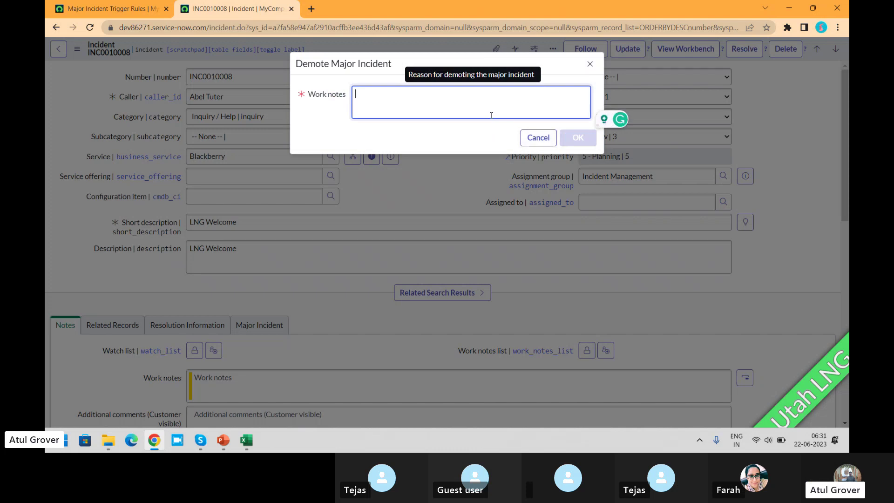
pyautogui.write('hello')
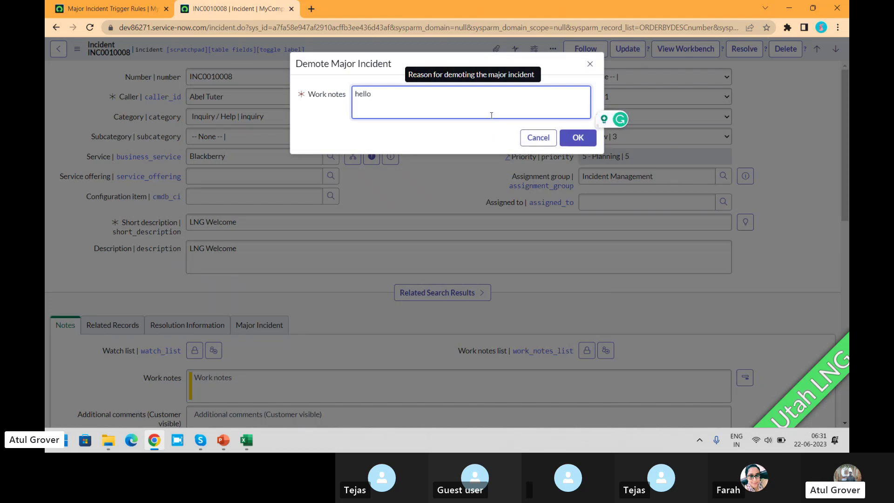
pyautogui.press('Return')
pyautogui.click(576, 137)
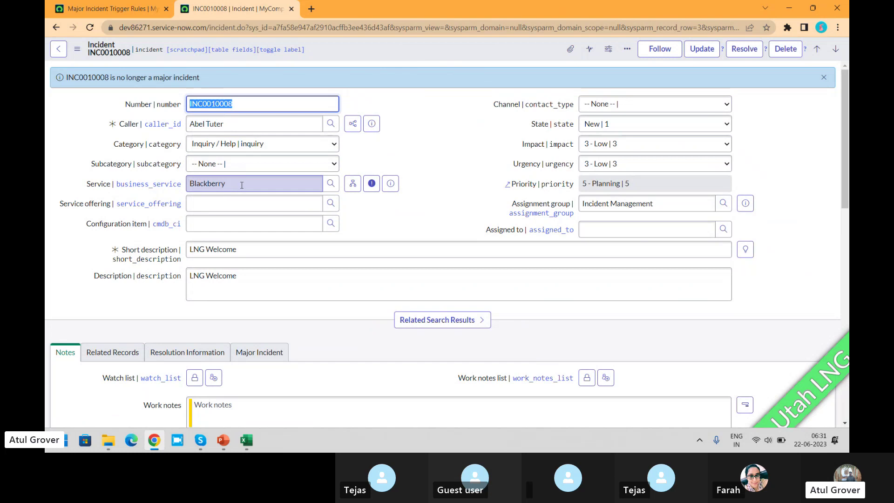
# Step: Try to edit the Active value of all the major incident trigger rules directly in the list
pyautogui.click(92, 10)
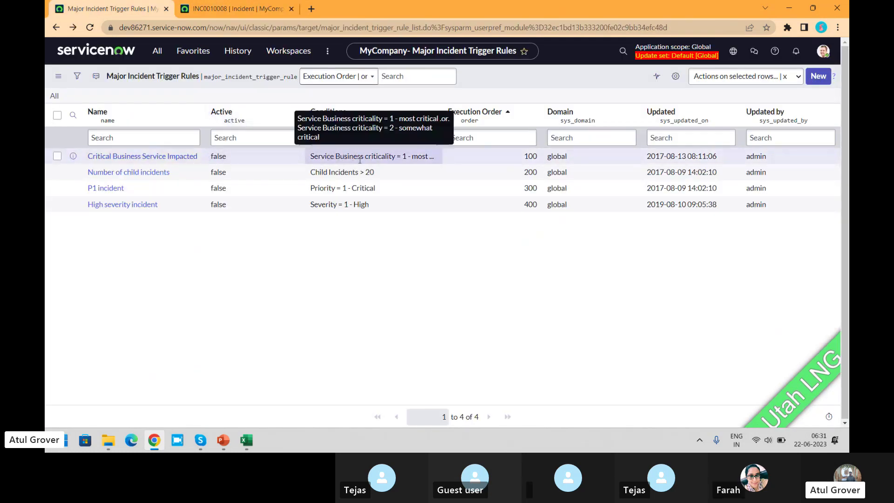
pyautogui.click(283, 156)
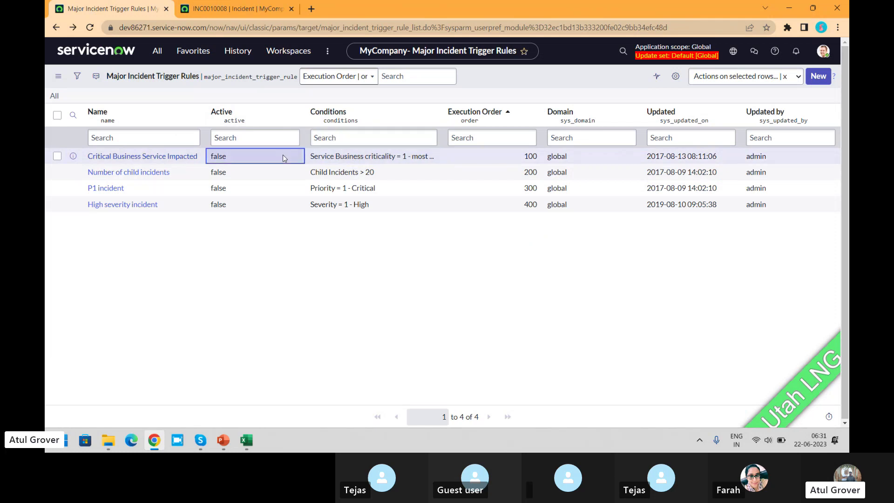
pyautogui.hotkey('shift', 'Down')
pyautogui.hotkey('shift', 'Down')
pyautogui.hotkey('shift', 'Down')
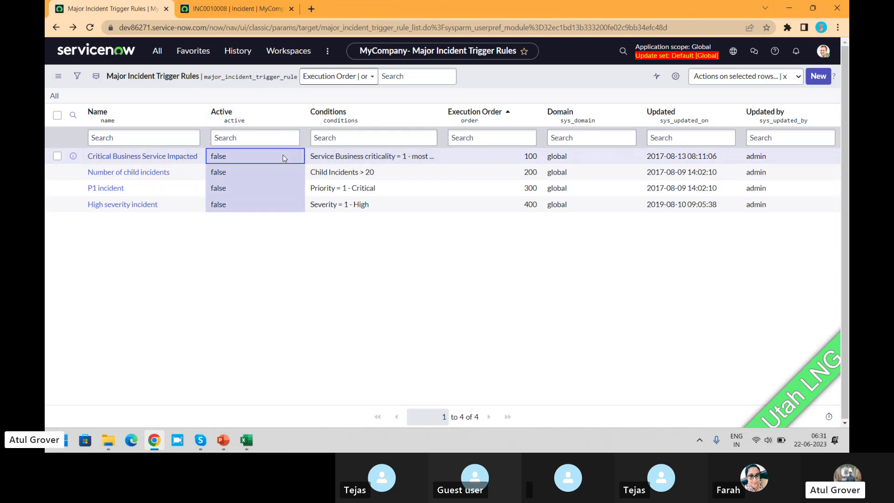
pyautogui.doubleClick(283, 155)
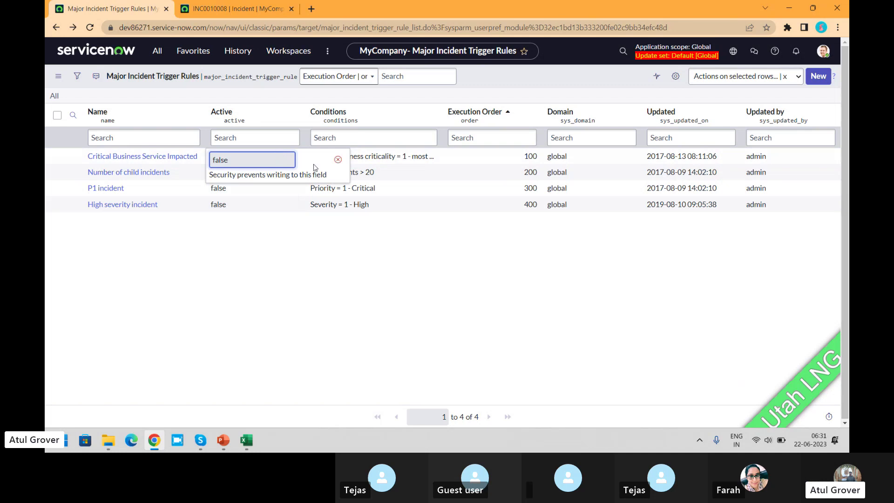
pyautogui.press('Escape')
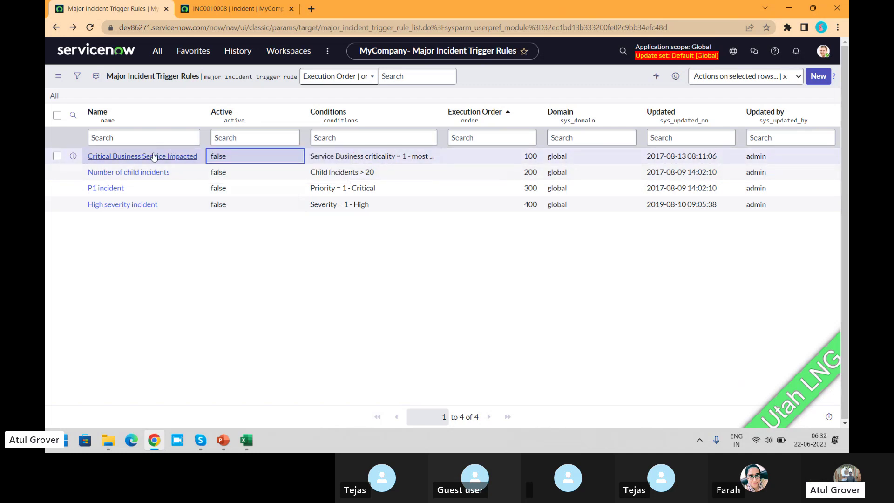
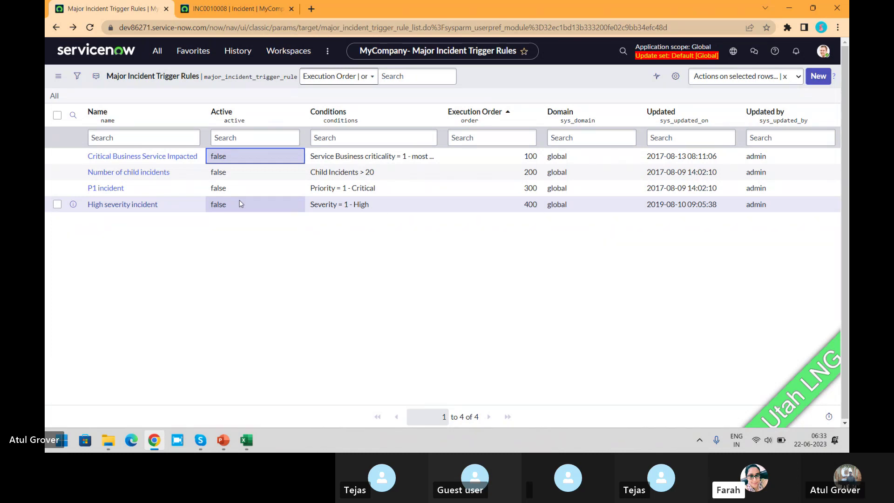
# Step: Go back to incident INC0010008 and expand its related search results for the short description
pyautogui.click(247, 11)
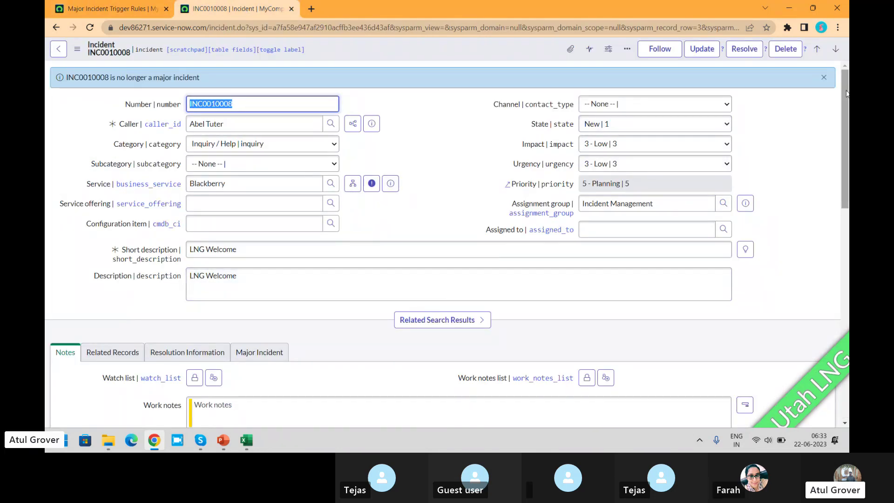
pyautogui.moveTo(846, 93); pyautogui.dragTo(847, 136)
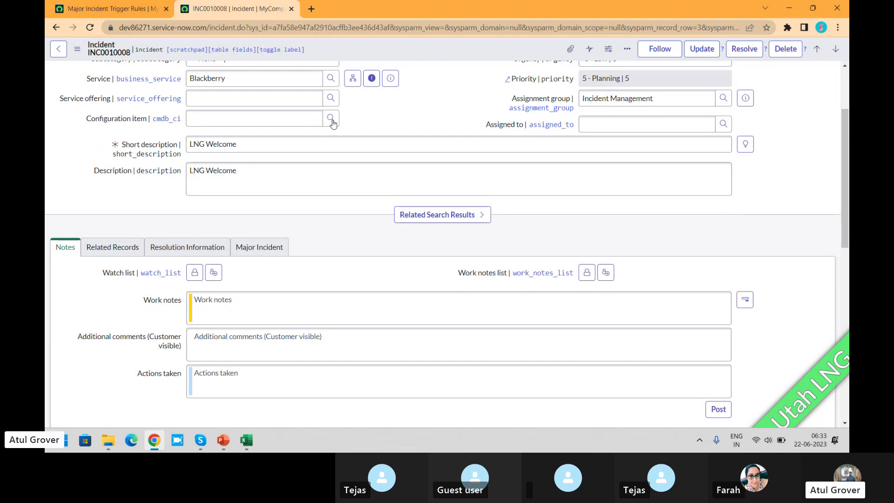
pyautogui.click(296, 148)
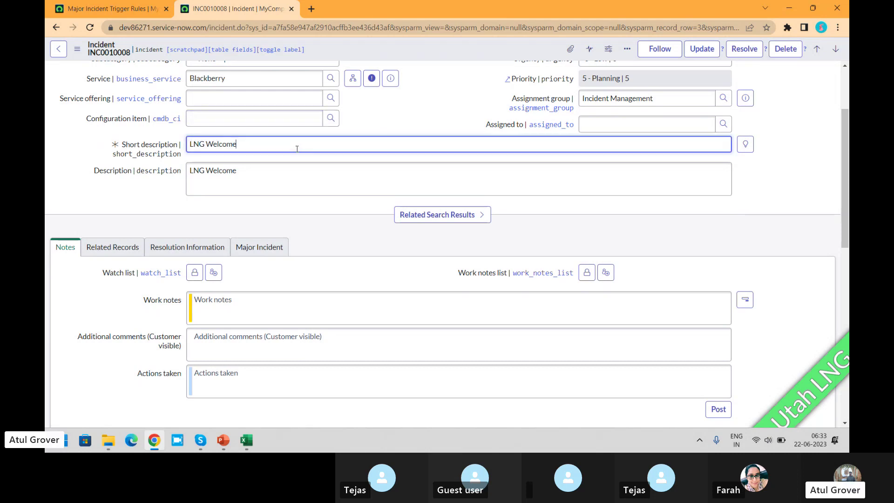
pyautogui.click(440, 218)
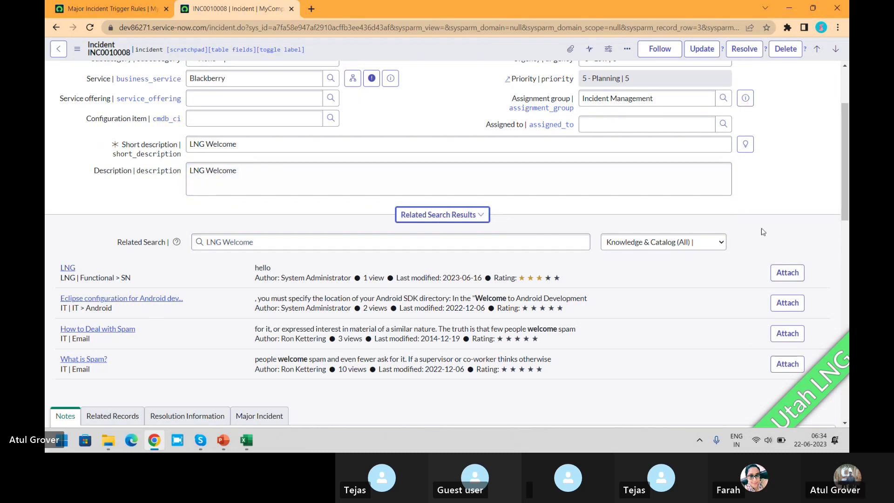
# Step: Find the contextual search modules with the navigator filter "contex" and open the Table Configuration list
pyautogui.click(112, 9)
pyautogui.click(157, 51)
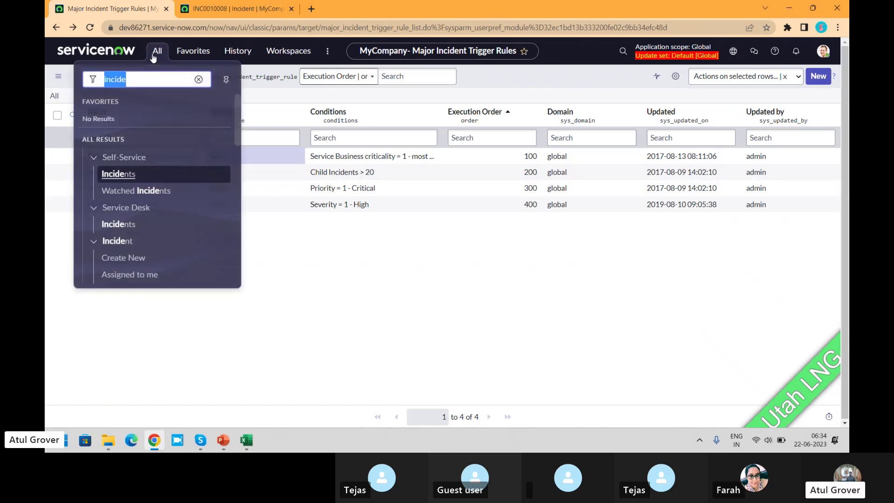
pyautogui.write('contex')
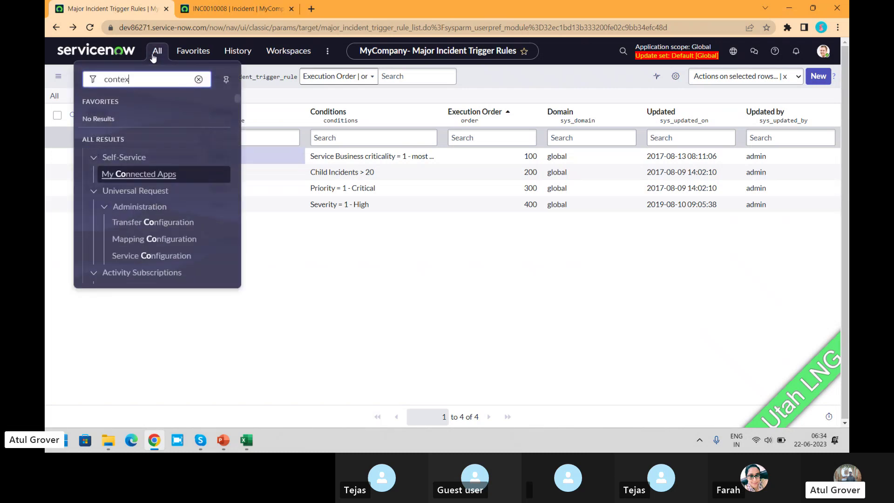
pyautogui.click(240, 131)
pyautogui.moveTo(241, 134); pyautogui.dragTo(242, 189)
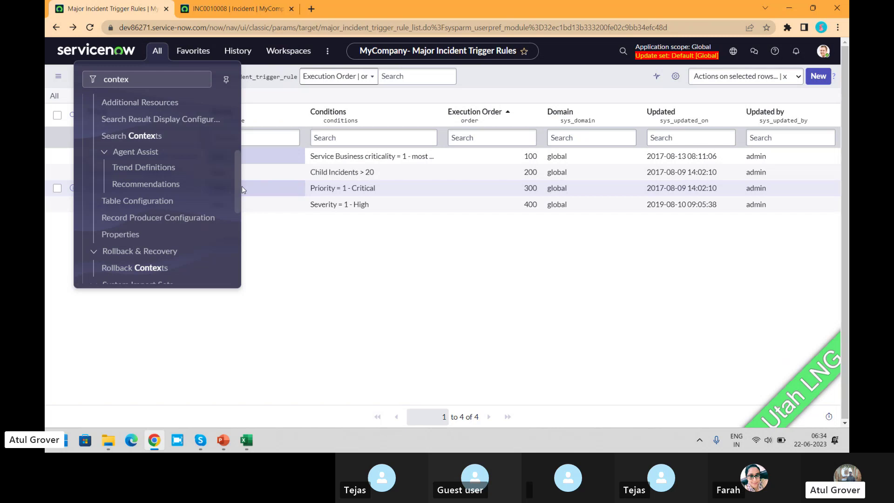
pyautogui.moveTo(238, 188)
pyautogui.mouseDown()
pyautogui.moveTo(237, 157)
pyautogui.moveTo(237, 202)
pyautogui.mouseUp()
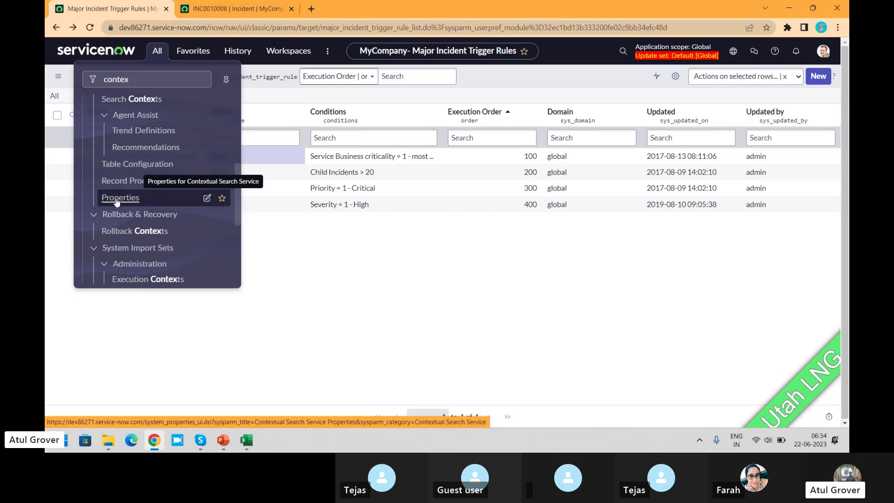
pyautogui.click(147, 167)
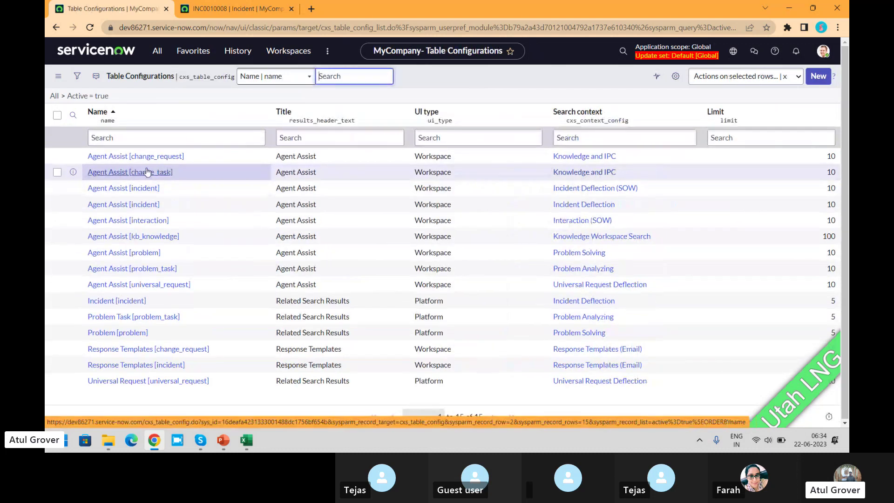
pyautogui.click(305, 137)
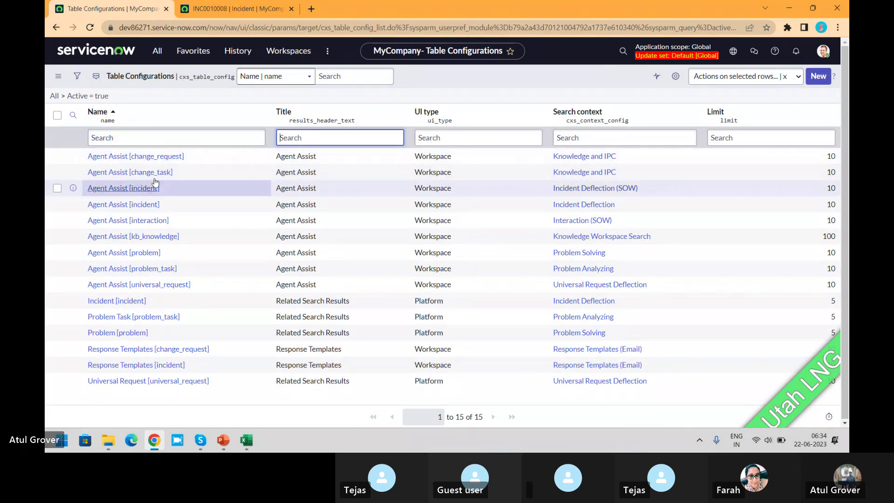
# Step: Filter the table configurations by name "*incide" and open the Incident [incident] configuration titled Related Search Results
pyautogui.click(171, 142)
pyautogui.write('*incide')
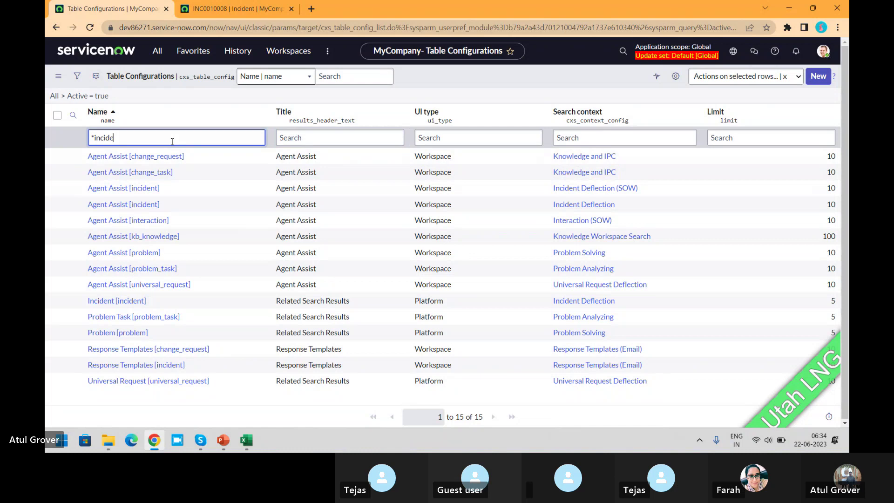
pyautogui.press('Return')
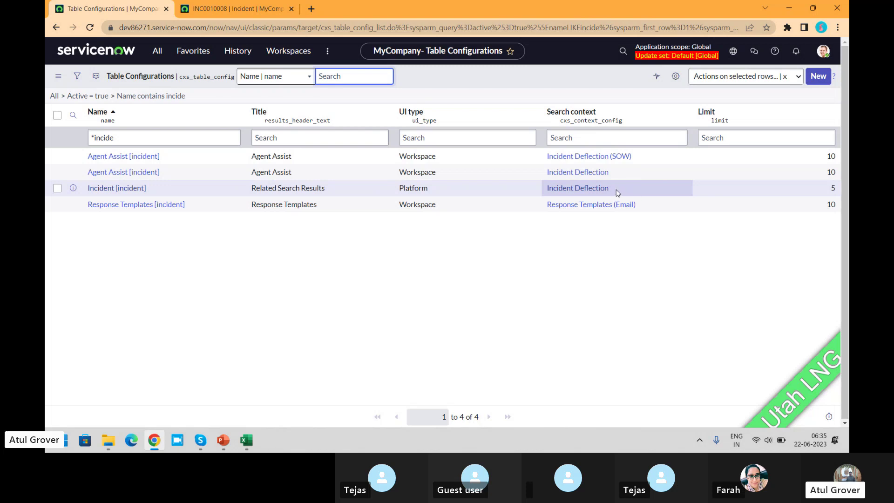
pyautogui.click(134, 189)
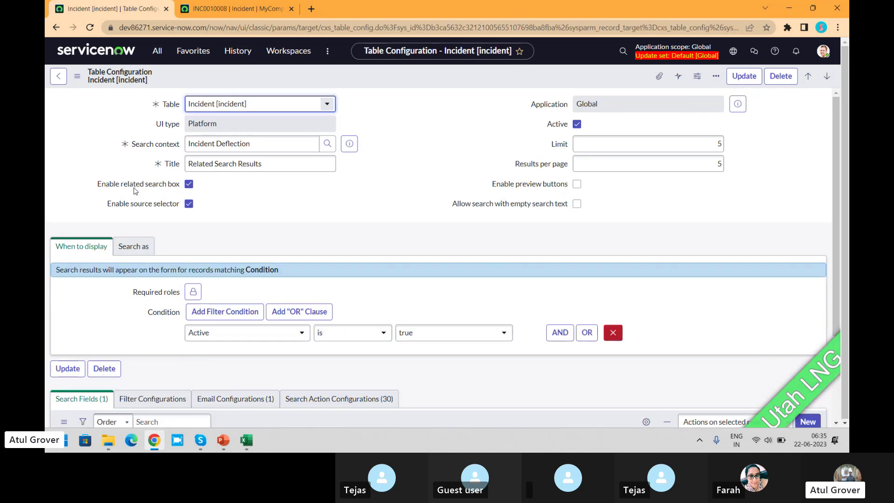
pyautogui.click(242, 10)
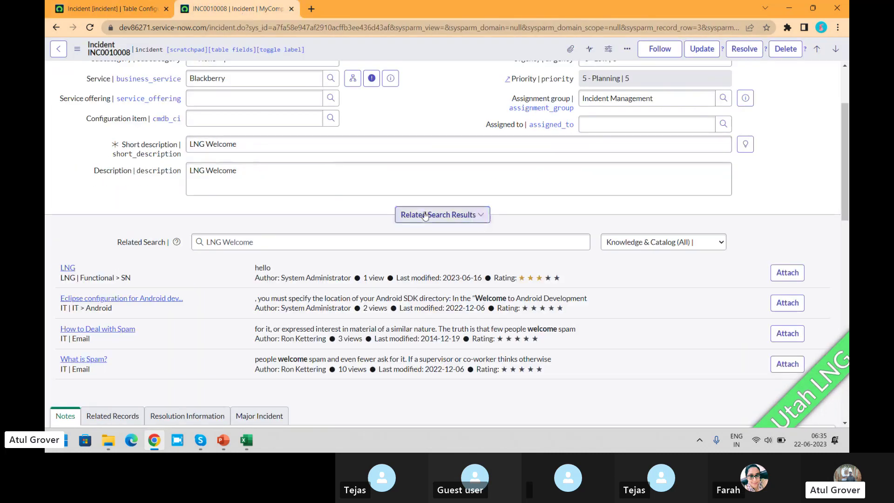
pyautogui.click(100, 9)
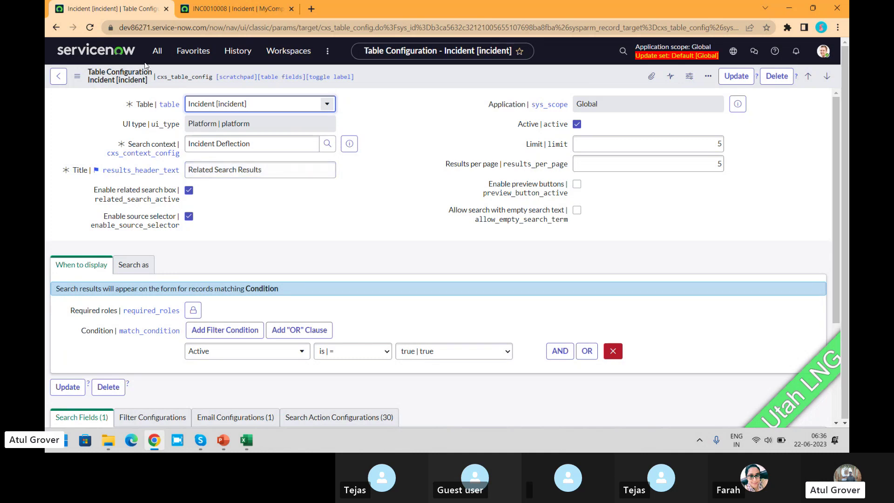
# Step: Find the Self-Service Incidents list with the navigator filter "incide", open it in a new tab and start a new incident
pyautogui.click(157, 52)
pyautogui.write('incide')
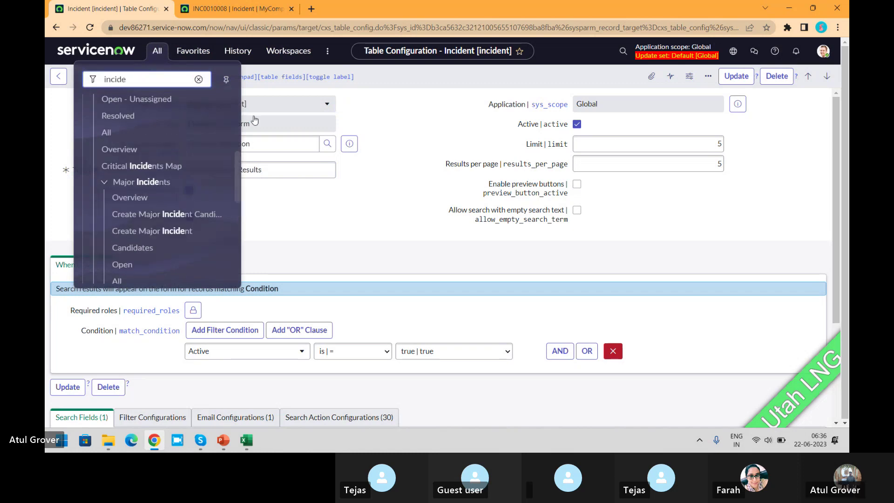
pyautogui.click(235, 178)
pyautogui.moveTo(235, 177); pyautogui.dragTo(235, 107)
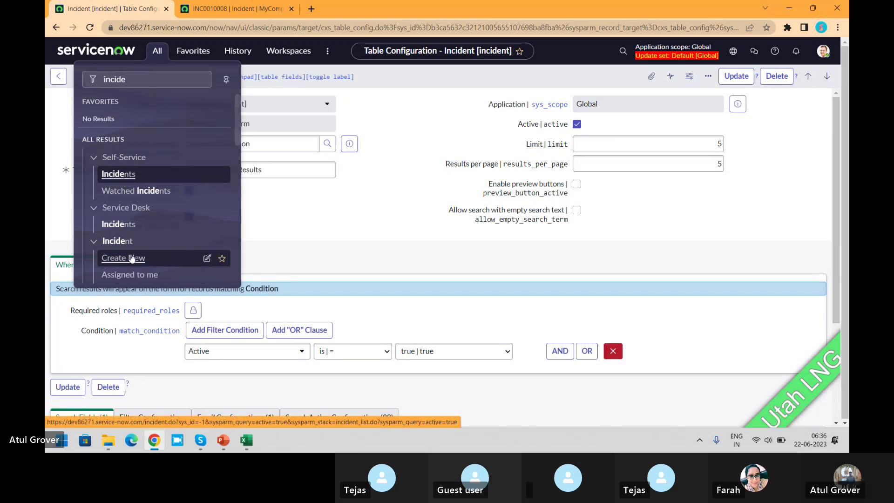
pyautogui.middleClick(119, 174)
pyautogui.click(326, 9)
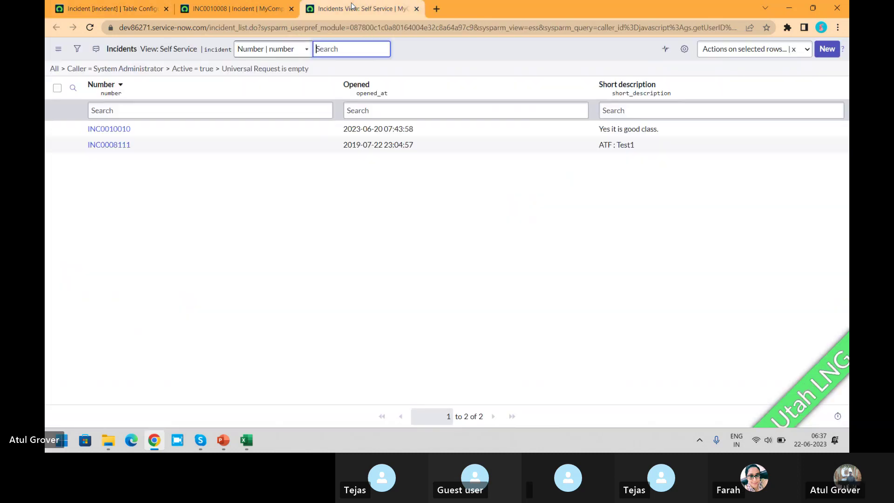
pyautogui.click(821, 56)
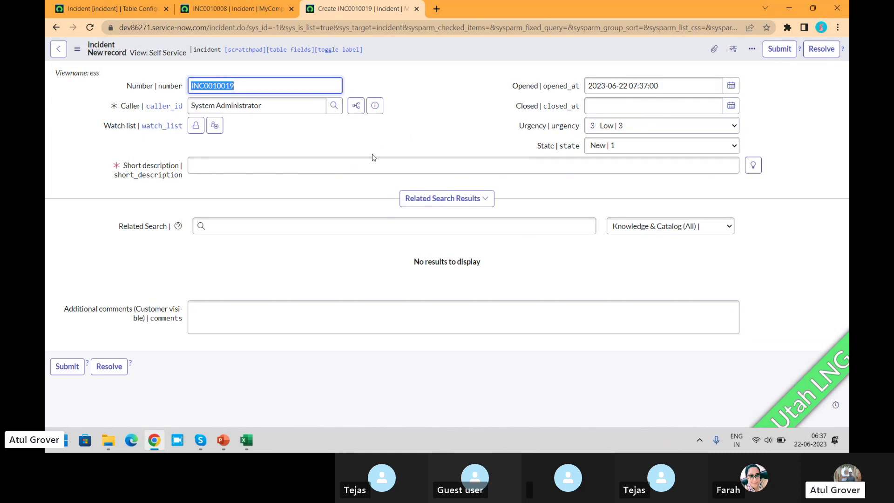
# Step: Enter the short description "email" in the new incident and bring up its related search results
pyautogui.click(372, 166)
pyautogui.write('email')
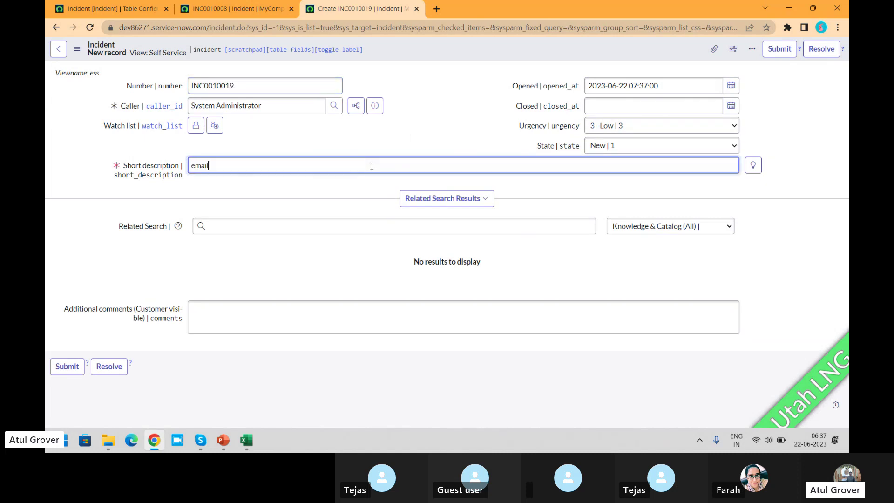
pyautogui.click(363, 192)
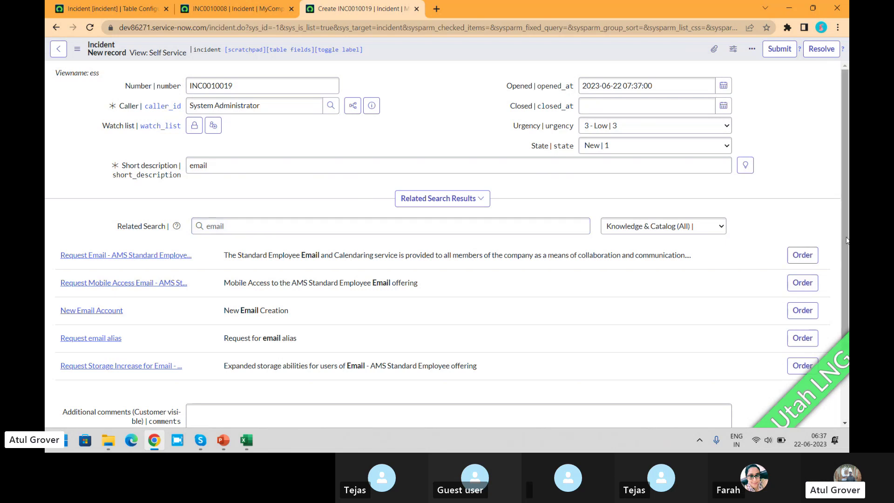
pyautogui.scroll(-2, 846, 240)
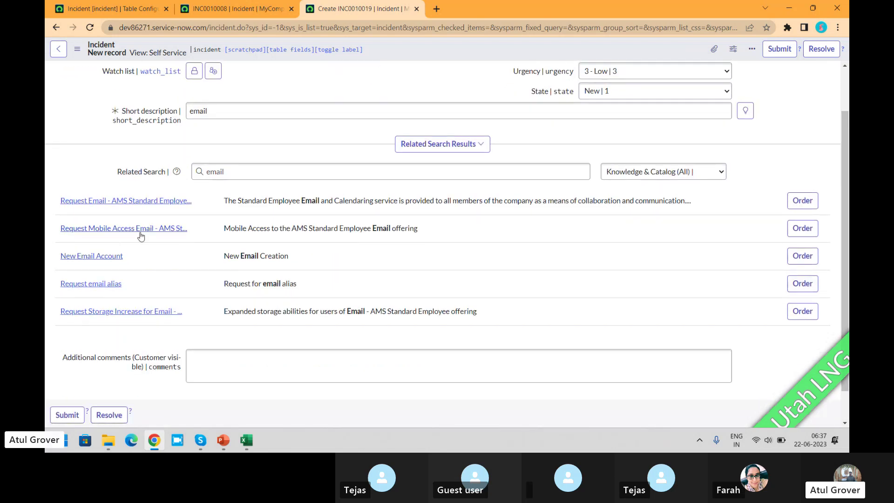
# Step: Preview the New Email Account search result, mark it as helpful and close the preview
pyautogui.click(90, 259)
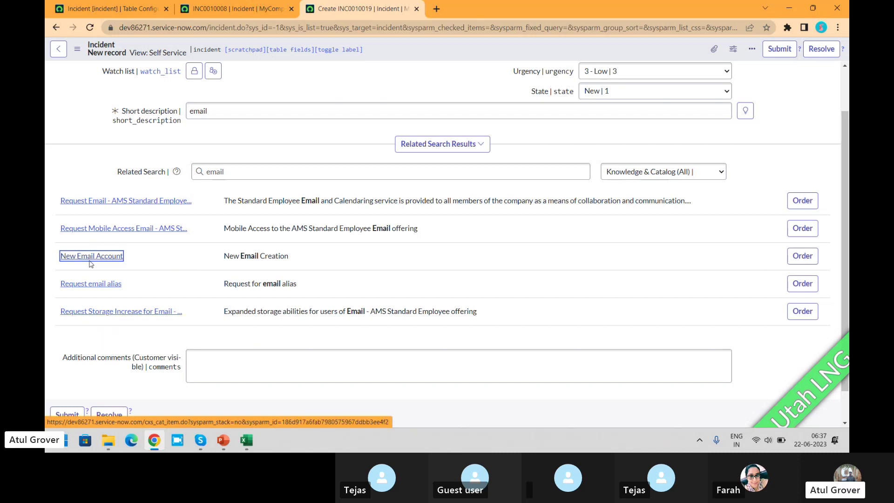
pyautogui.click(105, 259)
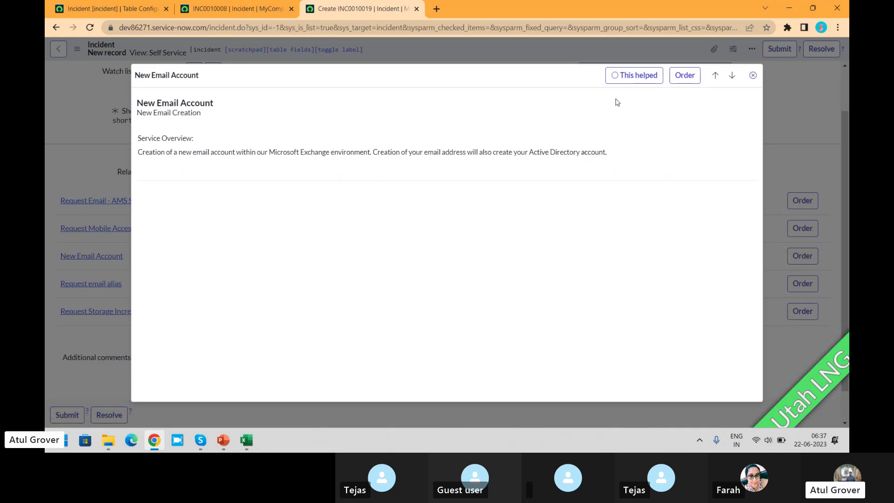
pyautogui.click(616, 76)
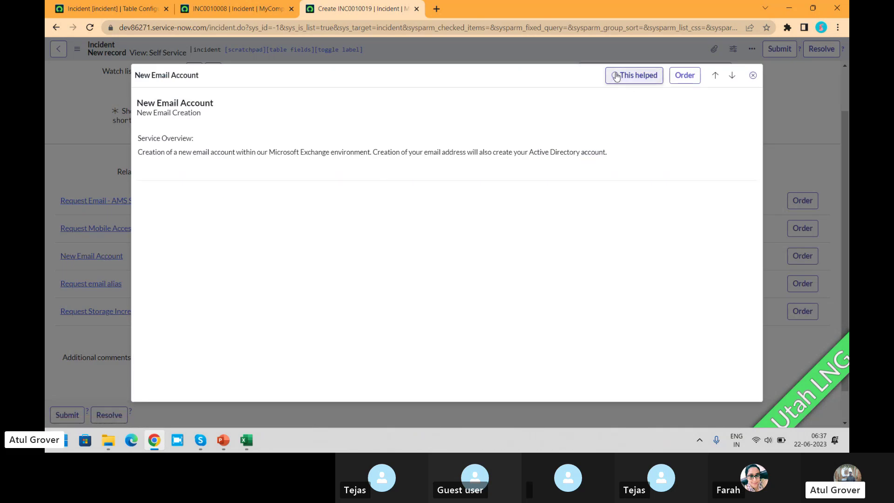
pyautogui.click(752, 75)
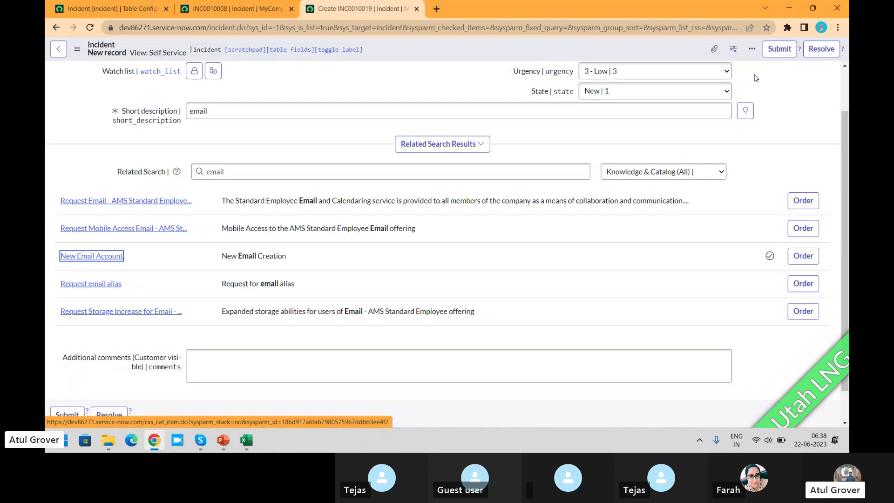
# Step: Return to the Incident table configuration and change its title to "LNG Batch 1"
pyautogui.click(116, 11)
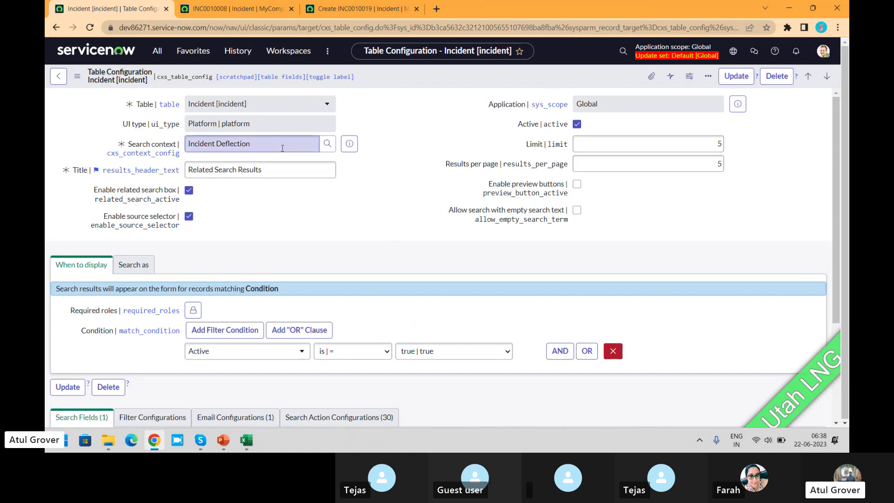
pyautogui.moveTo(288, 170); pyautogui.dragTo(173, 175)
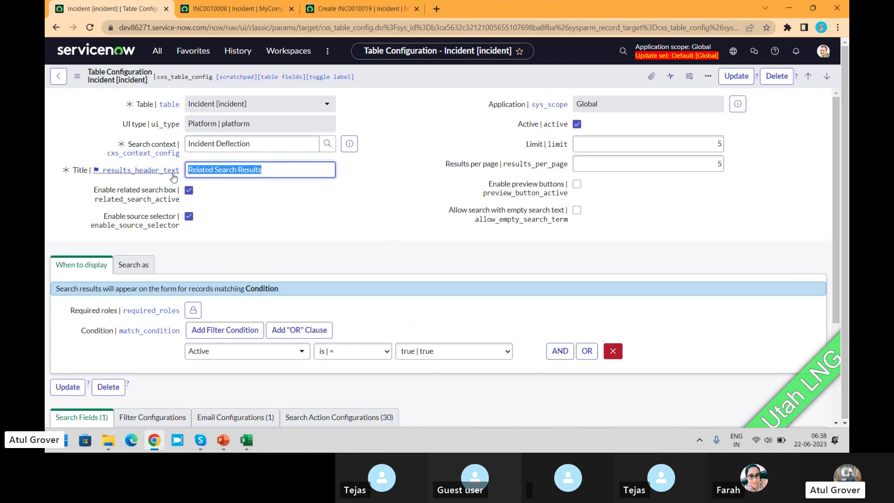
pyautogui.click(241, 13)
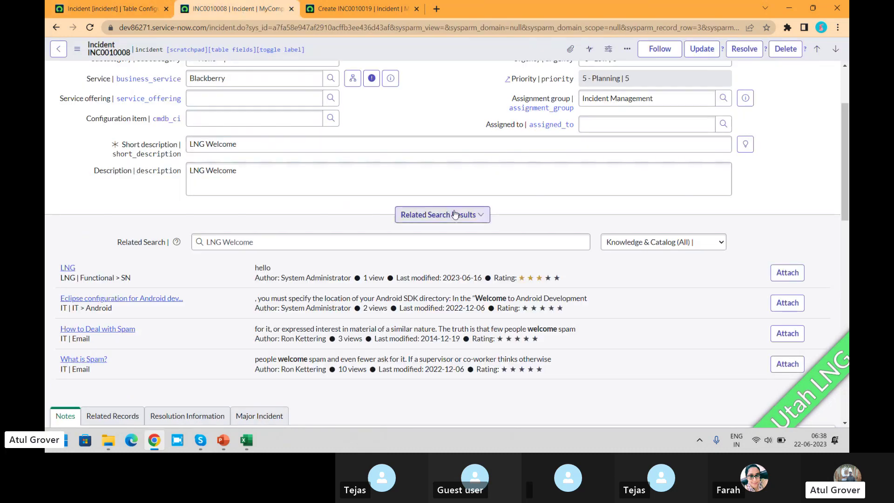
pyautogui.click(78, 12)
pyautogui.write('LNG')
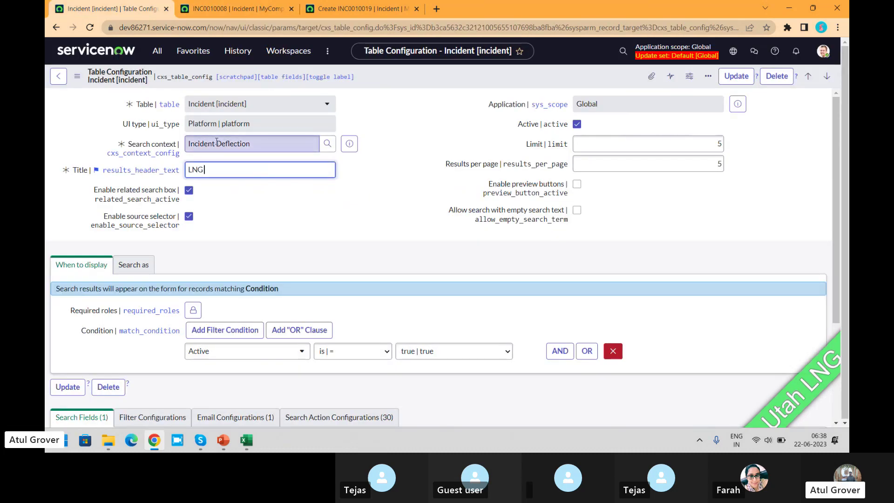
pyautogui.write(' Batch 1')
# Step: Set the configuration's limit and results per page to 10 and enable the preview buttons
pyautogui.click(711, 147)
pyautogui.press('Delete')
pyautogui.write('10')
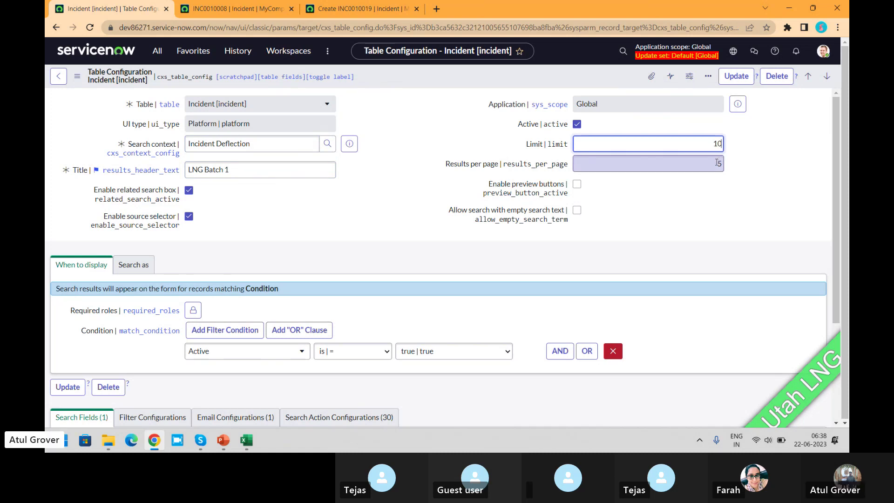
pyautogui.click(717, 163)
pyautogui.write('10')
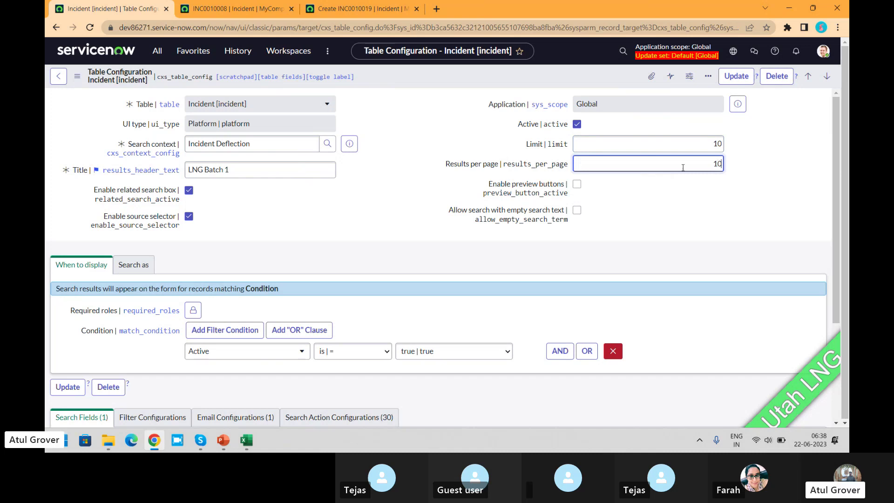
pyautogui.click(579, 186)
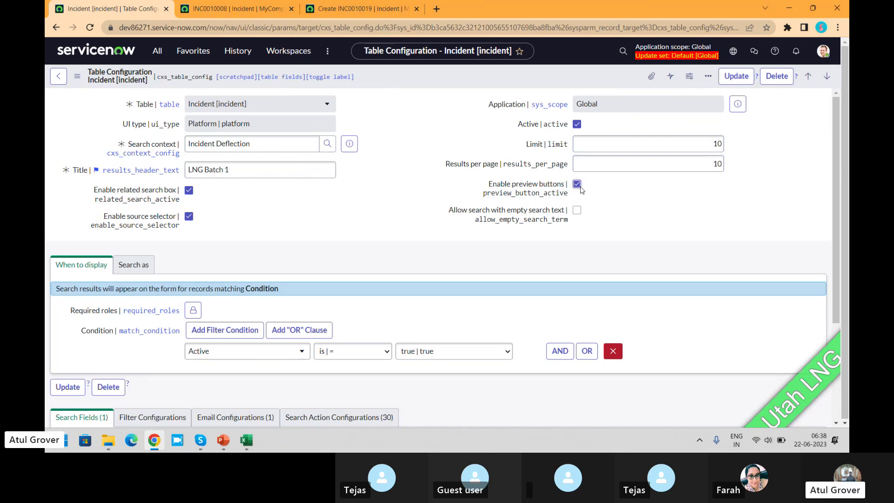
pyautogui.click(248, 12)
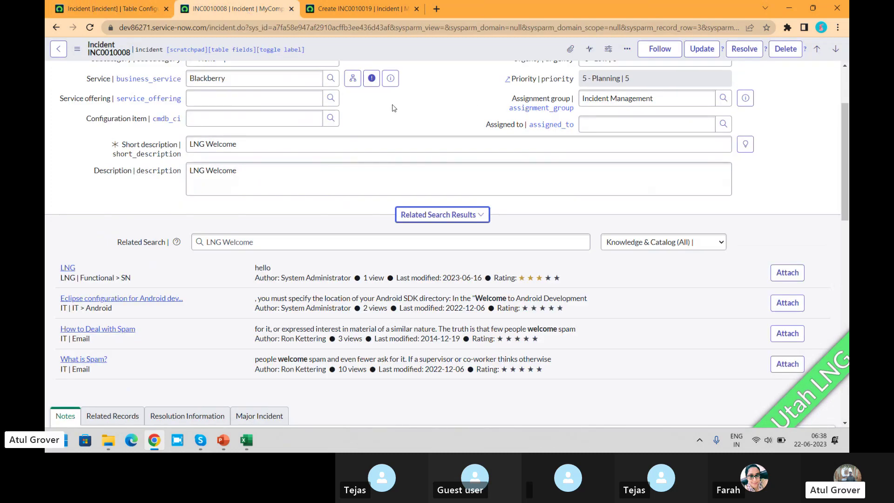
pyautogui.click(91, 11)
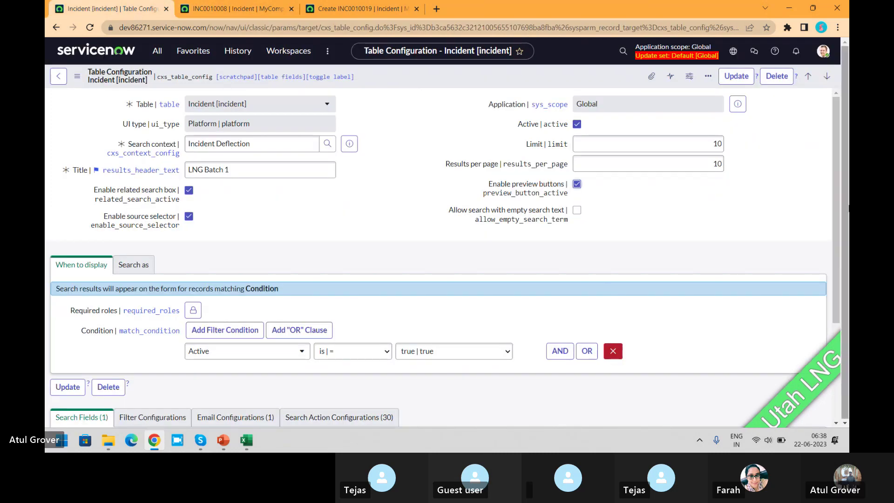
# Step: Enable Search as for the Incident table configuration with Caller as the search as field
pyautogui.scroll(-3, 833, 178)
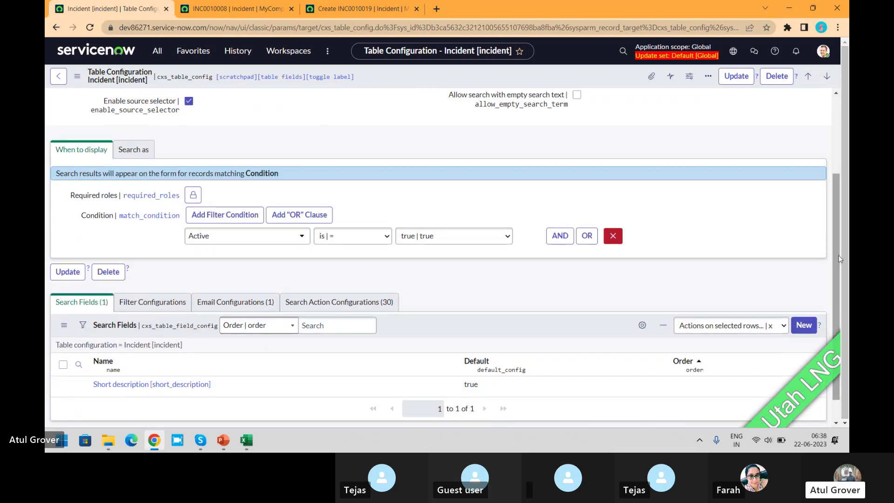
pyautogui.click(142, 148)
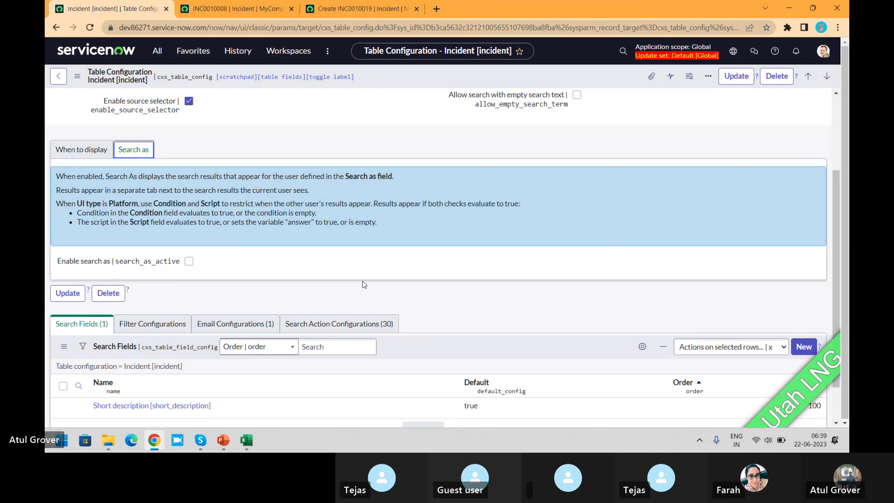
pyautogui.click(189, 261)
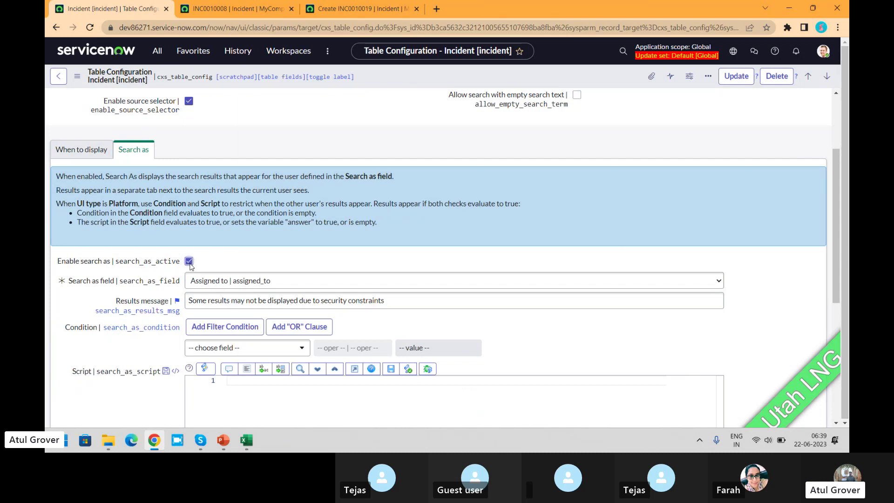
pyautogui.click(310, 285)
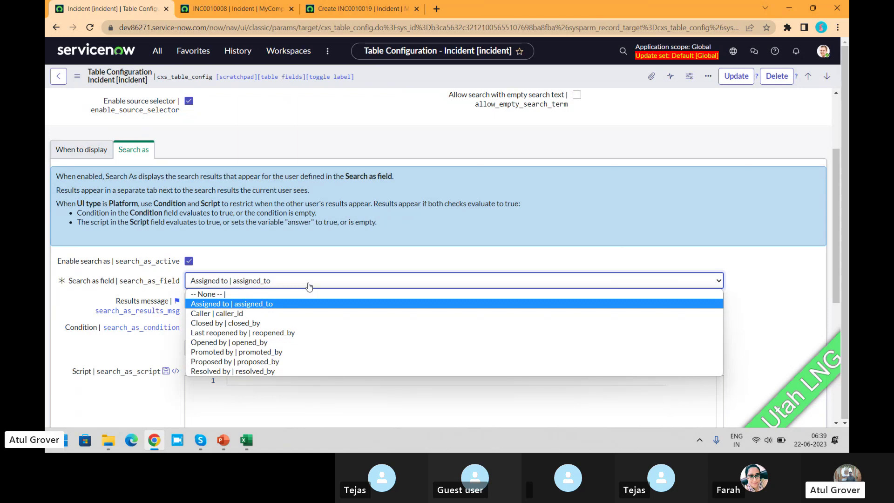
pyautogui.click(263, 314)
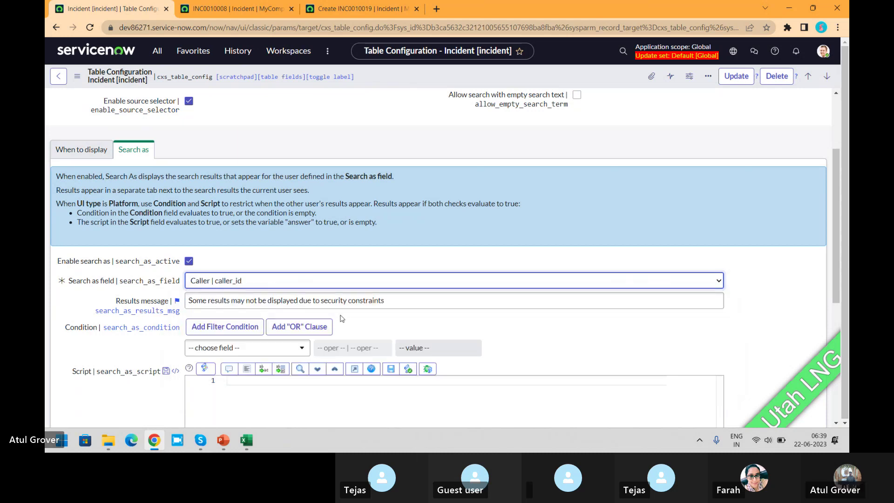
pyautogui.click(411, 296)
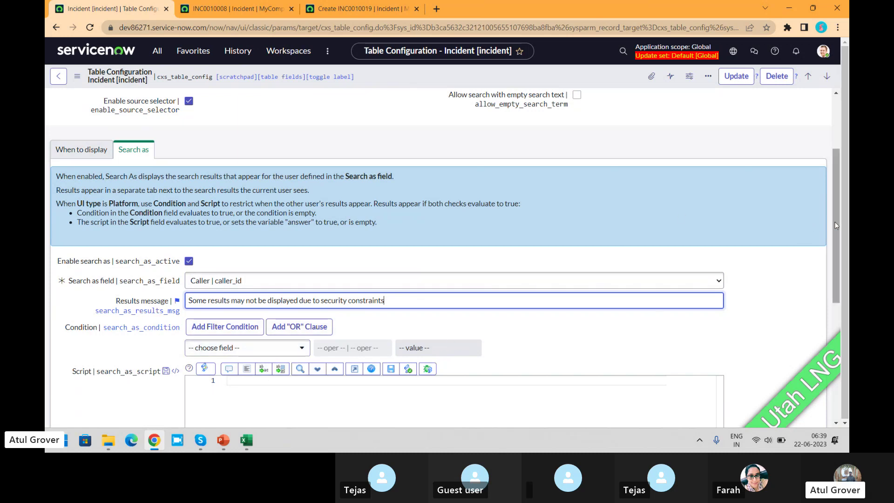
pyautogui.moveTo(834, 221); pyautogui.dragTo(837, 339)
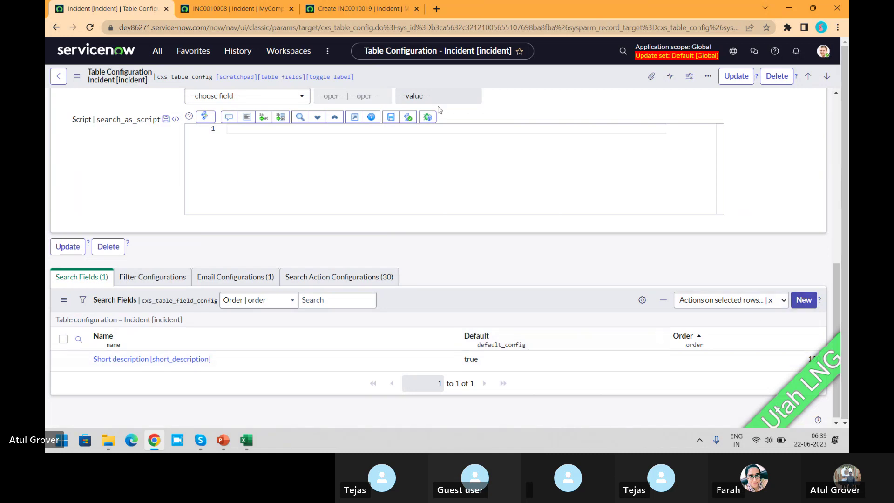
# Step: Go back to incident INC0010008 and clear its short description
pyautogui.click(269, 5)
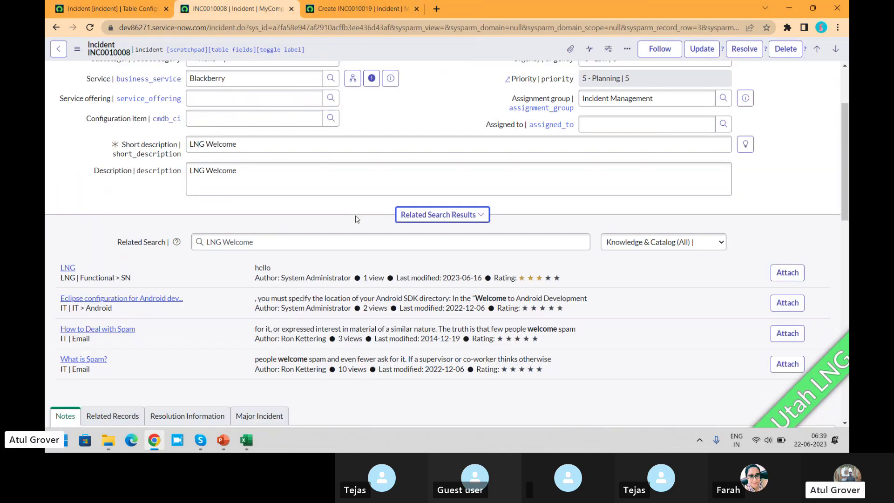
pyautogui.click(234, 146)
pyautogui.hotkey('ctrl', 'a')
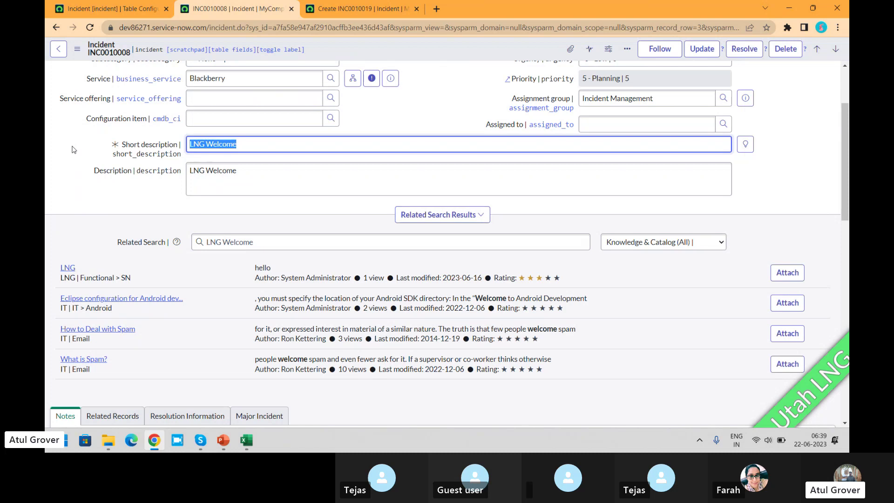
pyautogui.press('BackSpace')
pyautogui.press('Tab')
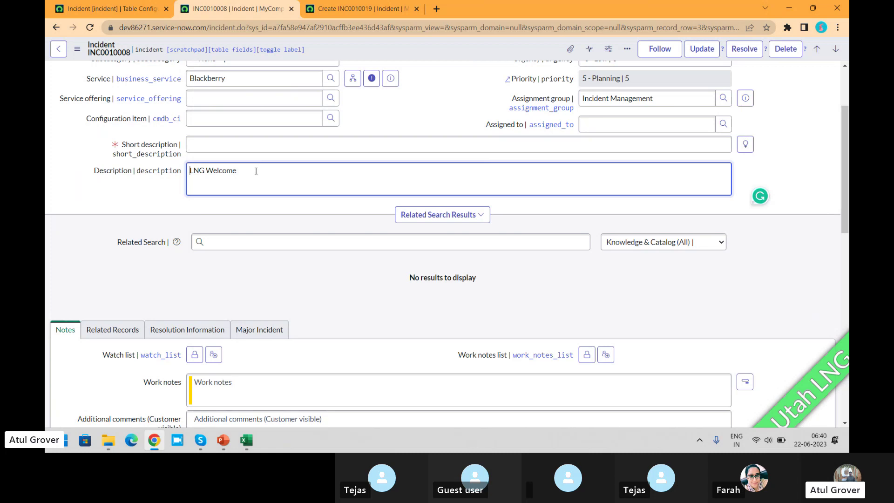
# Step: Return to the Incident table configuration, stay on the record when starting a new search field, and save its pending changes
pyautogui.click(107, 5)
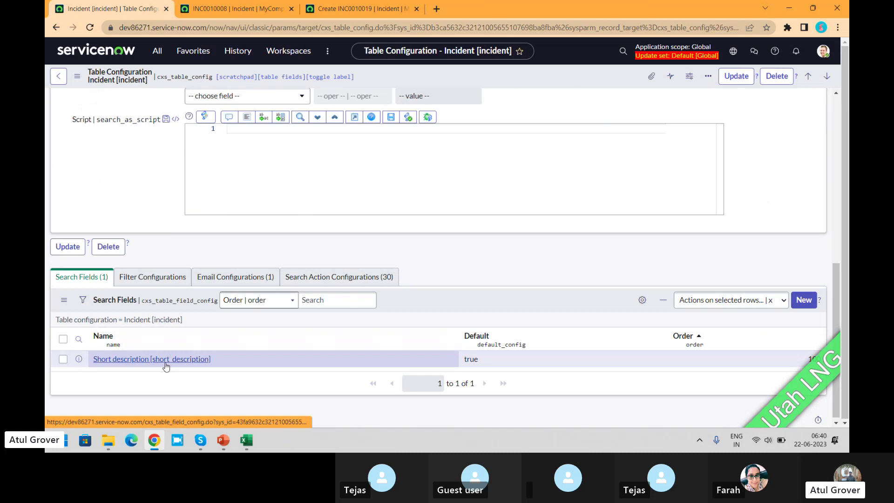
pyautogui.click(796, 304)
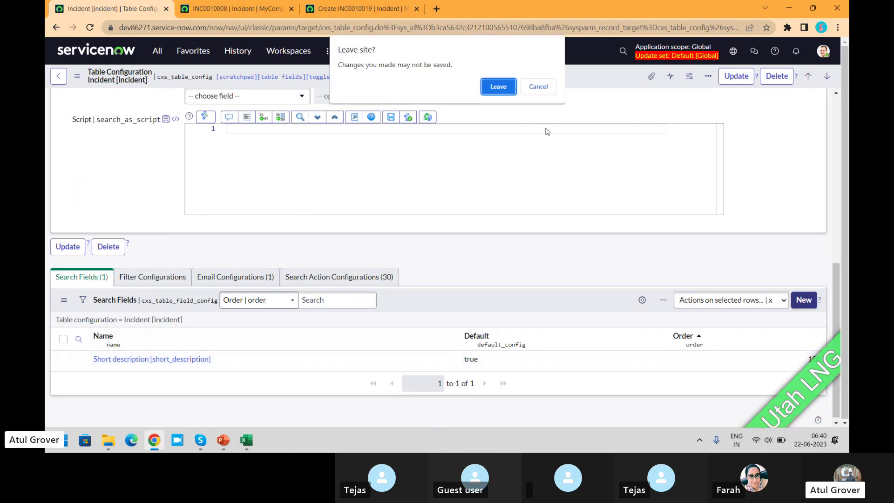
pyautogui.click(538, 92)
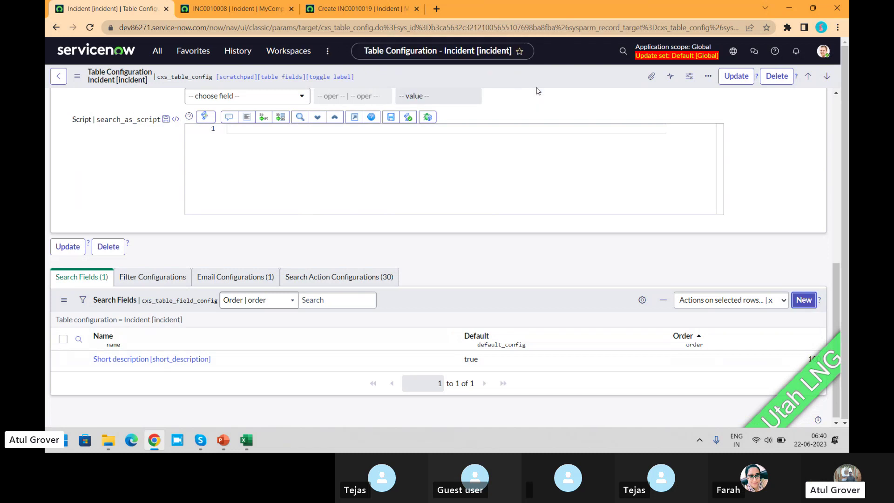
pyautogui.rightClick(593, 75)
pyautogui.click(611, 83)
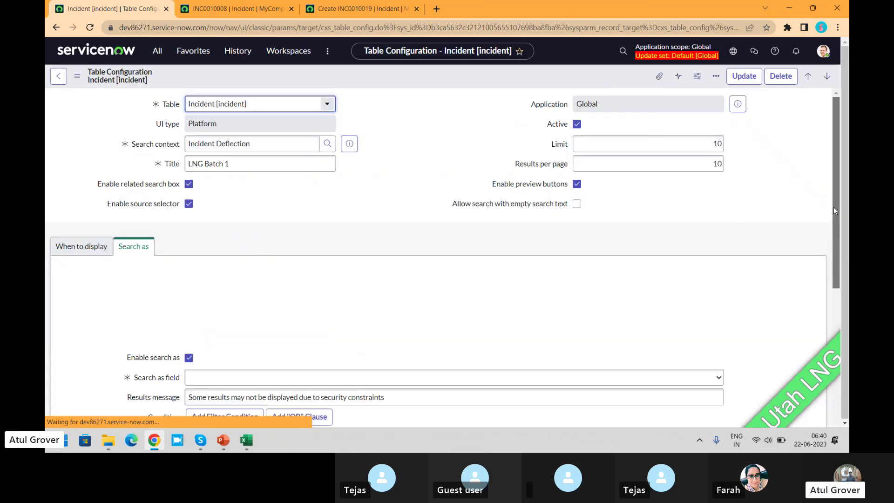
# Step: Add Description as a new search field of the Incident table configuration and check the search fields list
pyautogui.moveTo(834, 208); pyautogui.dragTo(831, 381)
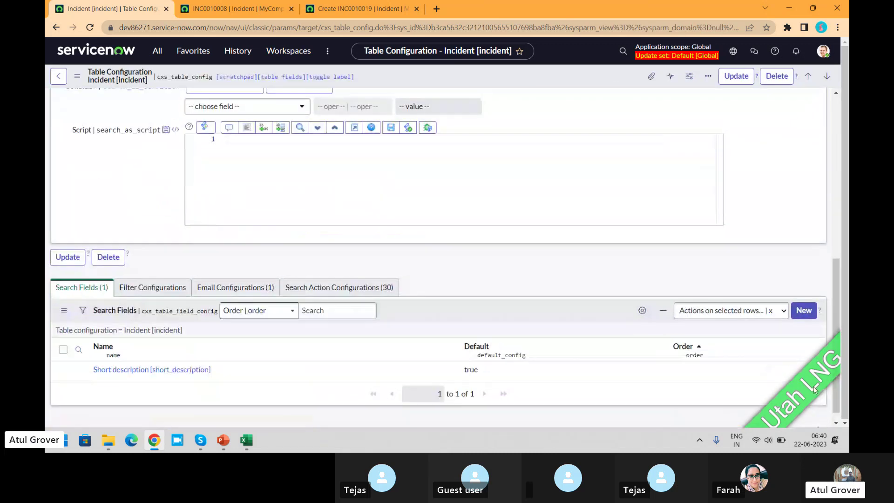
pyautogui.click(803, 311)
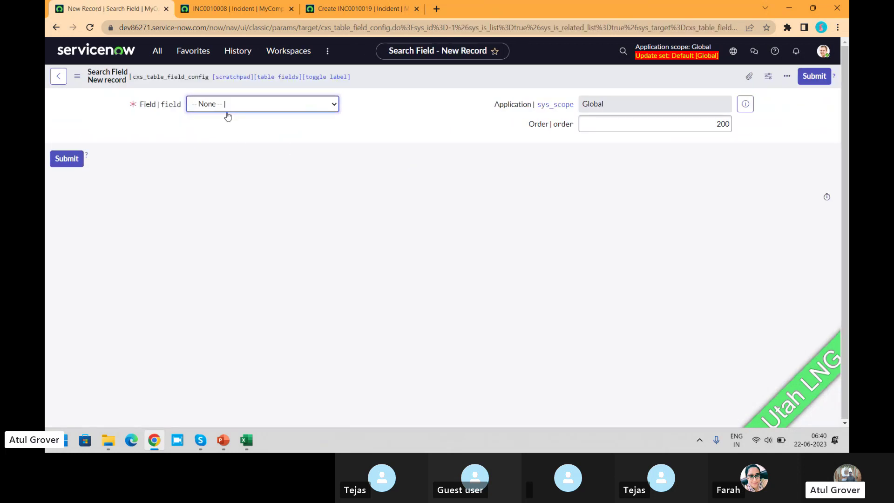
pyautogui.press('d')
pyautogui.click(674, 125)
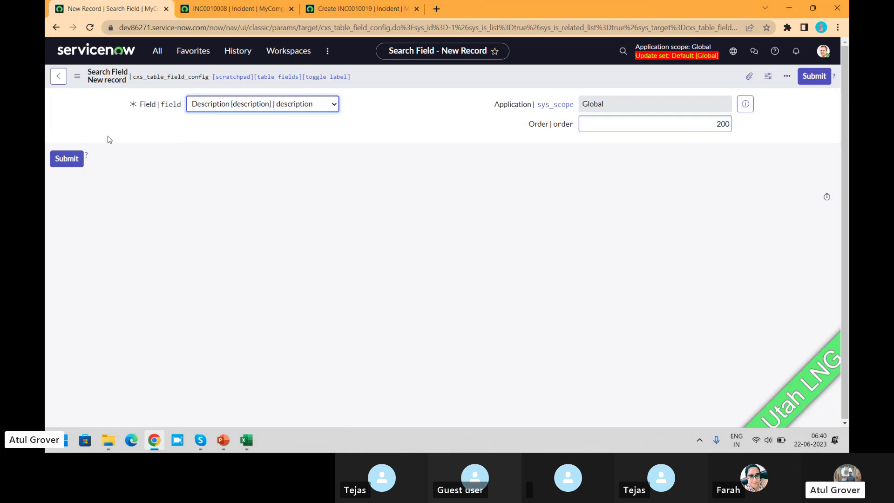
pyautogui.click(69, 160)
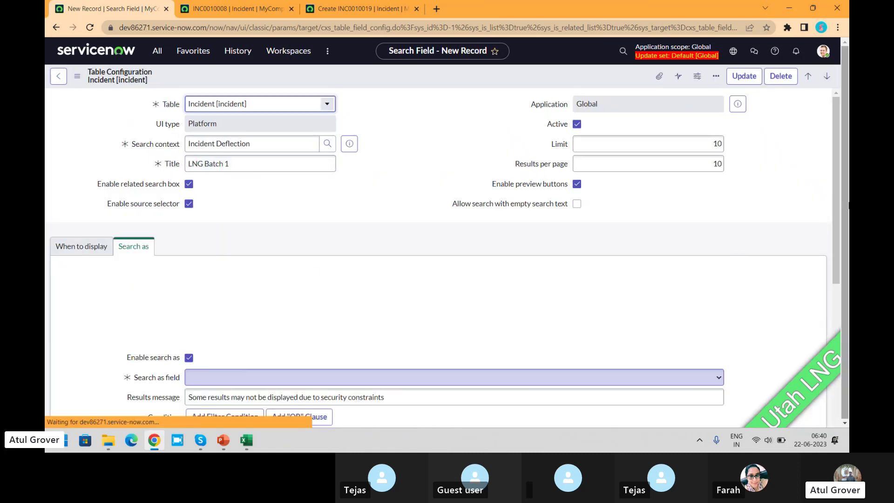
pyautogui.moveTo(835, 154); pyautogui.dragTo(836, 313)
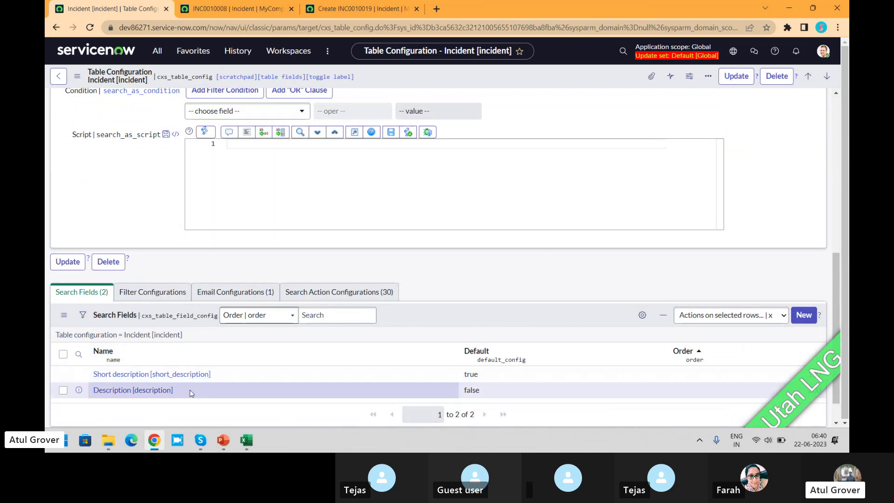
# Step: Reload incident INC0010008, discarding its unsaved changes, and expand the LNG Batch 1 related search results
pyautogui.click(246, 7)
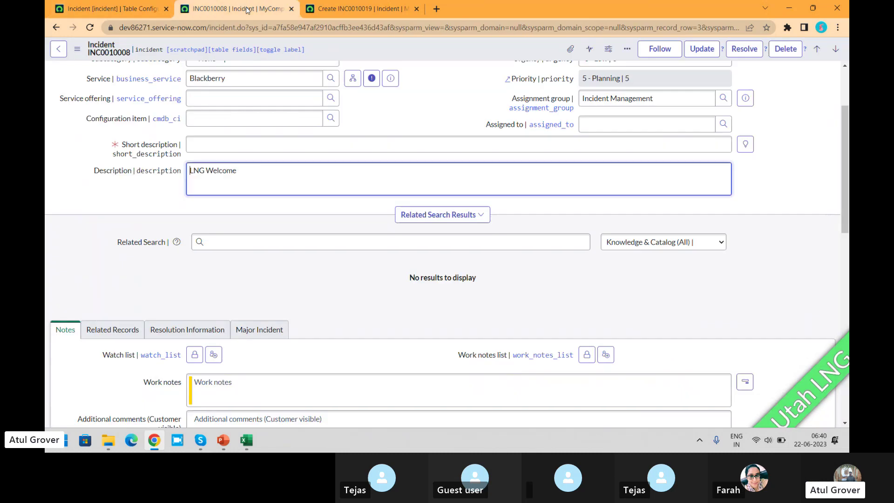
pyautogui.click(91, 28)
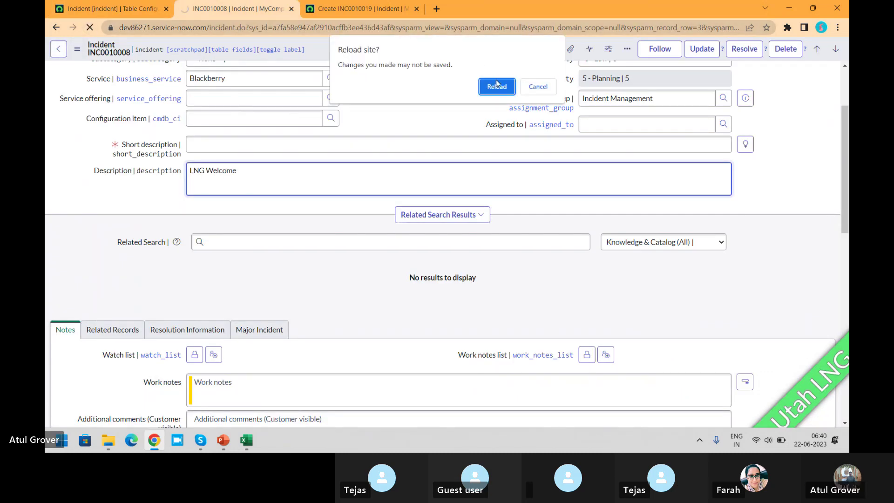
pyautogui.click(497, 88)
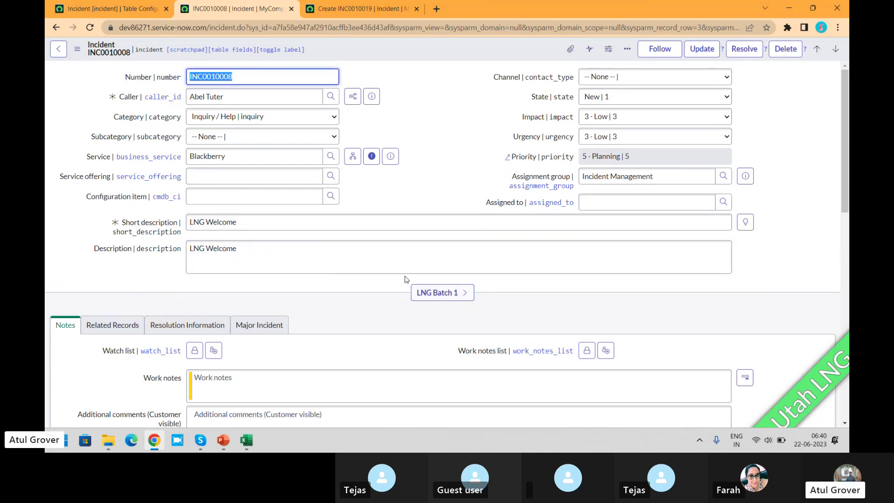
pyautogui.click(442, 295)
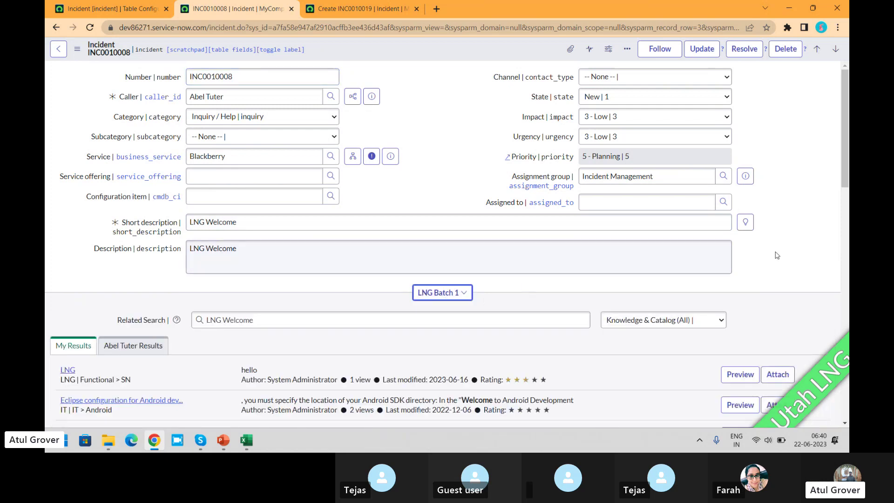
pyautogui.moveTo(845, 133); pyautogui.dragTo(845, 171)
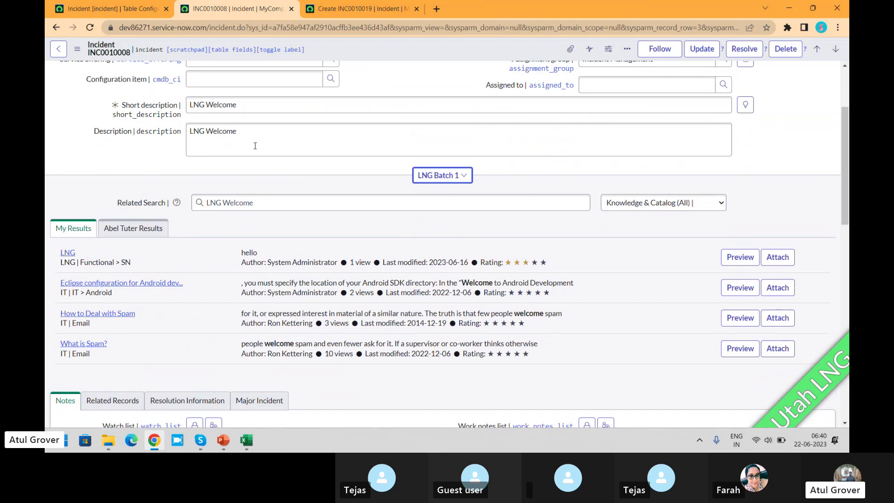
# Step: Replace the short description of incident INC0010008 with "email"
pyautogui.moveTo(248, 110); pyautogui.dragTo(66, 107)
pyautogui.write('email')
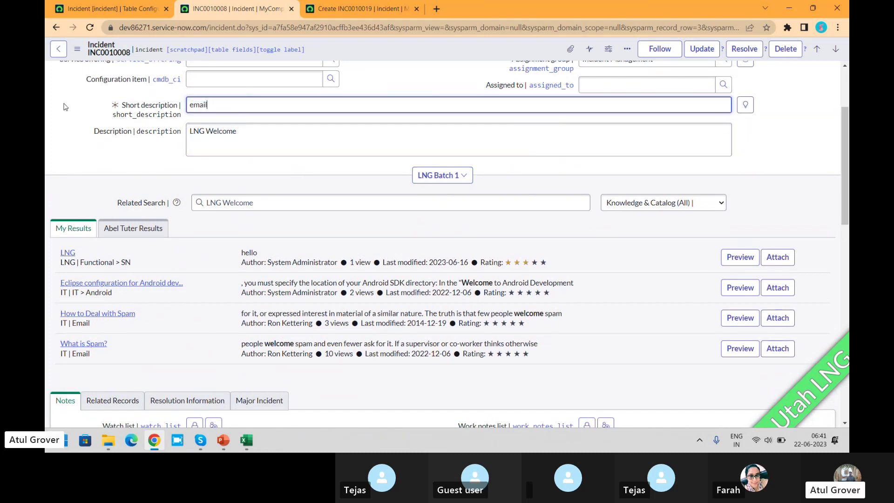
# Step: Commit "email" as the incident's short description and look through the related search results
pyautogui.press('Tab')
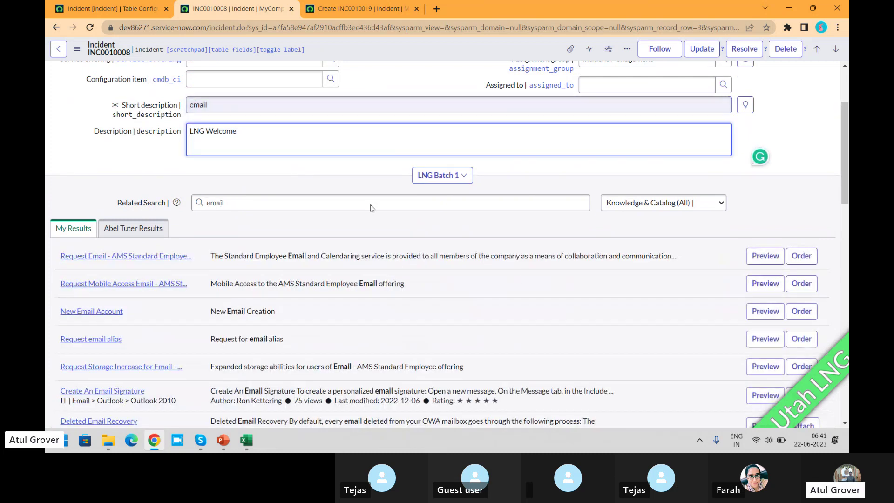
pyautogui.moveTo(847, 114); pyautogui.dragTo(843, 156)
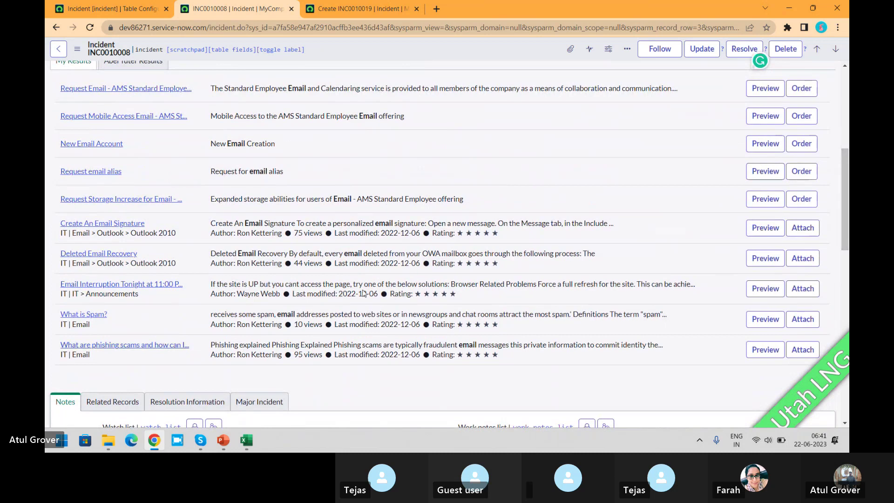
# Step: Check the contextual search settings in the Incident table configuration
pyautogui.click(110, 16)
pyautogui.moveTo(837, 273); pyautogui.dragTo(838, 112)
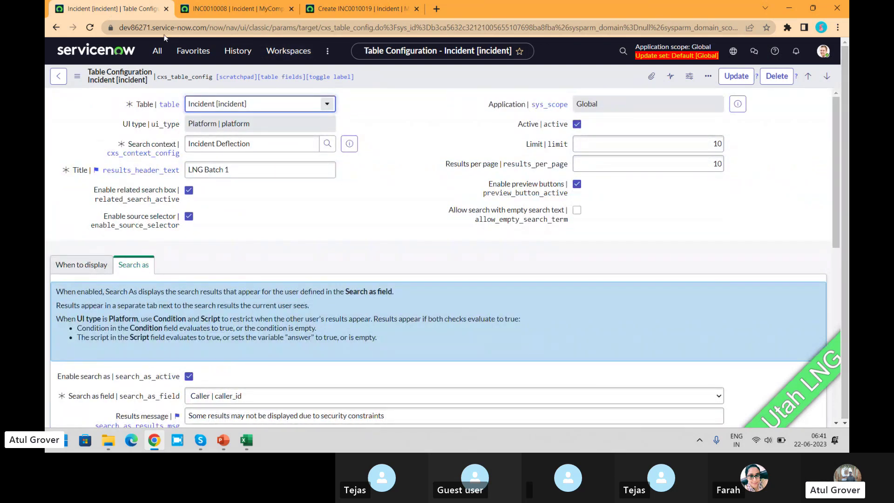
# Step: Return to incident INC0010008 and compare the caller's related search results with My Results
pyautogui.click(221, 14)
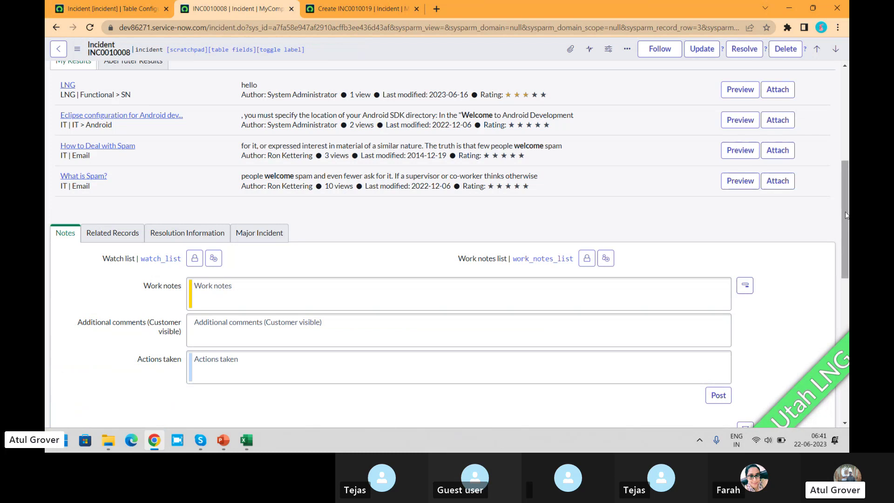
pyautogui.moveTo(844, 210); pyautogui.dragTo(847, 168)
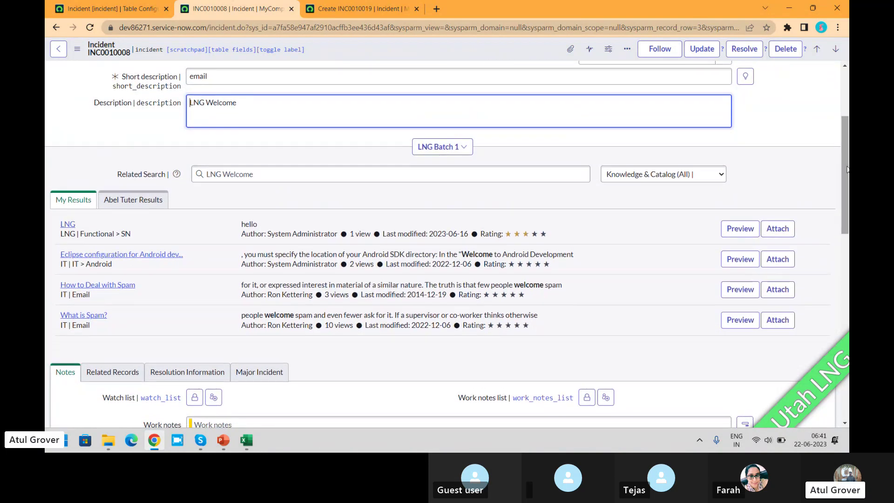
pyautogui.moveTo(847, 168); pyautogui.dragTo(848, 126)
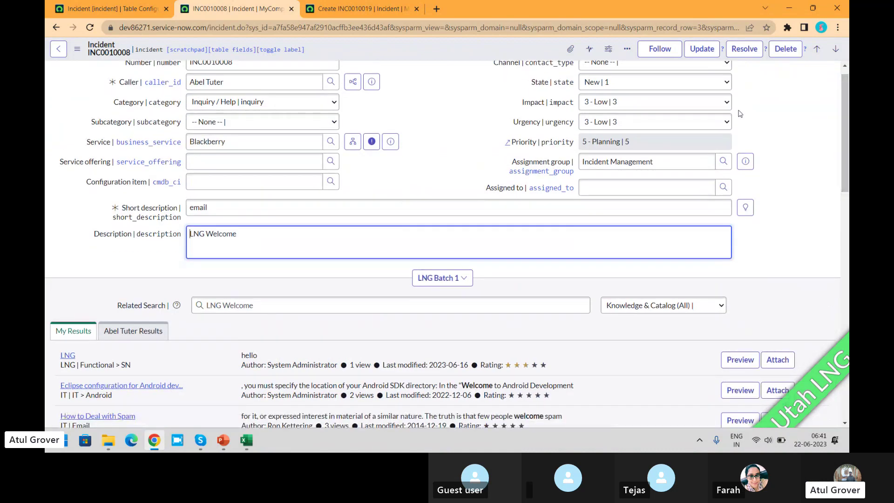
pyautogui.click(128, 346)
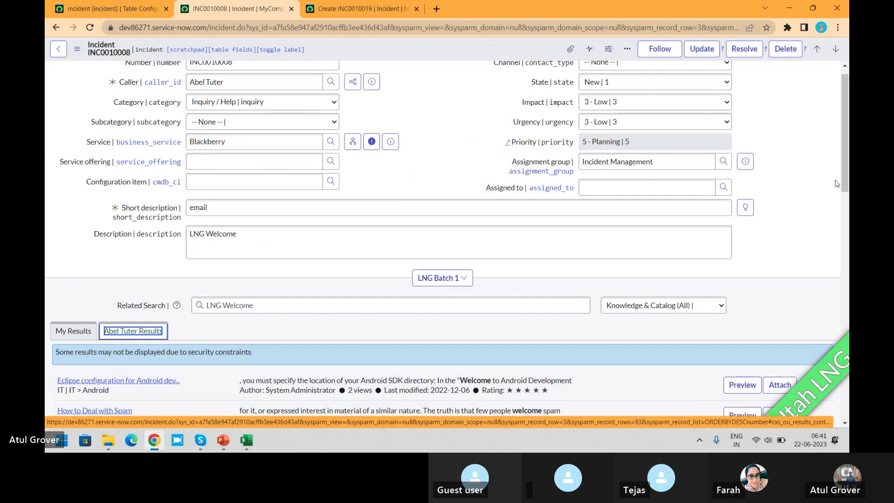
pyautogui.moveTo(847, 120); pyautogui.dragTo(848, 184)
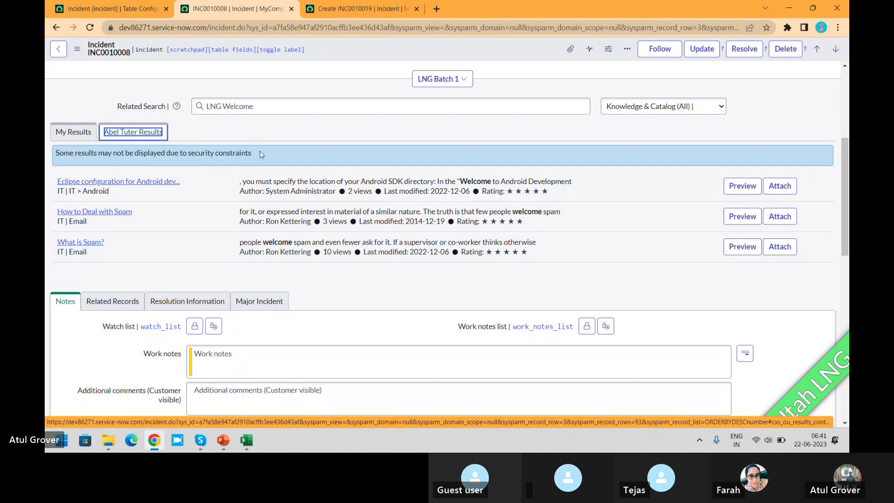
pyautogui.hotkey('shift', 'Tab')
pyautogui.press('Return')
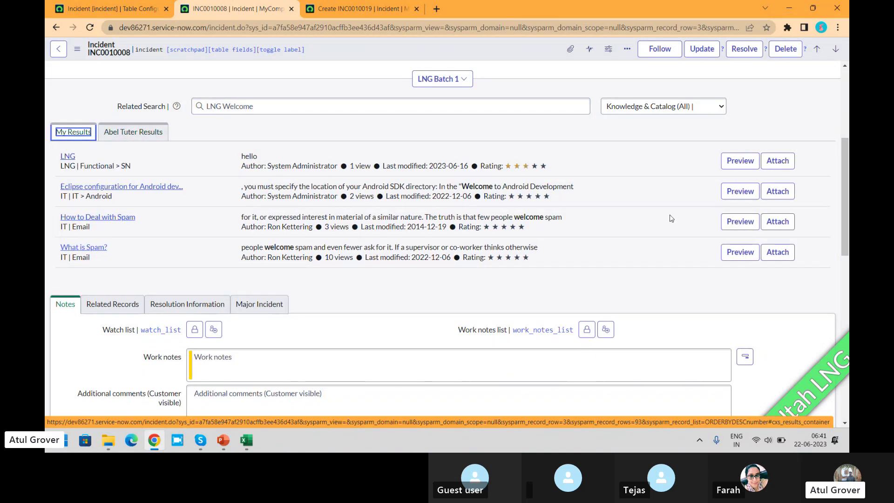
# Step: Attach the Eclipse configuration for Android development article to the incident's additional comments and save the record
pyautogui.click(786, 195)
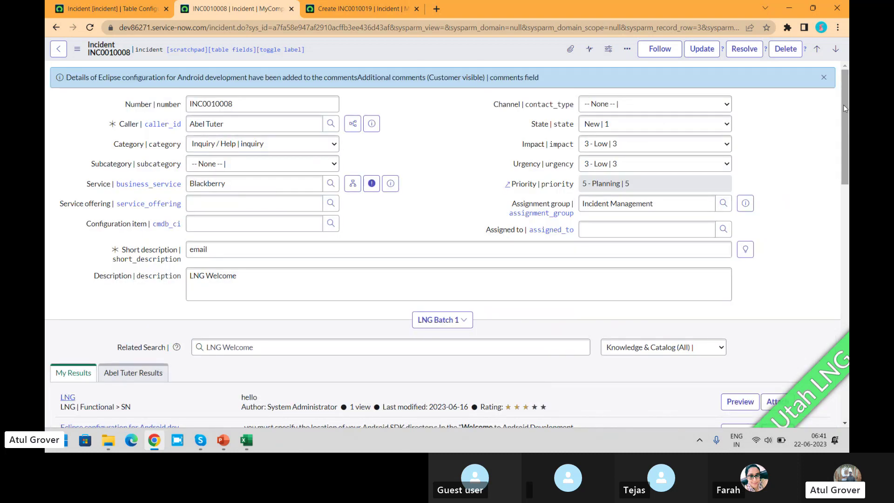
pyautogui.moveTo(843, 104); pyautogui.dragTo(844, 229)
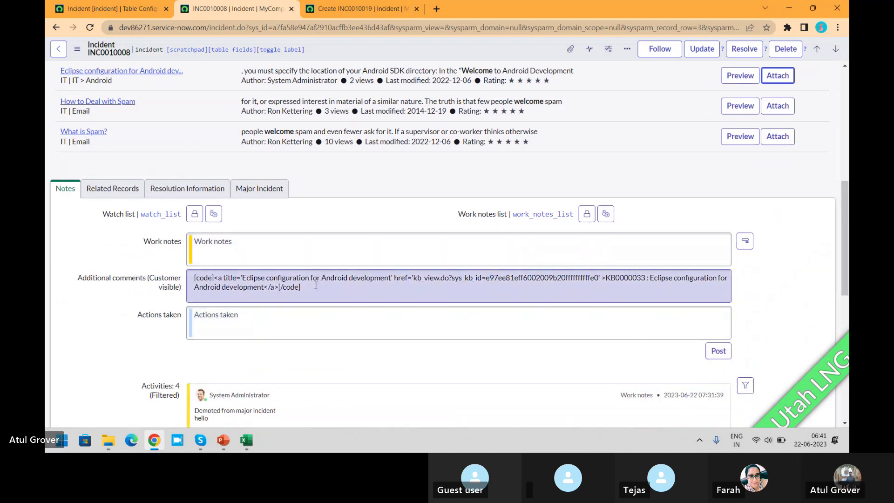
pyautogui.rightClick(456, 47)
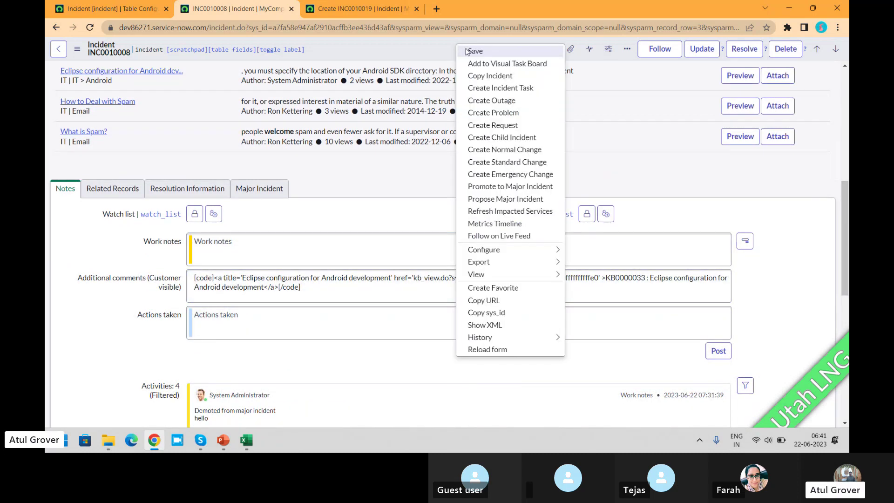
pyautogui.click(467, 51)
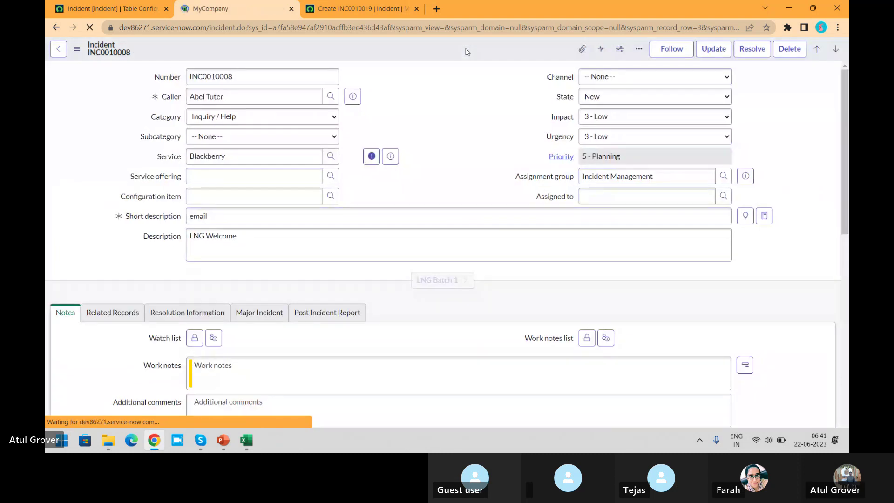
# Step: Examine the incident's activity log for the attached knowledge article and check the form fields
pyautogui.moveTo(847, 90); pyautogui.dragTo(845, 205)
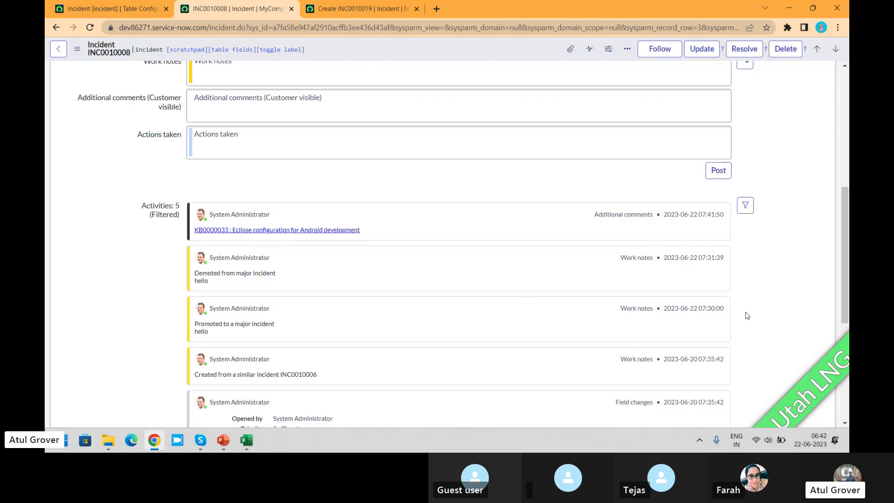
pyautogui.moveTo(847, 278); pyautogui.dragTo(838, 161)
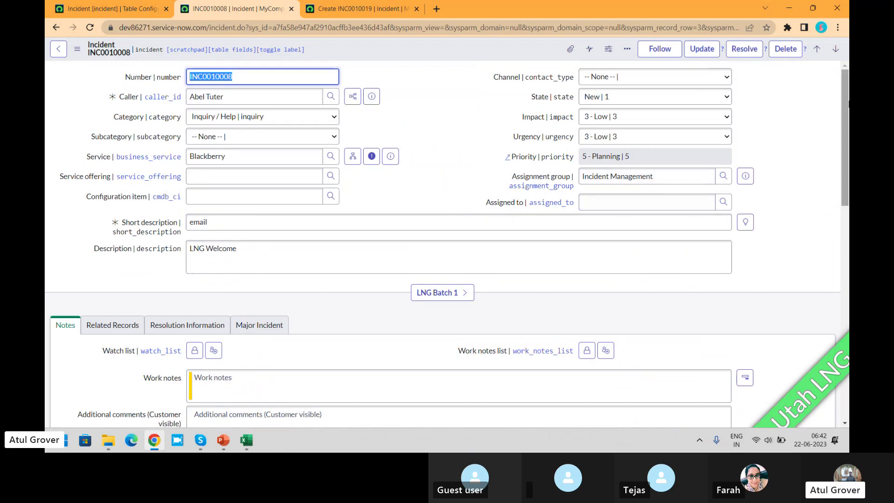
pyautogui.moveTo(845, 103); pyautogui.dragTo(846, 226)
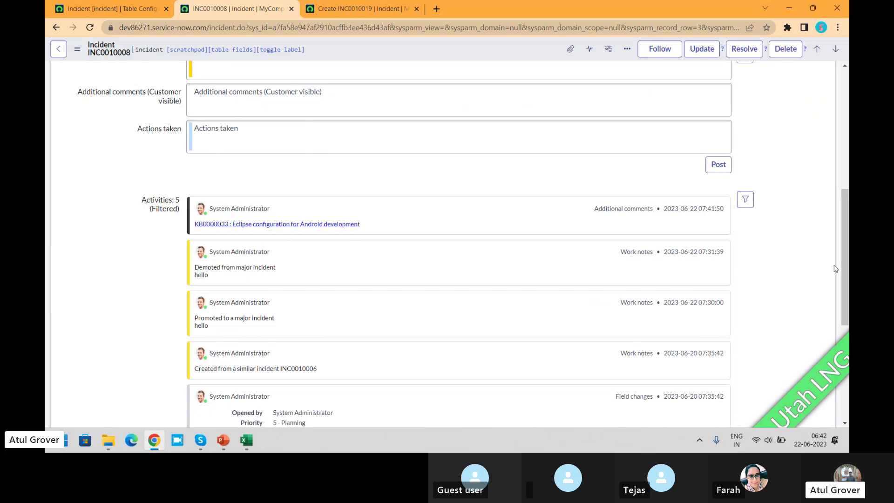
pyautogui.moveTo(846, 263); pyautogui.dragTo(846, 129)
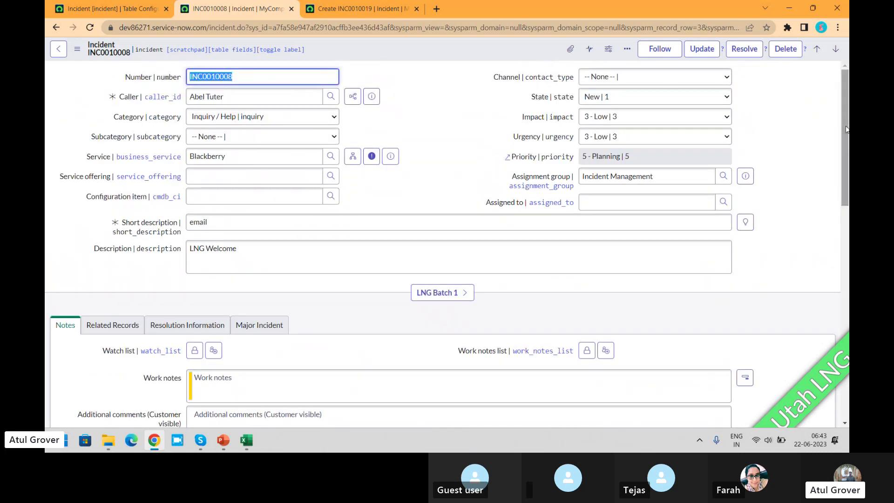
# Step: Set the incident's State to On Hold
pyautogui.click(715, 96)
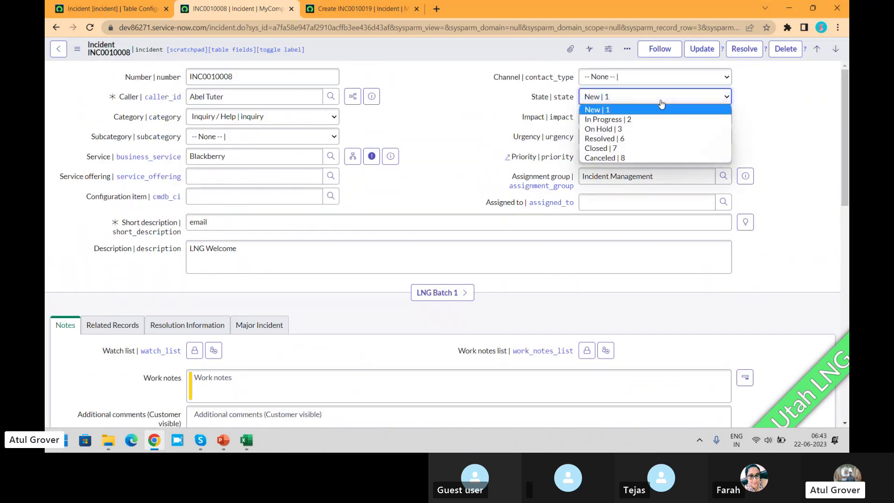
pyautogui.click(601, 132)
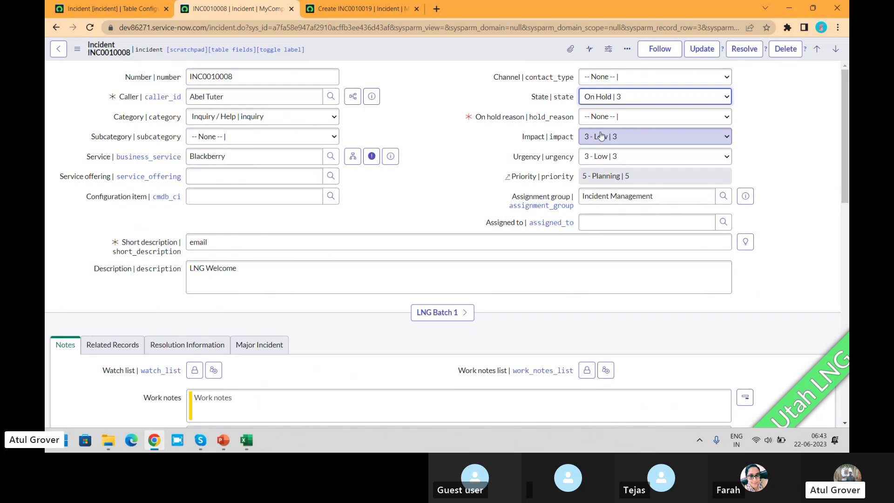
pyautogui.tripleClick(839, 90)
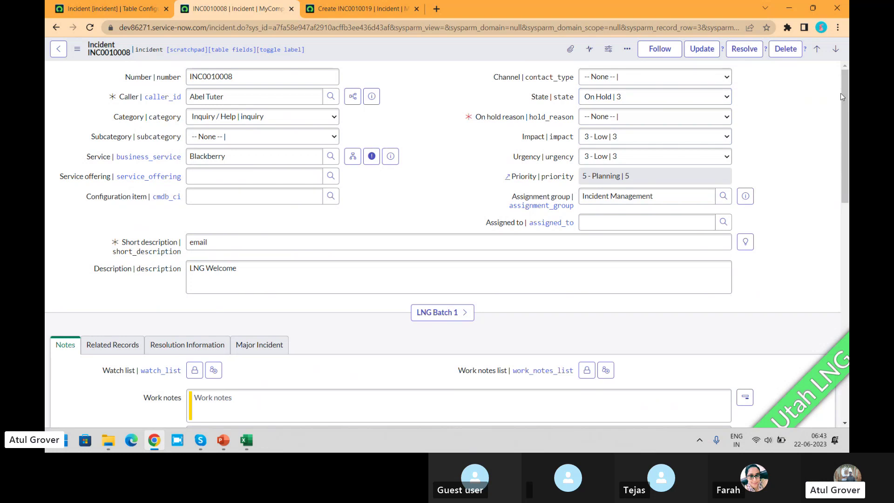
# Step: Review the incident's notes and activities, and expand the LNG Batch 1 related search section
pyautogui.moveTo(844, 107); pyautogui.dragTo(848, 214)
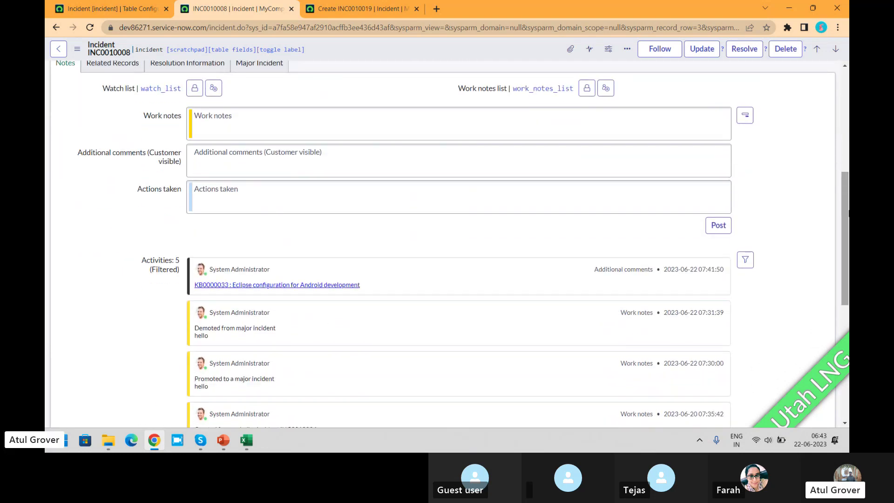
pyautogui.moveTo(844, 246); pyautogui.dragTo(842, 171)
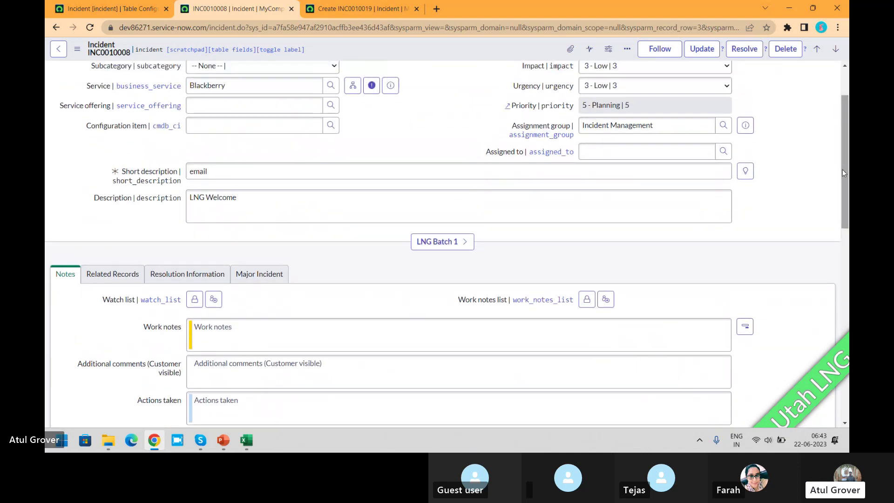
pyautogui.click(464, 242)
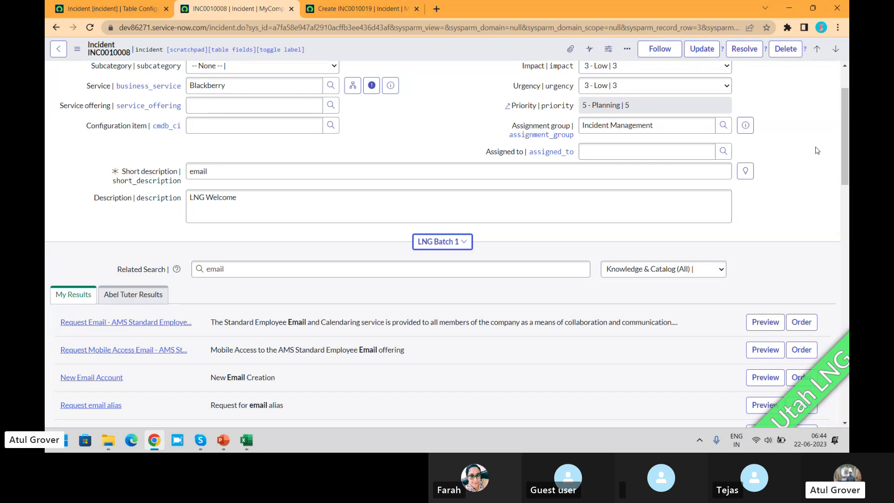
# Step: Switch to the ITSM_Master presentation in PowerPoint and review the incident state flow and incident process slides
pyautogui.hotkey('alt', 'Tab')
pyautogui.hotkey('alt', 'Tab')
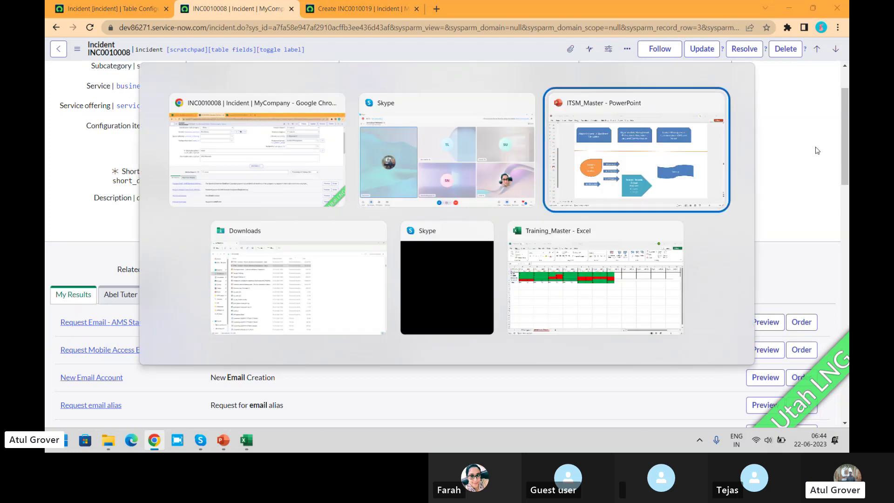
pyautogui.press('pageup')
pyautogui.press('pageup')
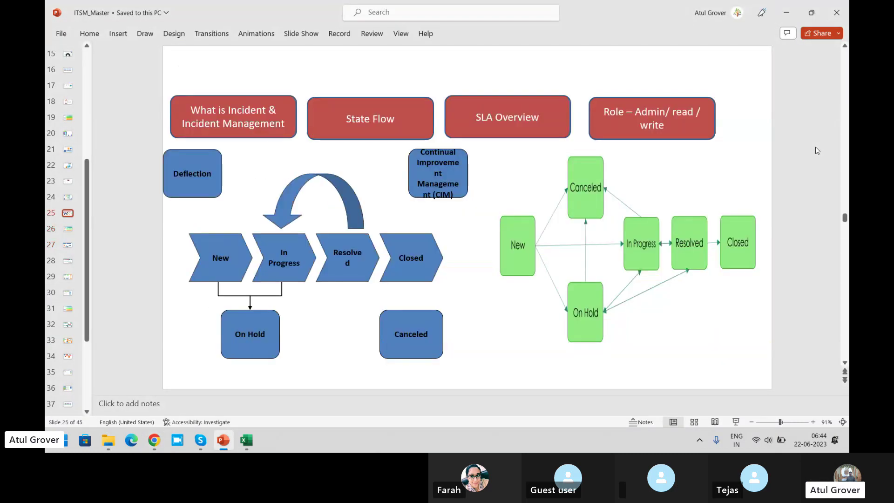
pyautogui.press('pageup')
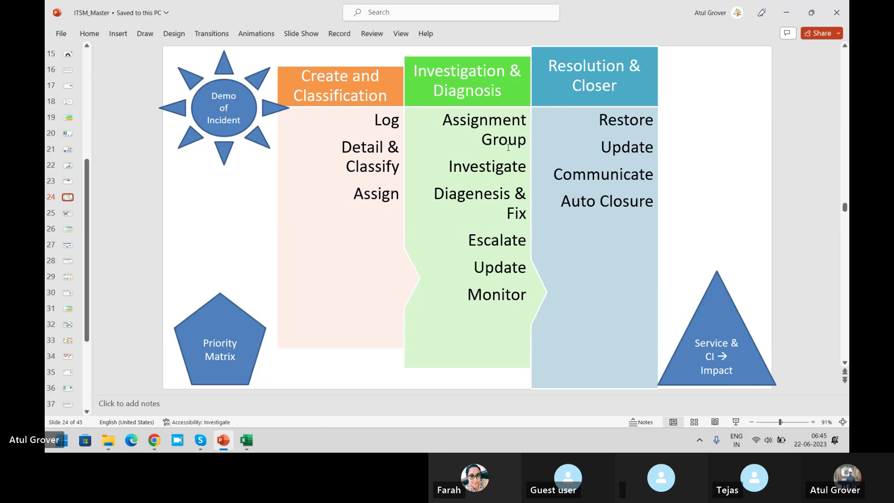
# Step: Switch back to incident INC0010008 in Chrome and point out its State and Assignment group fields
pyautogui.hotkey('alt', 'Tab')
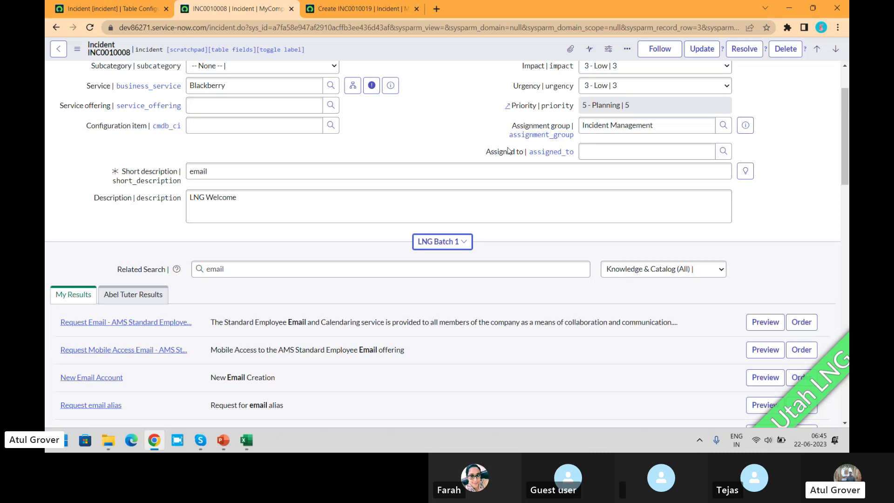
pyautogui.scroll(2, 592, 200)
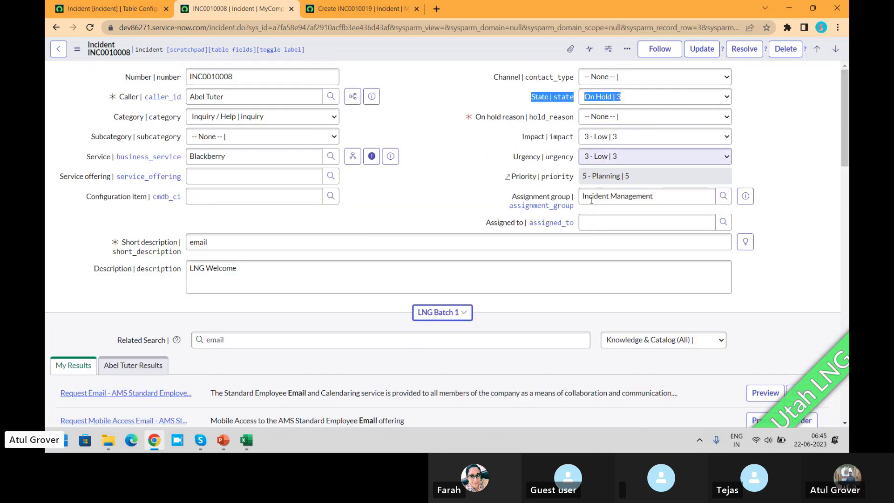
pyautogui.click(655, 202)
pyautogui.moveTo(655, 201); pyautogui.dragTo(542, 208)
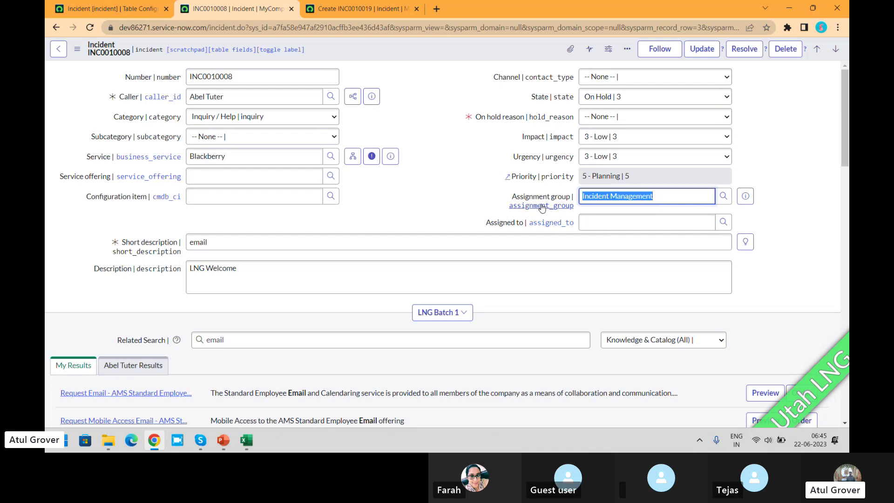
pyautogui.click(435, 204)
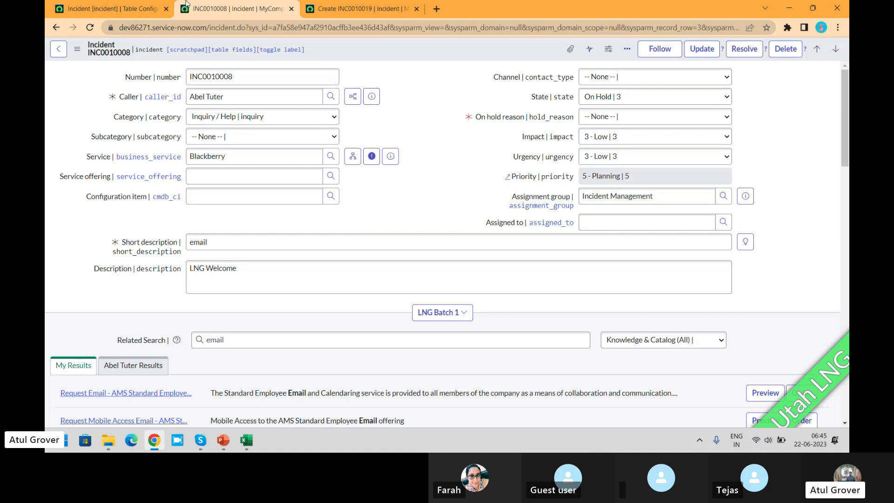
# Step: Search the application navigator for "assig" and open Assignment Lookup Rules under System Policy
pyautogui.click(130, 9)
pyautogui.click(154, 52)
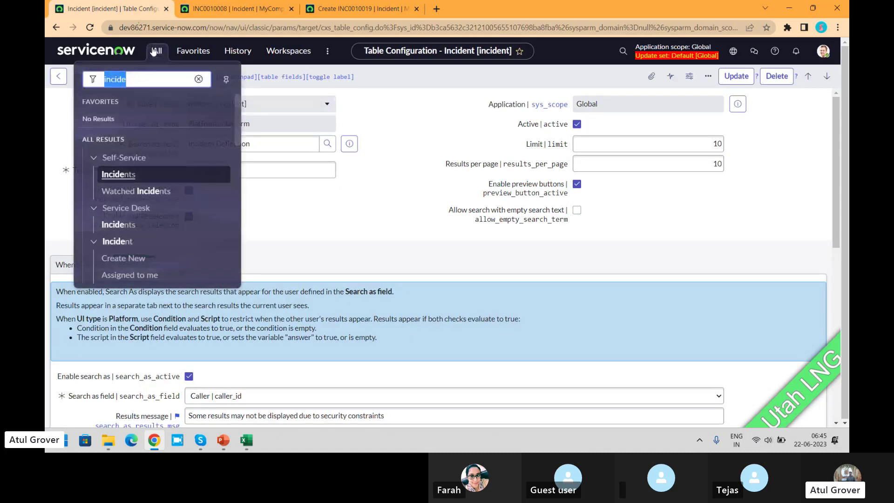
pyautogui.write('assig')
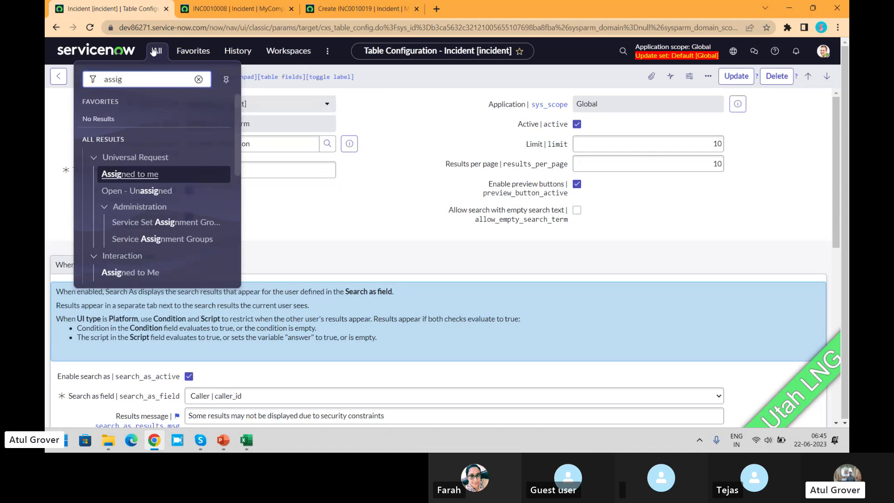
pyautogui.moveTo(239, 148); pyautogui.dragTo(233, 255)
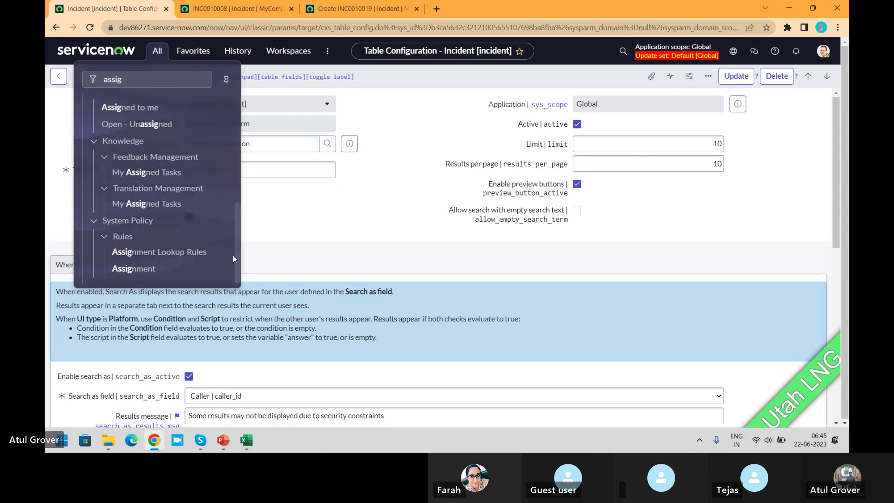
pyautogui.click(156, 256)
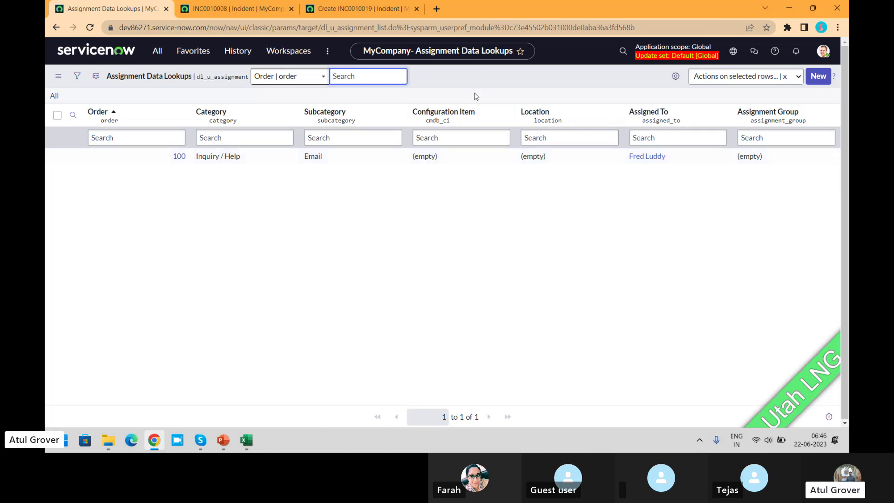
# Step: Open the Assignment rules list under System Policy from the application navigator
pyautogui.click(156, 59)
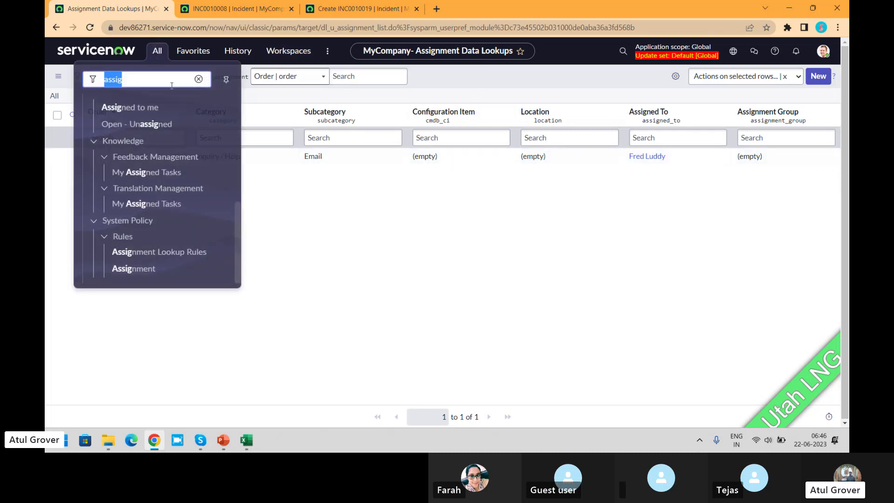
pyautogui.click(134, 269)
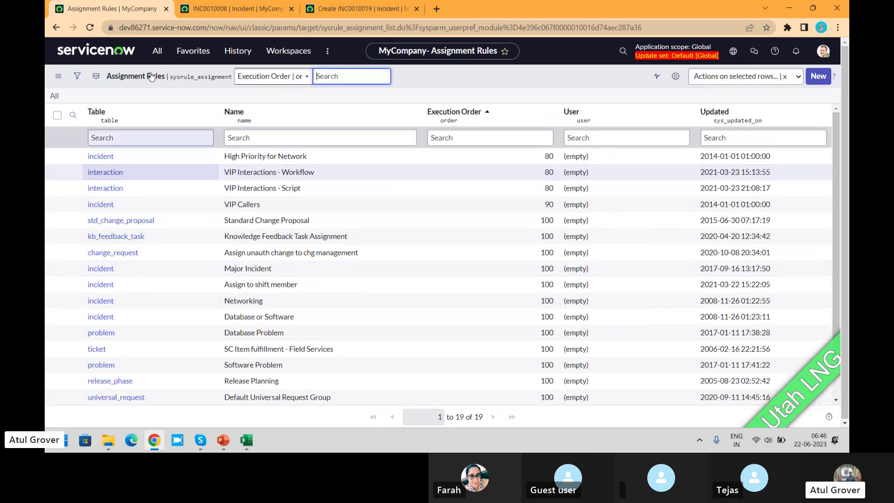
# Step: Search the application navigator for "rules" and view Assignment Lookup Rules and Data Lookup Definitions under System Policy
pyautogui.click(158, 50)
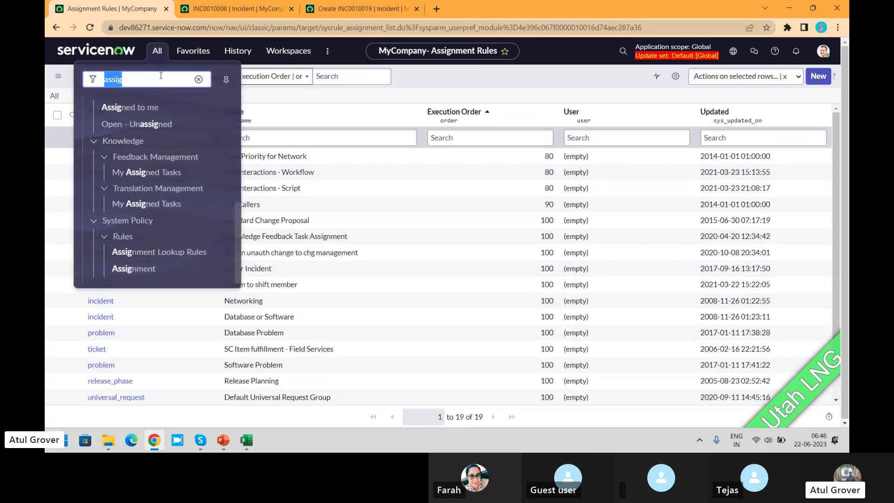
pyautogui.write('rules')
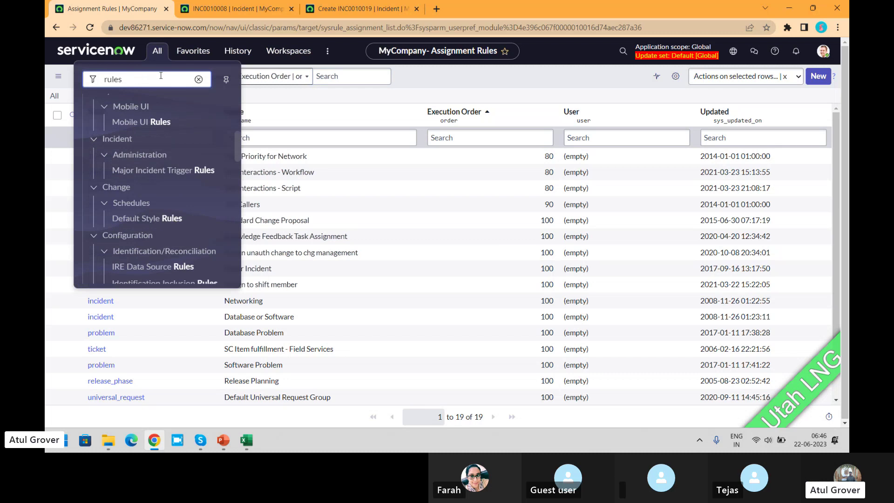
pyautogui.moveTo(236, 150); pyautogui.dragTo(231, 238)
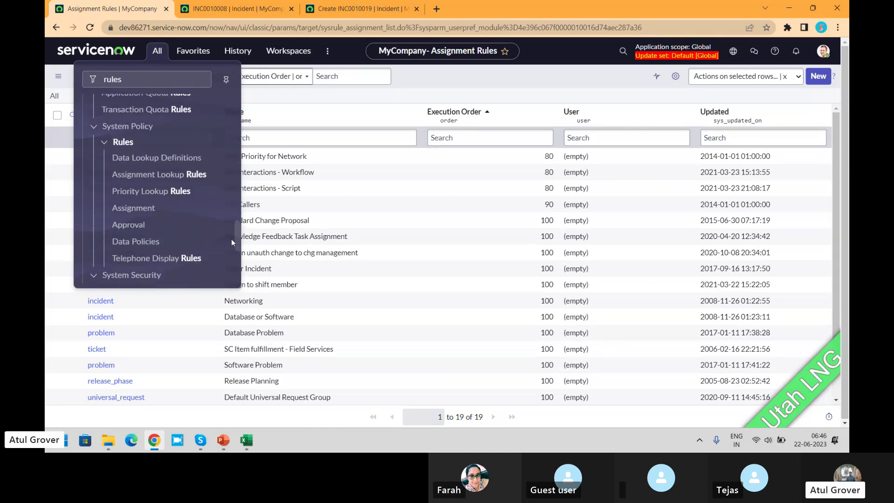
pyautogui.click(169, 180)
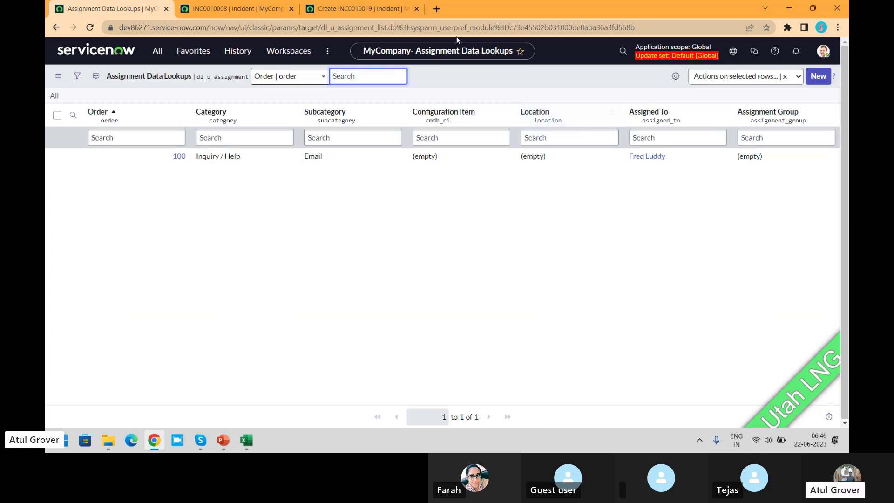
pyautogui.click(148, 58)
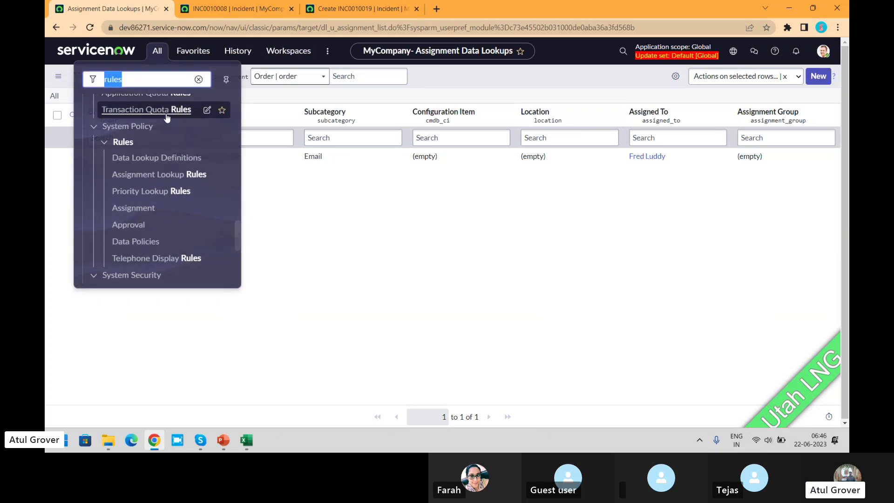
pyautogui.click(146, 159)
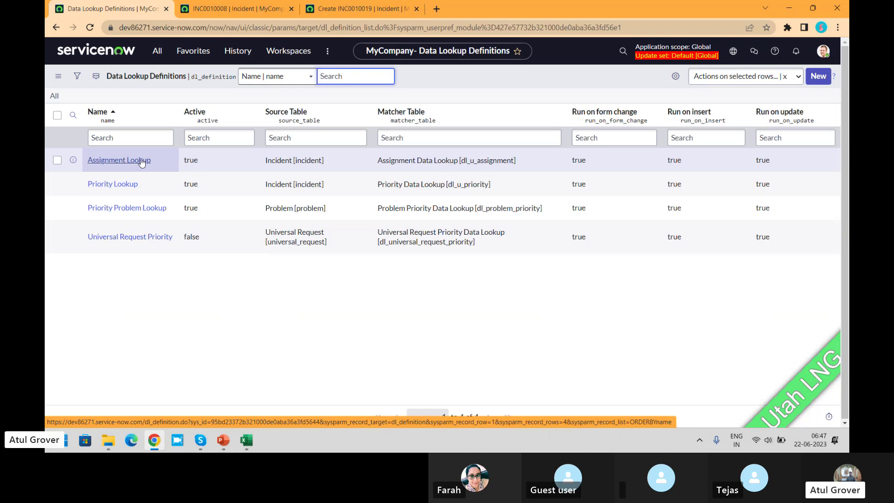
# Step: Return to incident INC0010008, set Assigned to to Incident Manager, and bring up the form's record options
pyautogui.click(247, 9)
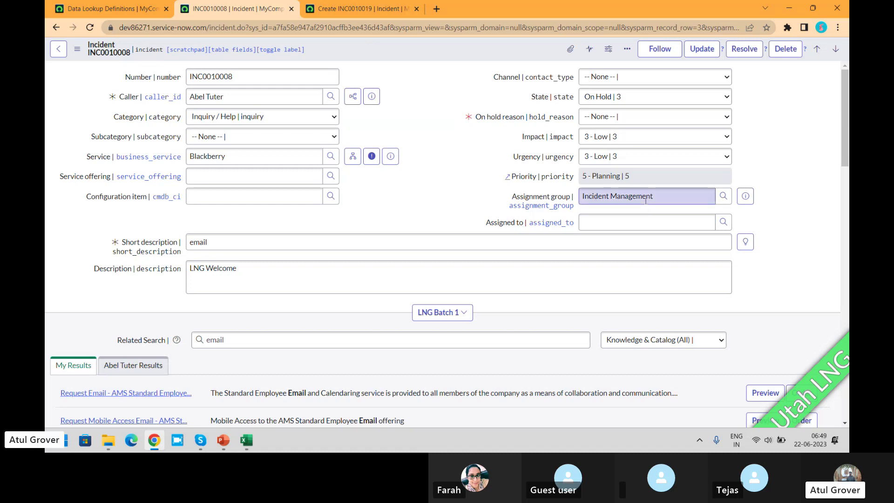
pyautogui.click(608, 227)
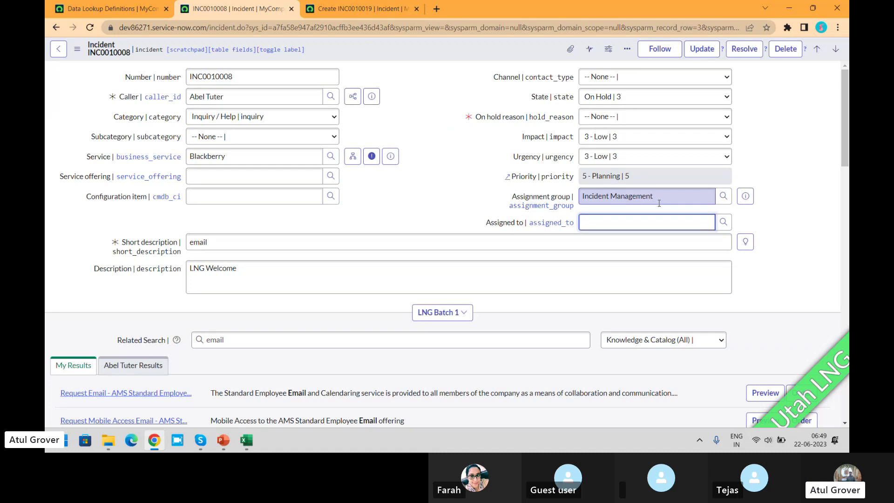
pyautogui.write('**')
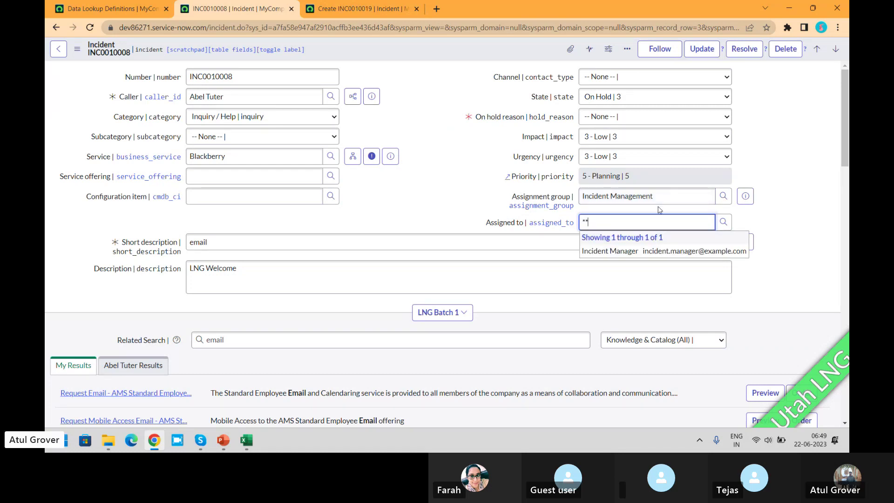
pyautogui.click(662, 255)
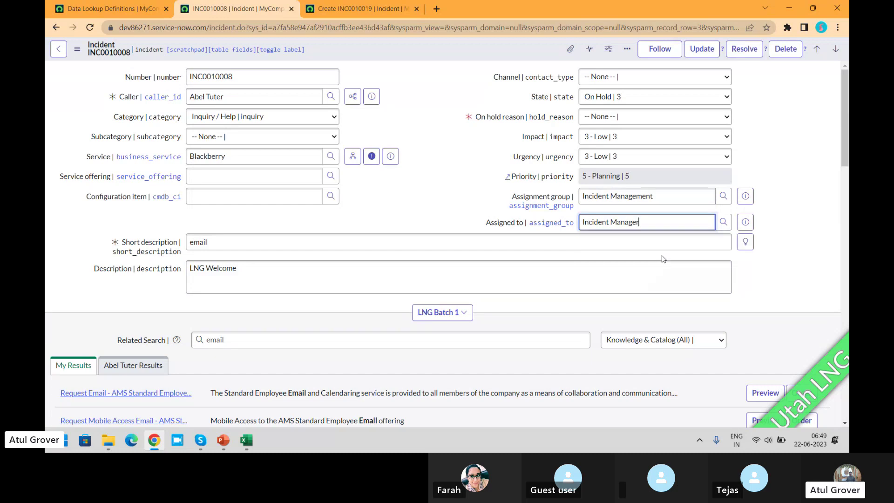
pyautogui.rightClick(437, 49)
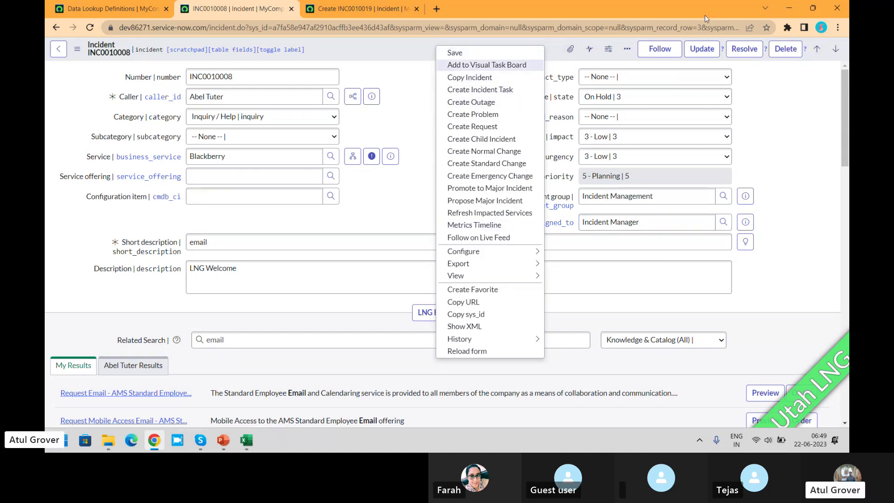
# Step: Search the application navigator for "inciden" and open the list of open incidents
pyautogui.click(131, 14)
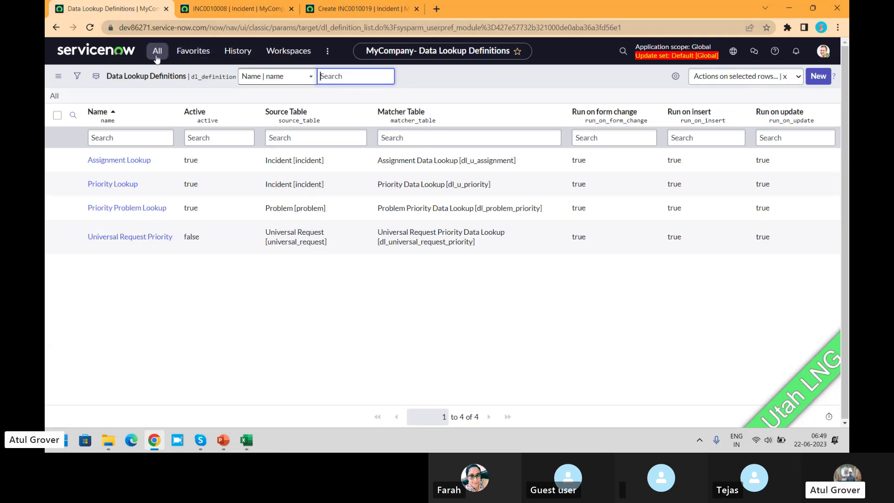
pyautogui.click(375, 12)
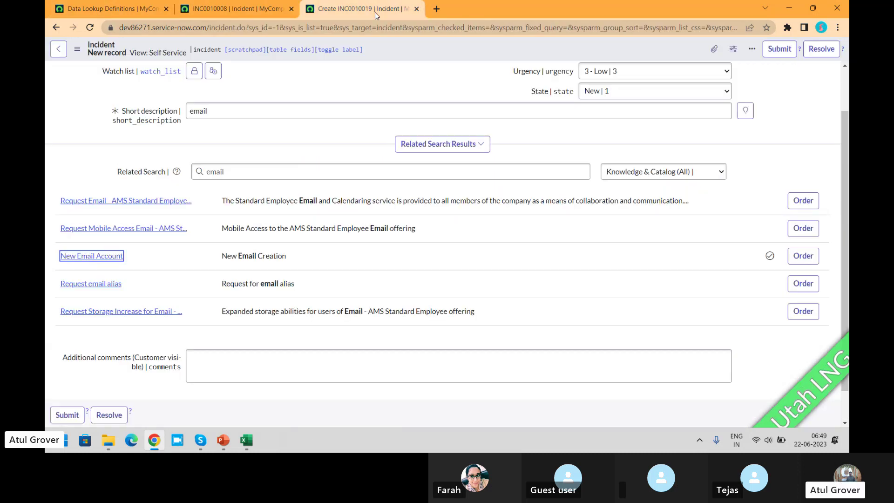
pyautogui.click(237, 12)
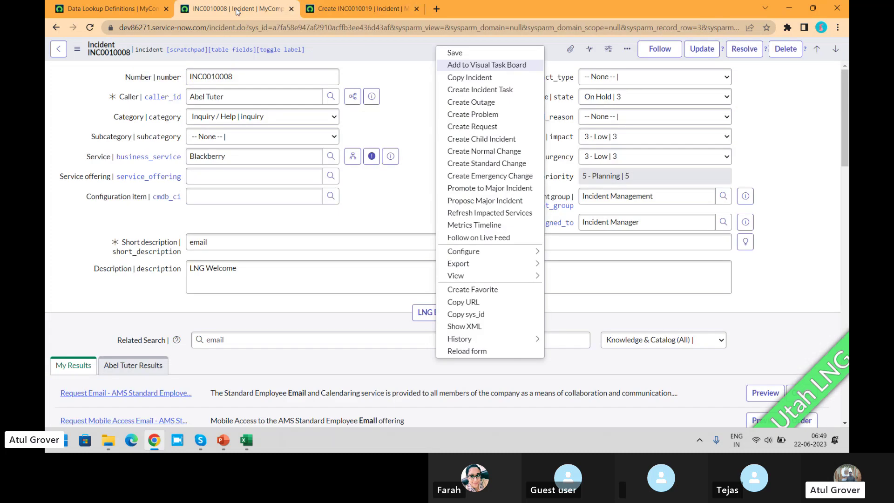
pyautogui.click(141, 12)
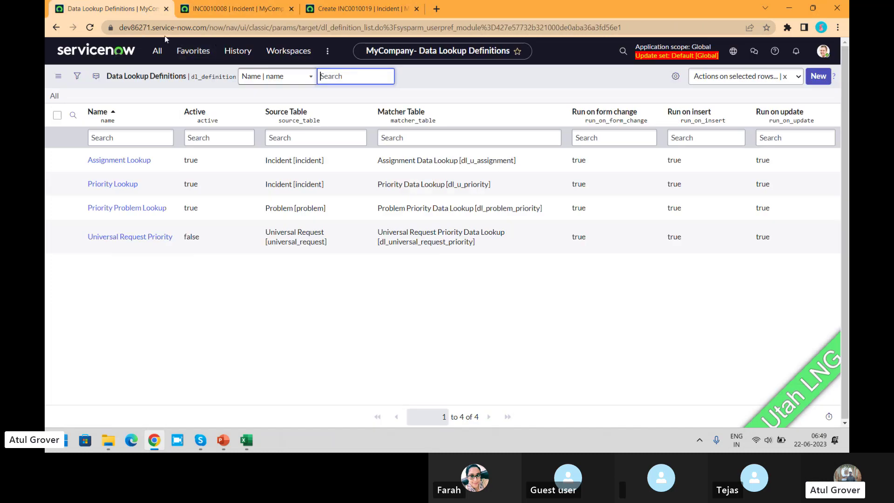
pyautogui.click(157, 51)
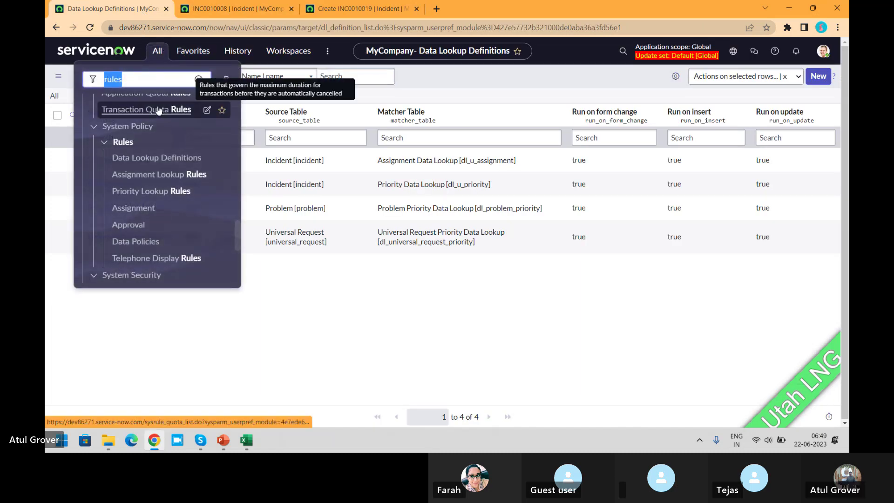
pyautogui.write('inciden')
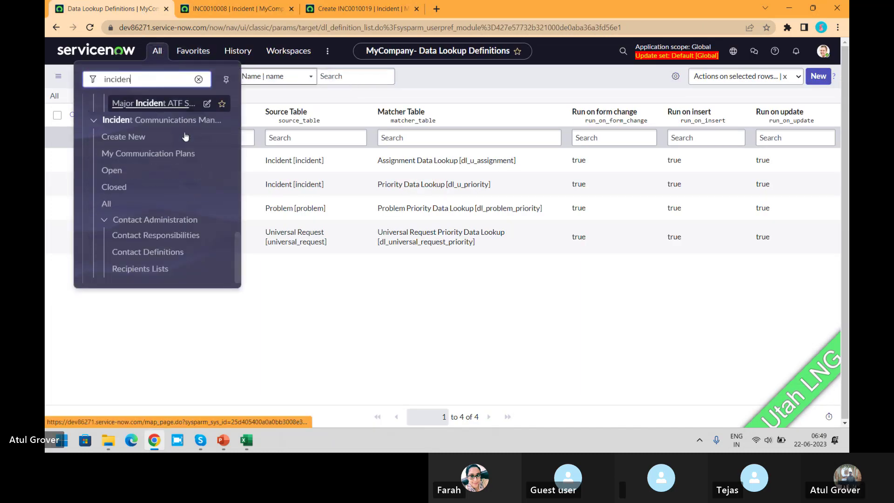
pyautogui.click(238, 251)
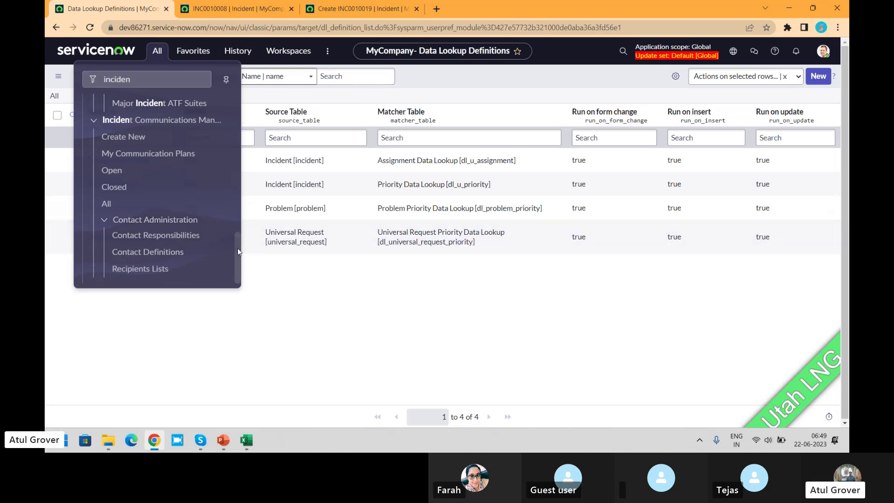
pyautogui.moveTo(238, 252); pyautogui.dragTo(241, 153)
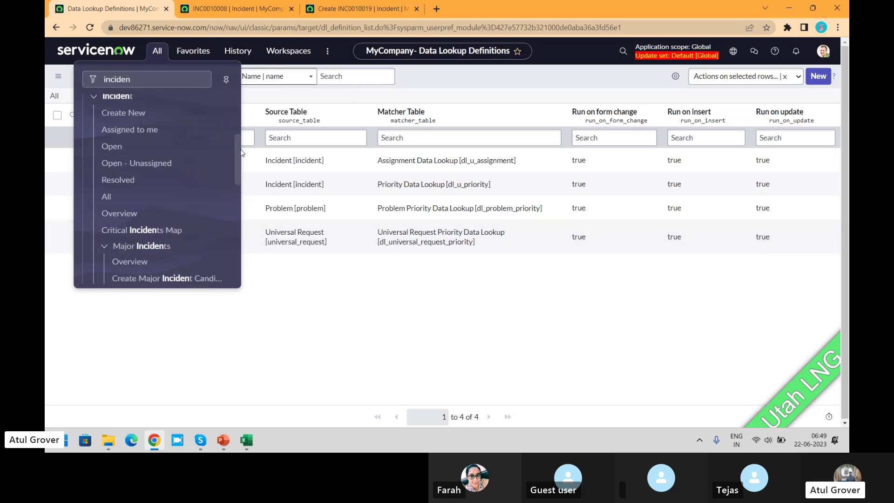
pyautogui.click(106, 160)
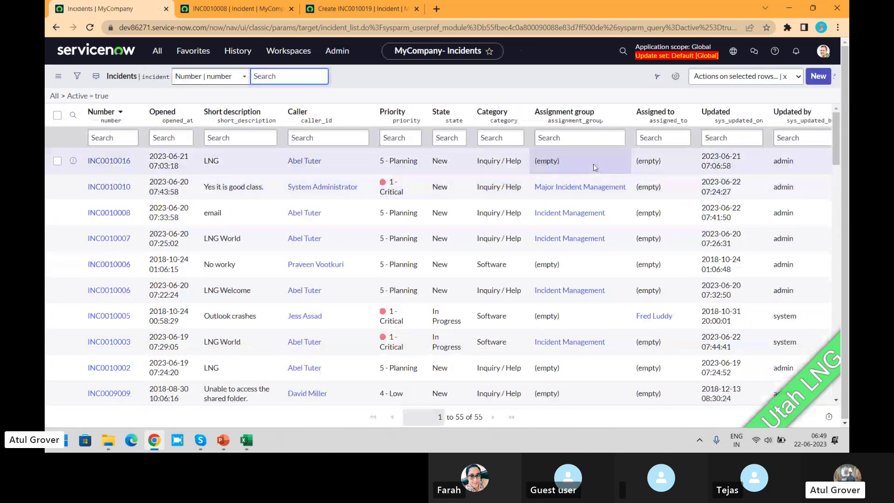
# Step: Show the row options for incident INC0010016, including Assign to me, and compare them with the options on the INC0010008 form
pyautogui.rightClick(593, 164)
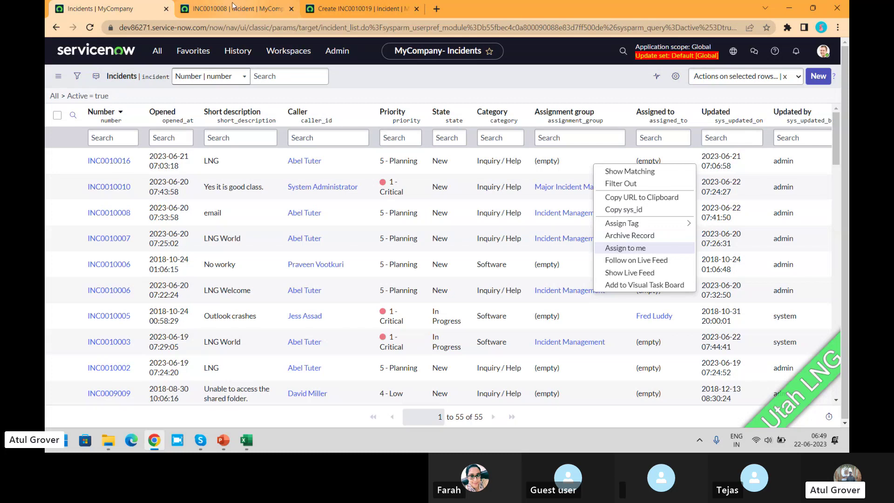
pyautogui.click(233, 9)
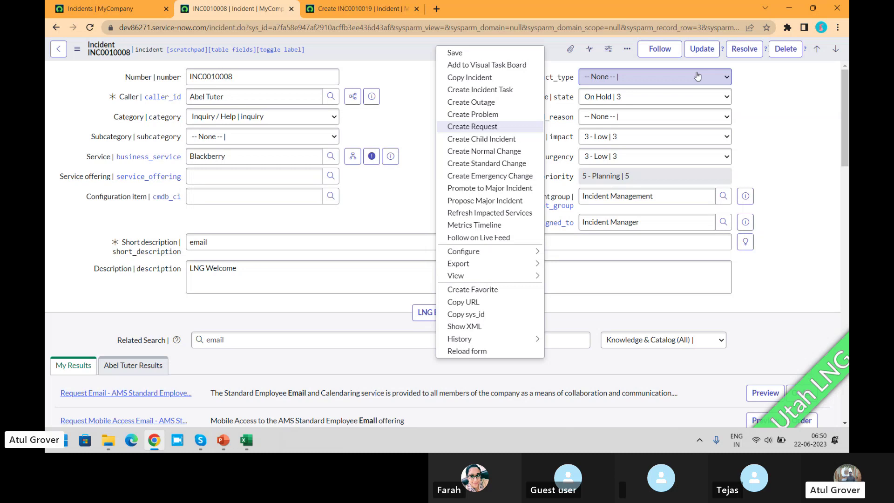
pyautogui.click(121, 9)
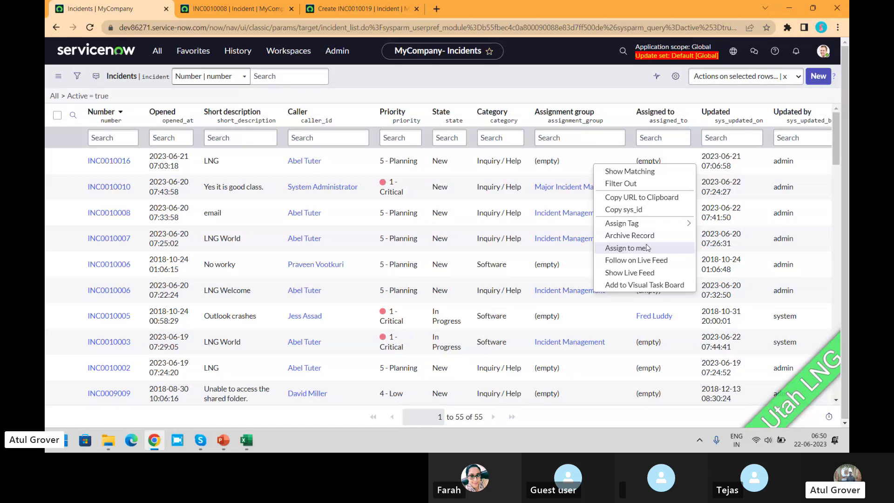
# Step: Switch to the ITSM_Master presentation in PowerPoint to review the incident process slide, and return to the incident list in Chrome
pyautogui.hotkey('alt', 'Tab')
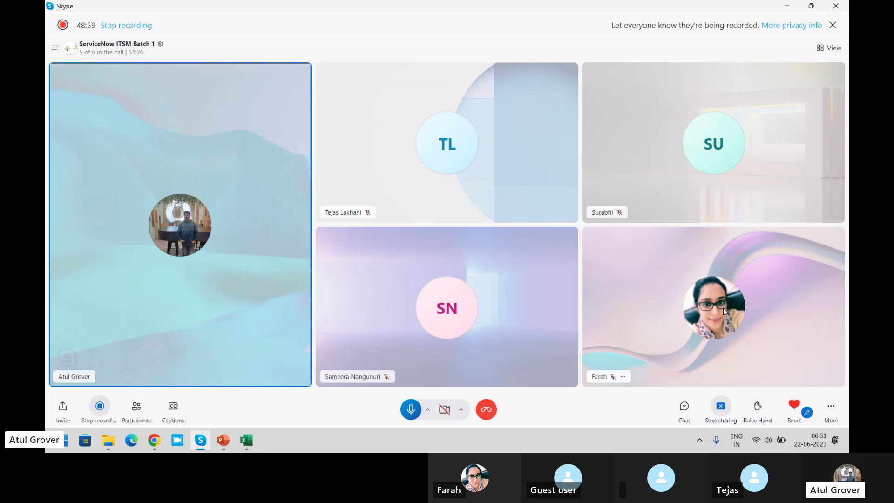
pyautogui.hotkey('alt', 'Tab')
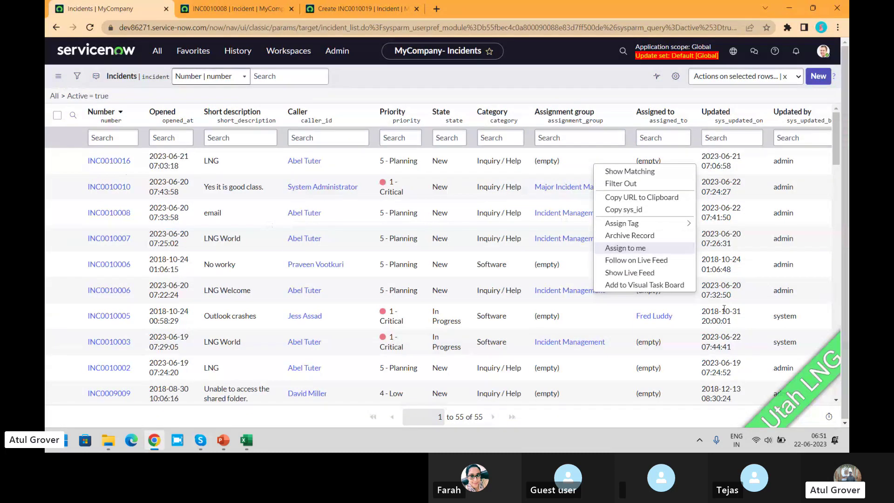
pyautogui.hotkey('alt', 'Tab')
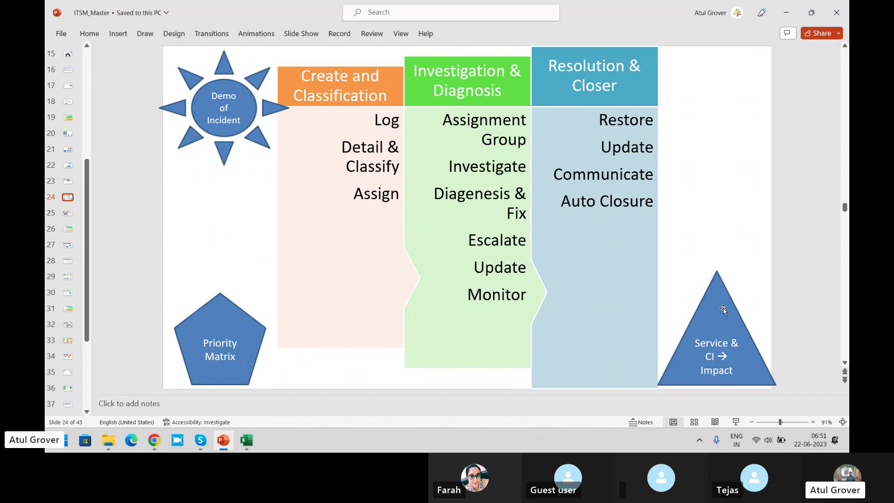
pyautogui.hotkey('alt', 'Tab')
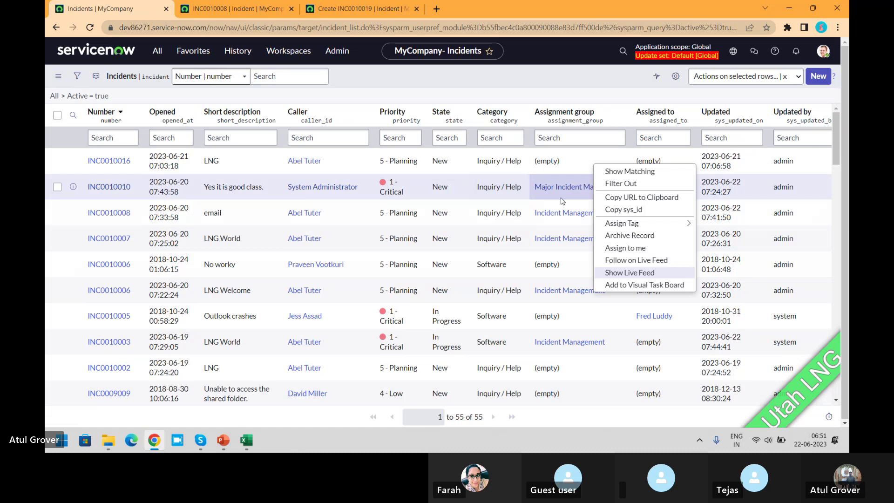
# Step: Try to assign incidents INC0010010 and INC0010008 to the signed-in user with Assign to me from the incident list
pyautogui.click(632, 82)
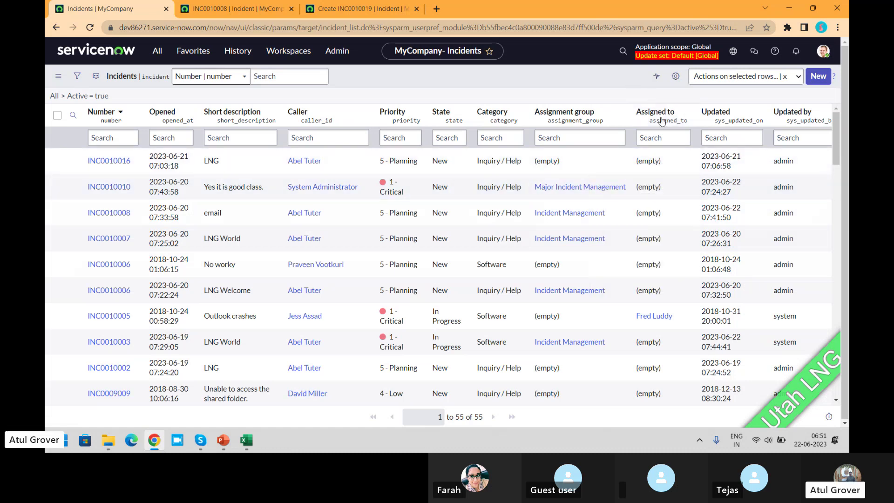
pyautogui.rightClick(667, 186)
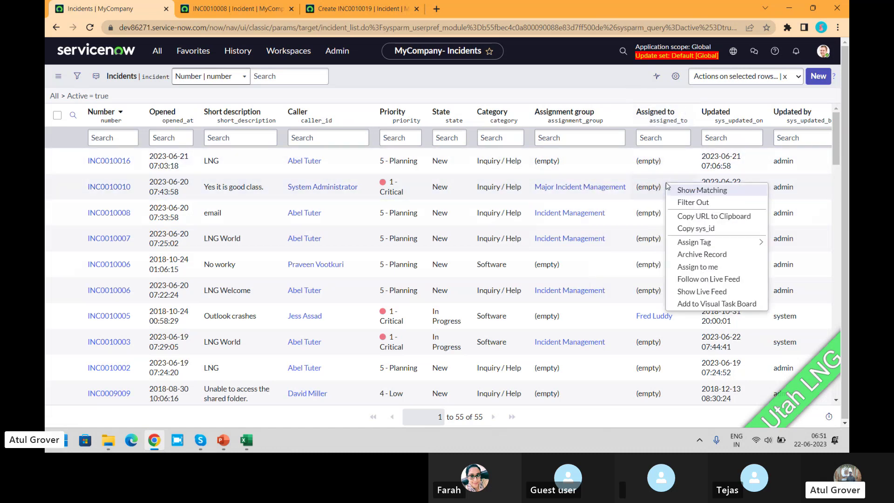
pyautogui.click(697, 268)
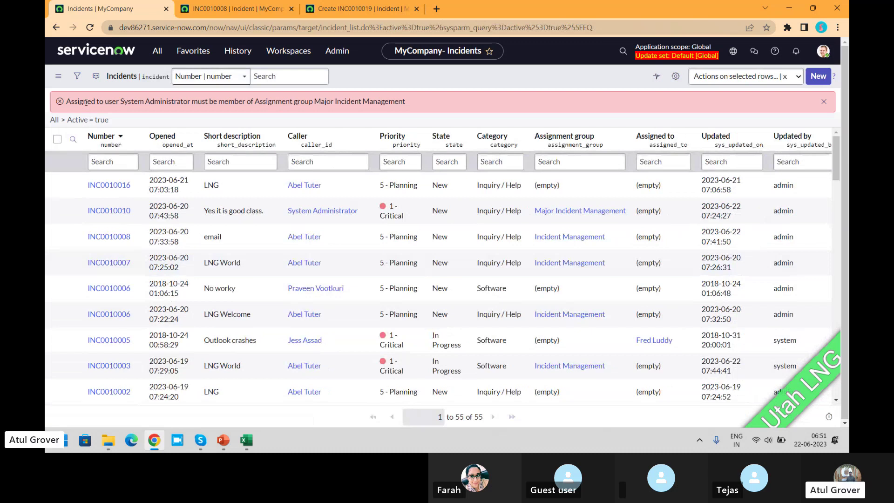
pyautogui.moveTo(84, 111); pyautogui.dragTo(429, 108)
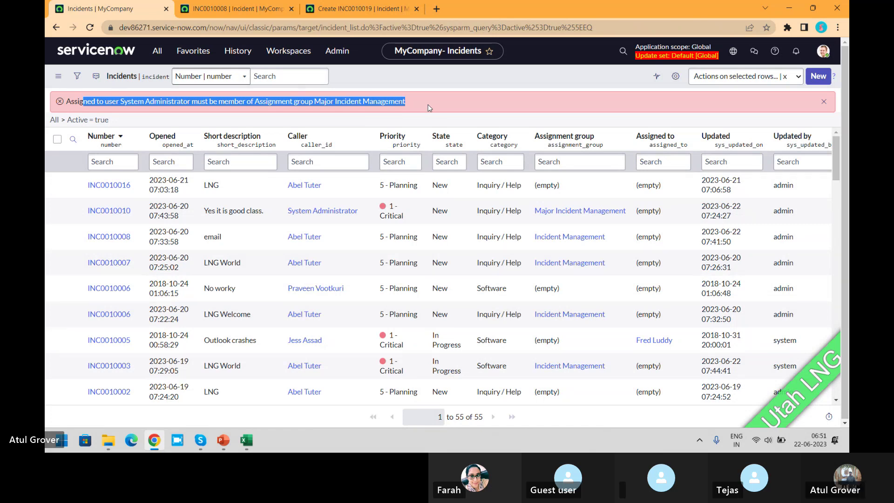
pyautogui.rightClick(669, 239)
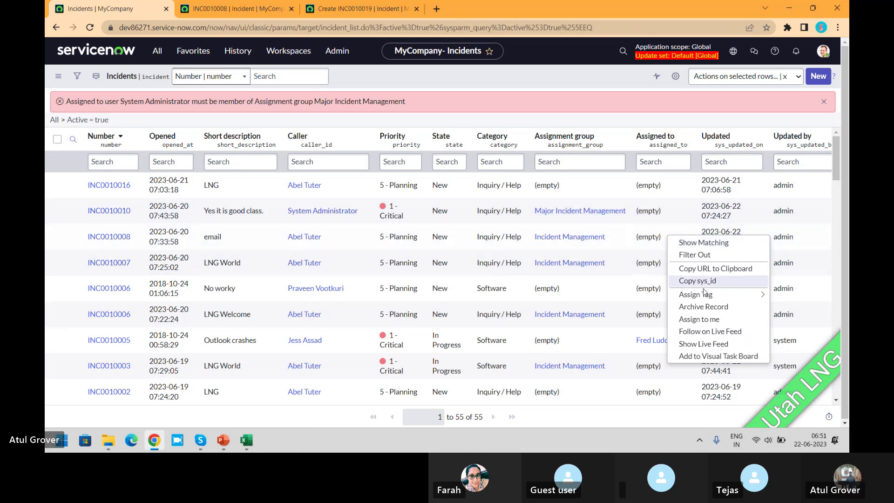
pyautogui.click(704, 323)
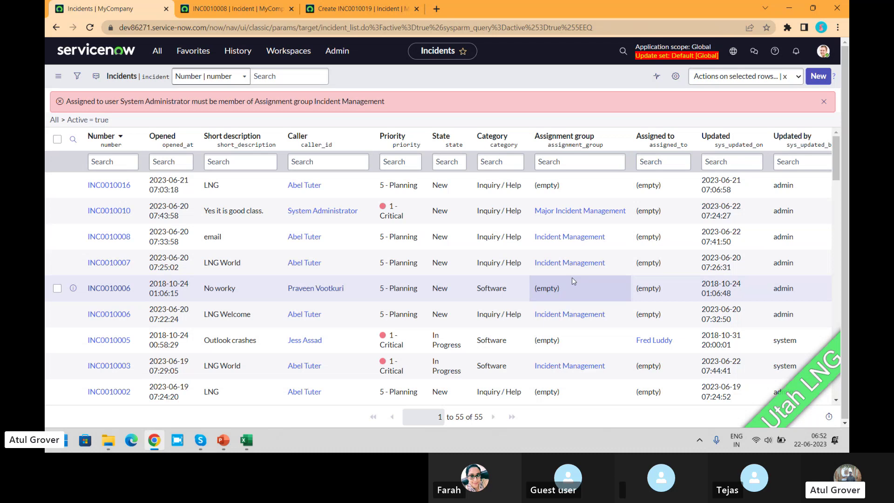
# Step: Return to the INC0010008 incident form and dismiss its open options menu
pyautogui.hotkey('alt', 'Tab')
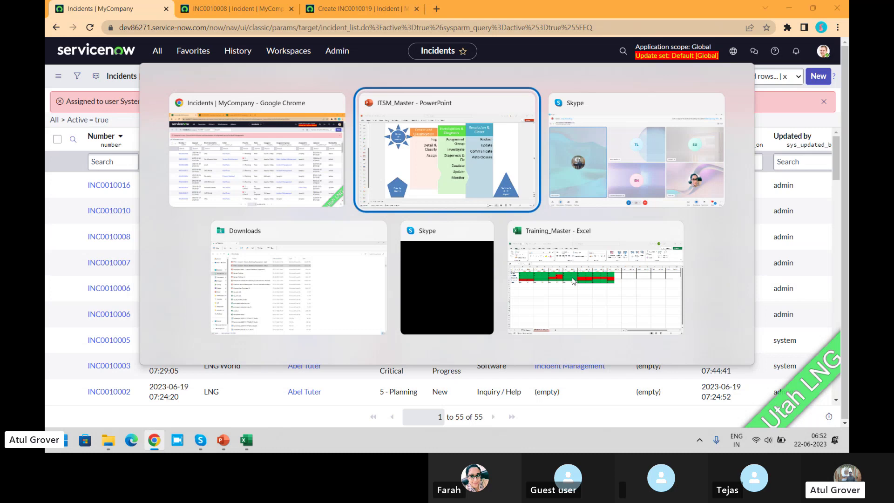
pyautogui.hotkey('alt', 'shift', 'Tab')
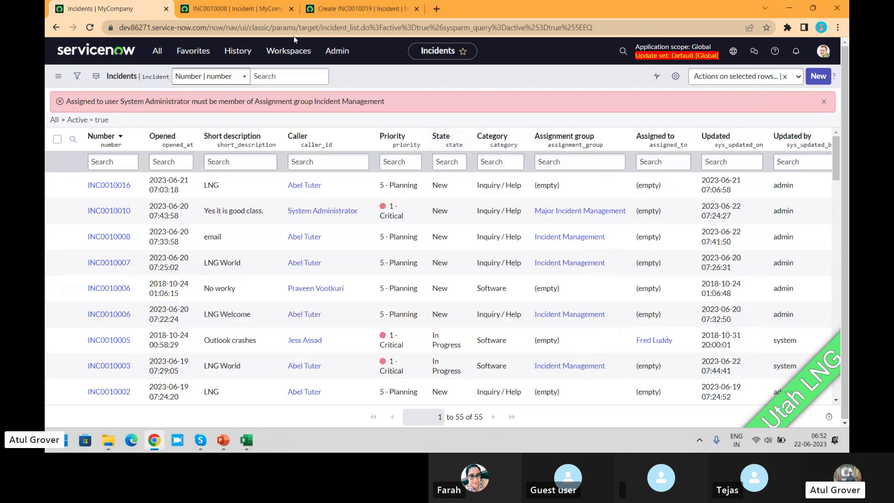
pyautogui.click(233, 10)
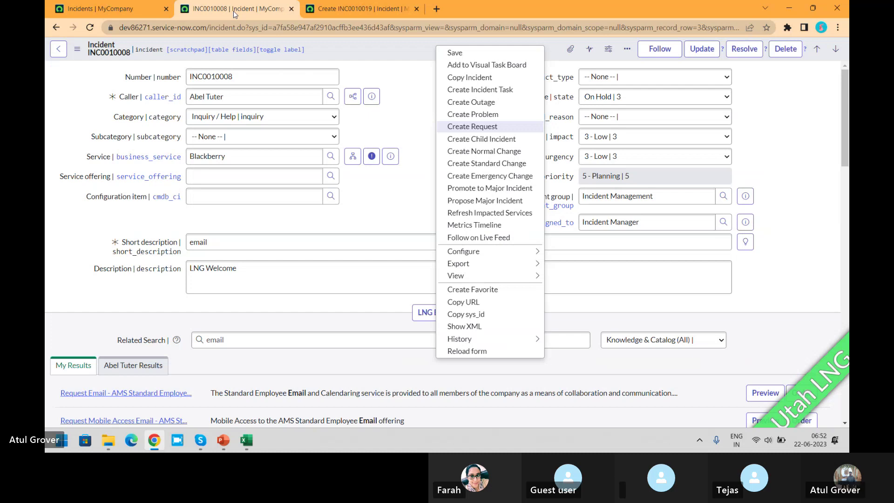
pyautogui.click(407, 103)
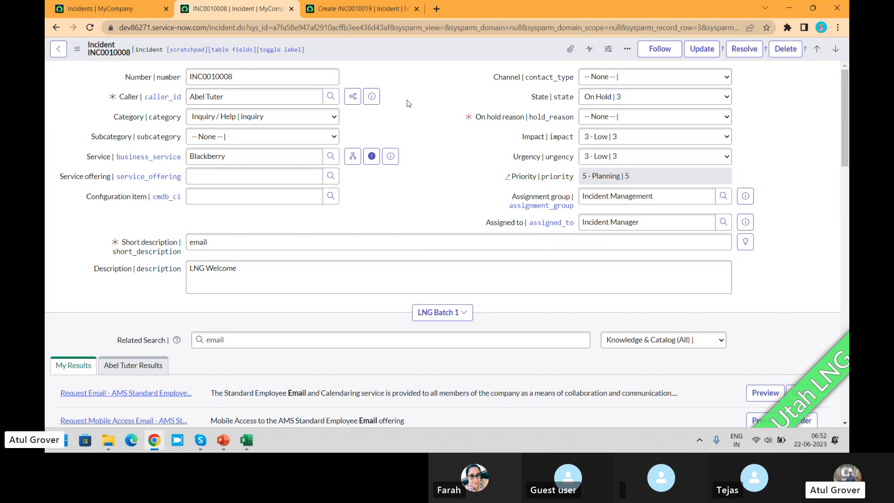
# Step: Set the incident's service offering to Voice America + International and its configuration item to a MacBook Air 13" computer
pyautogui.click(273, 196)
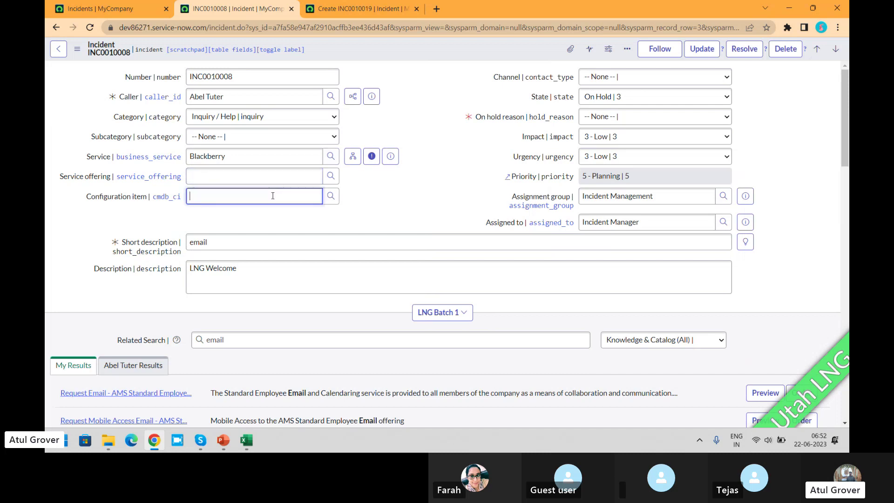
pyautogui.write('**')
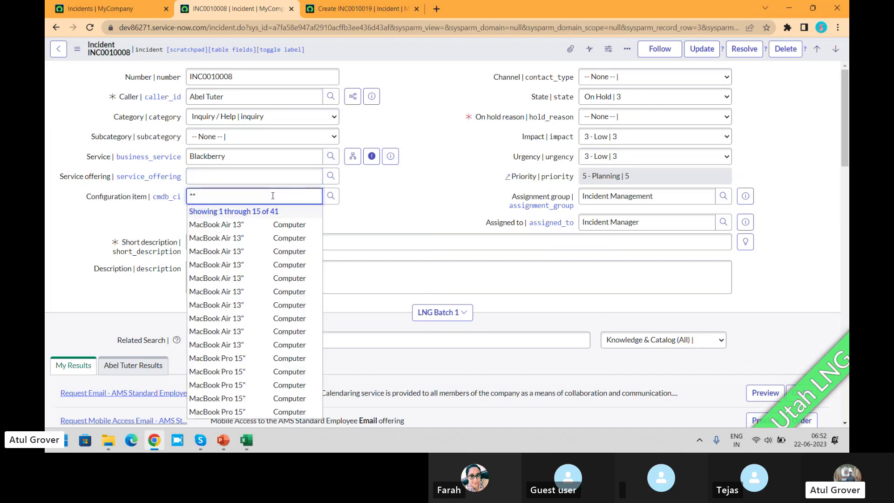
pyautogui.click(234, 177)
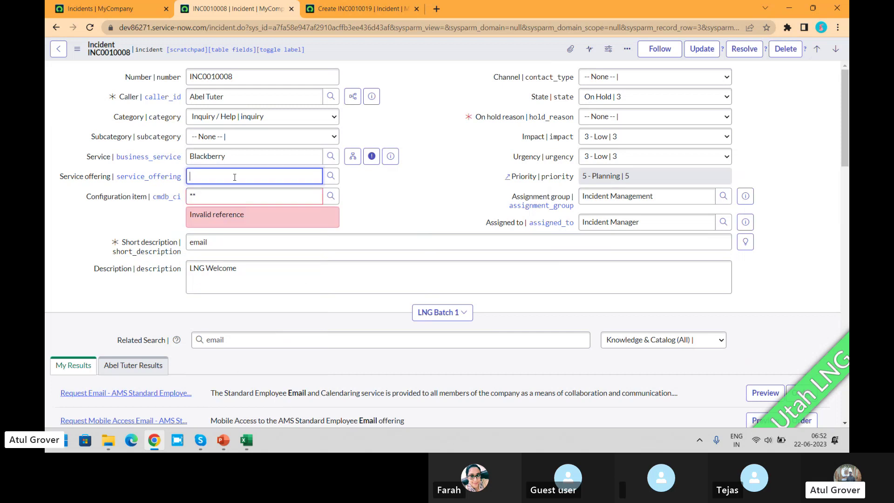
pyautogui.write('**')
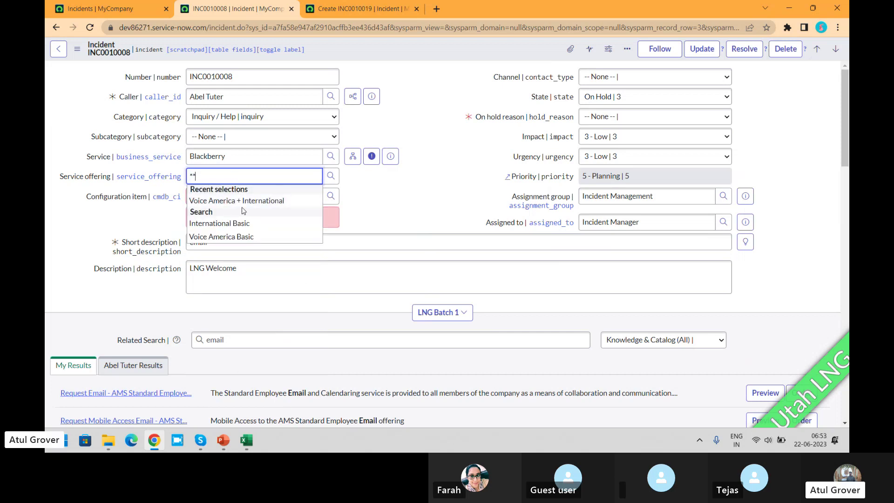
pyautogui.click(243, 200)
pyautogui.click(218, 198)
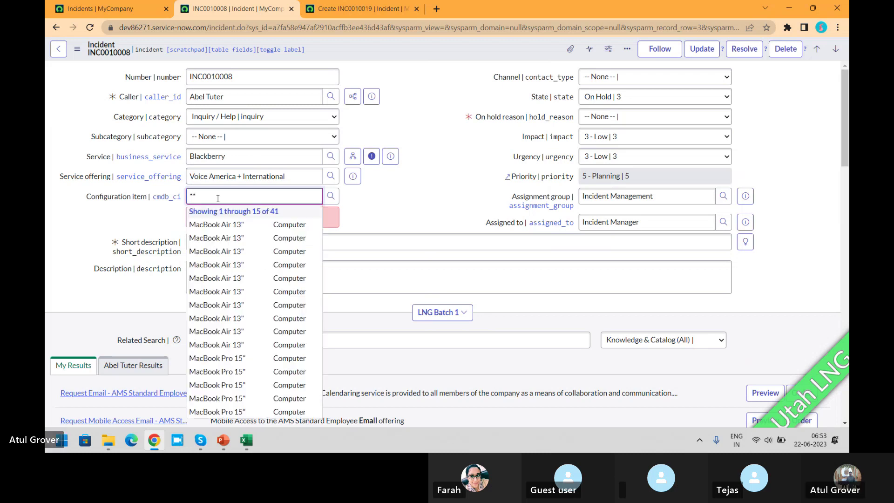
pyautogui.click(237, 254)
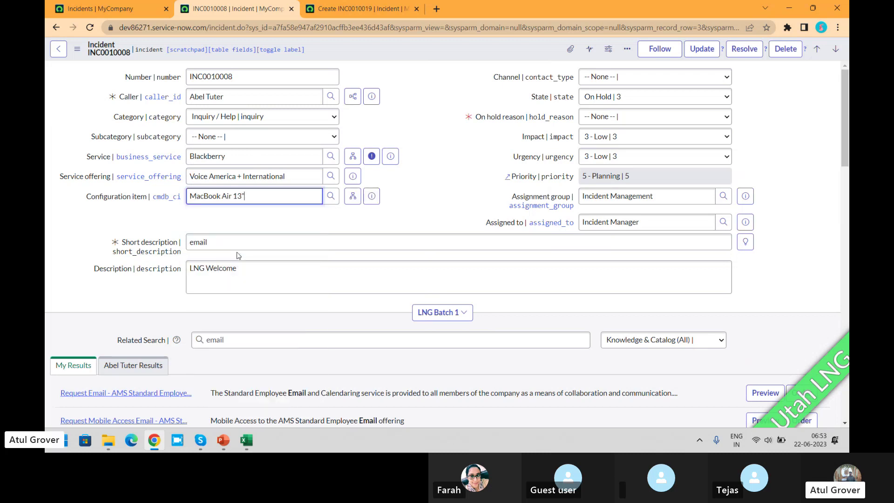
# Step: Preview the selected computer's details, try the configuration item searches **, *A and *V, and leave the field empty
pyautogui.click(372, 196)
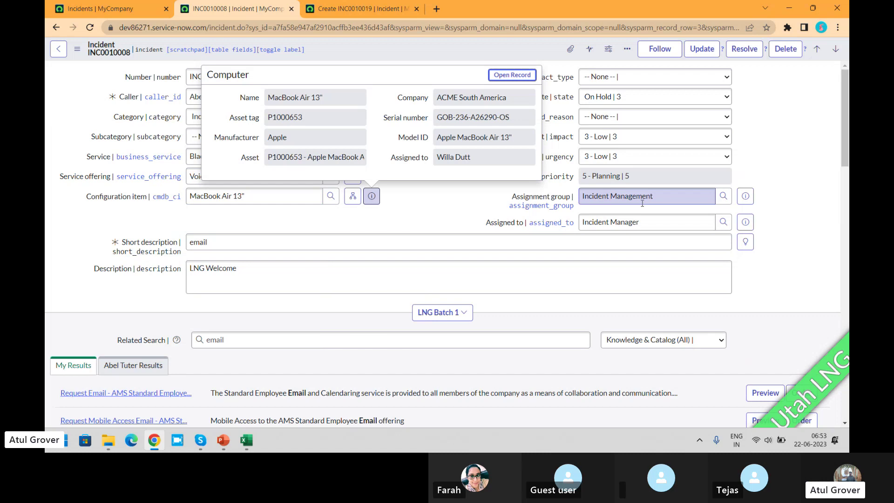
pyautogui.moveTo(249, 196); pyautogui.dragTo(150, 184)
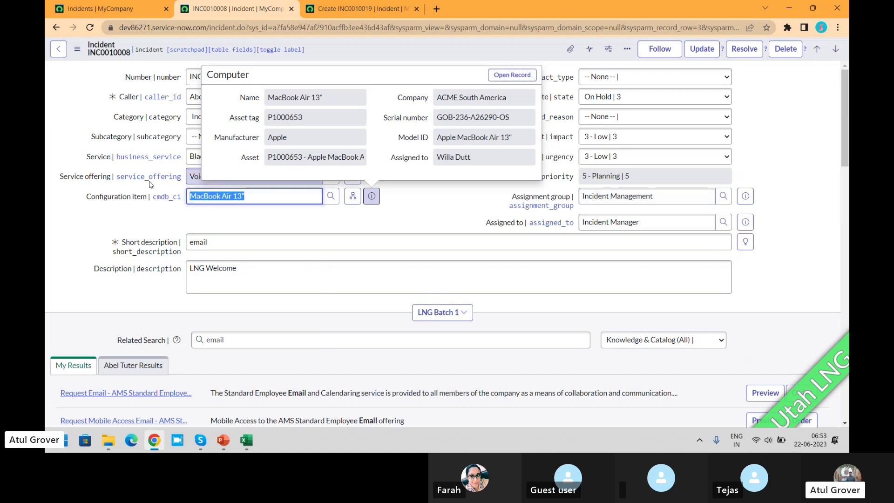
pyautogui.write('se')
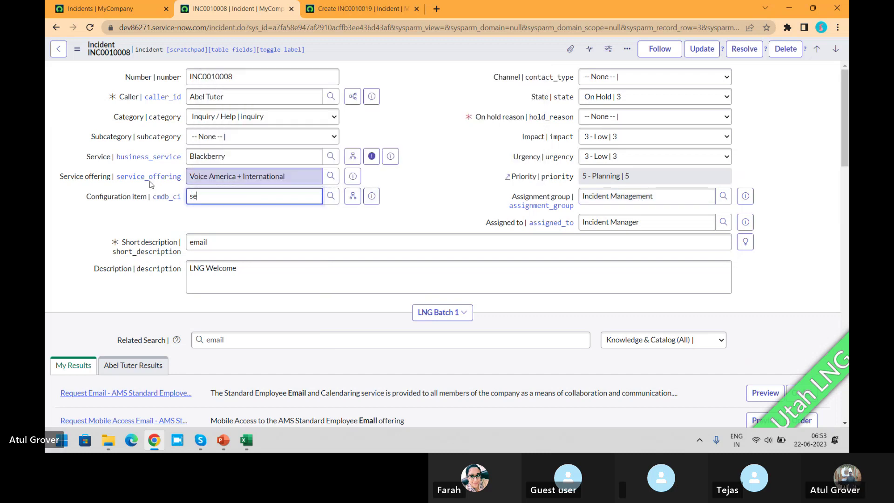
pyautogui.press('BackSpace')
pyautogui.write('*')
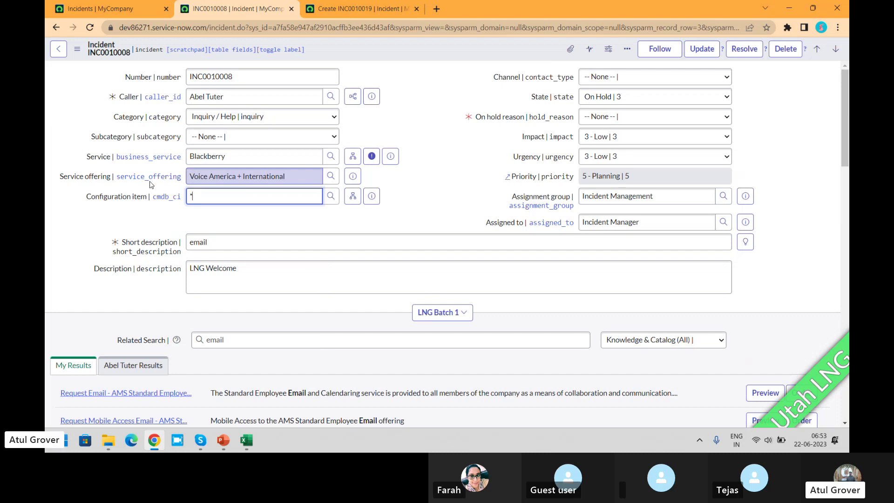
pyautogui.write('*')
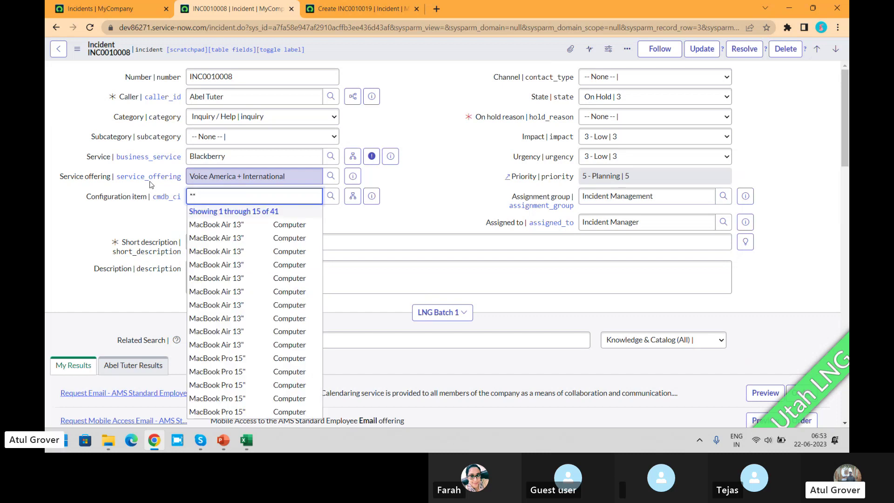
pyautogui.press('BackSpace')
pyautogui.write('M')
pyautogui.press('BackSpace')
pyautogui.write('A')
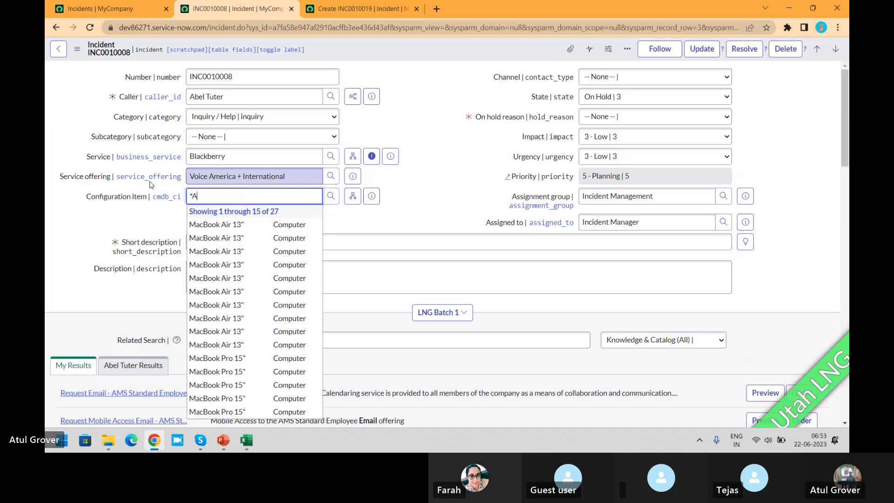
pyautogui.press('BackSpace')
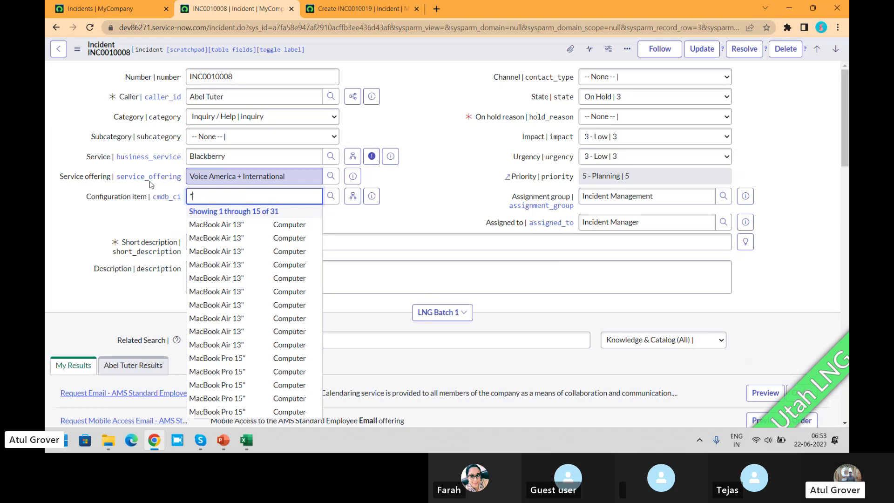
pyautogui.write('V')
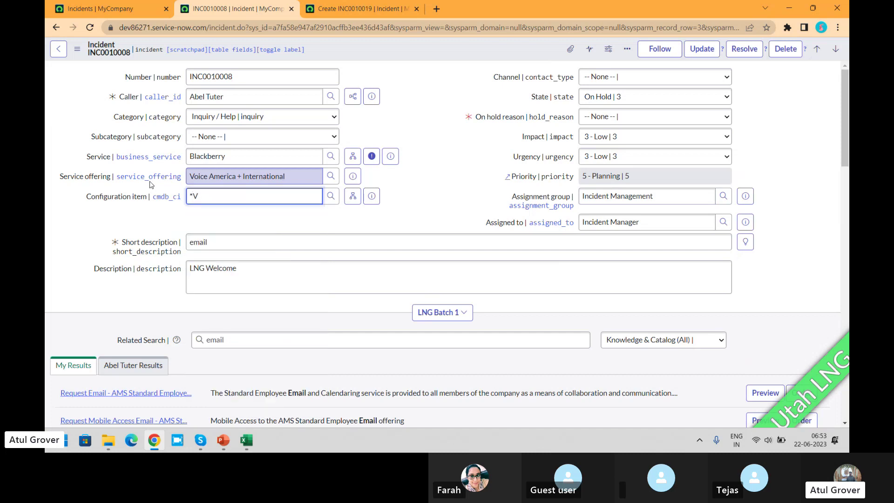
pyautogui.press('BackSpace')
pyautogui.press('BackSpace')
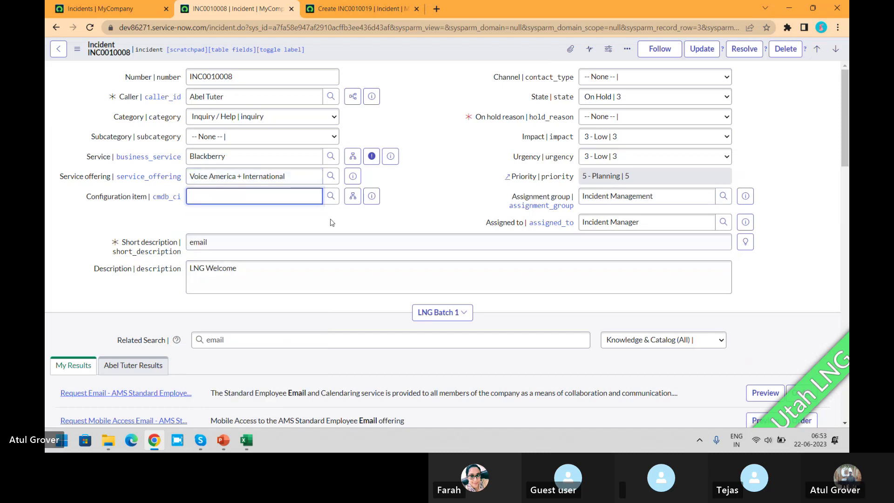
# Step: Open the configuration item lookup list and filter it by Class is Server
pyautogui.click(330, 198)
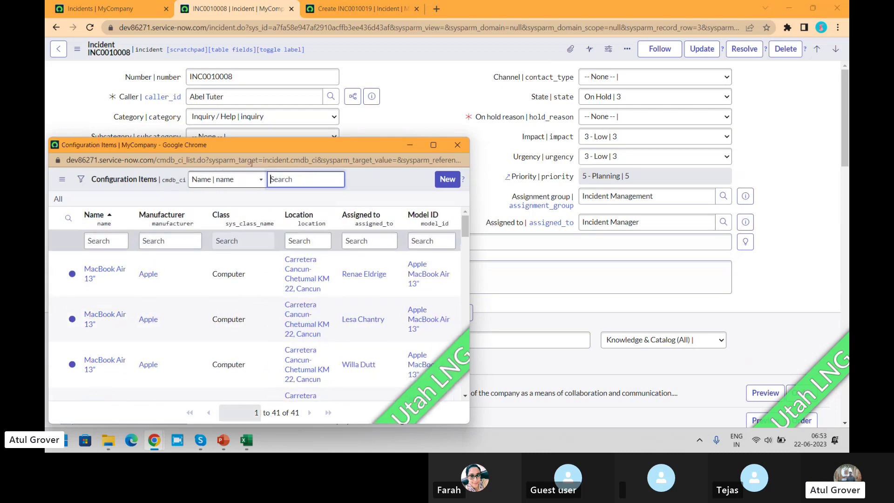
pyautogui.moveTo(267, 145); pyautogui.dragTo(384, 63)
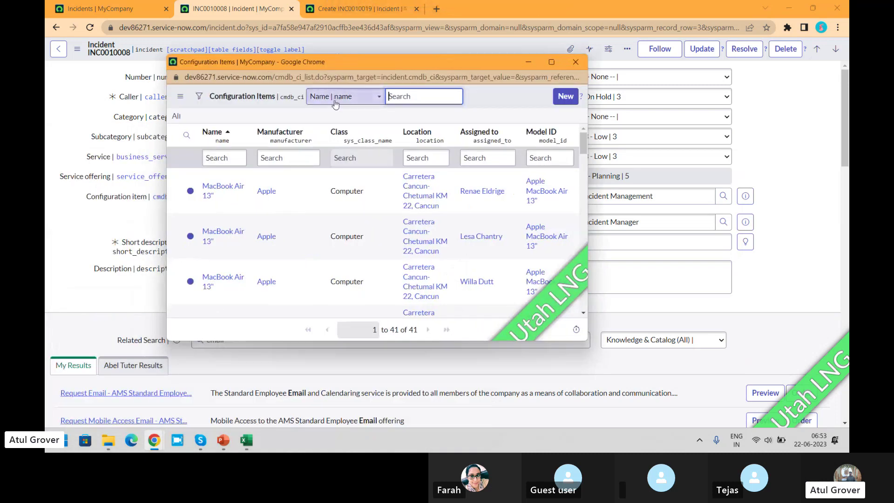
pyautogui.click(200, 97)
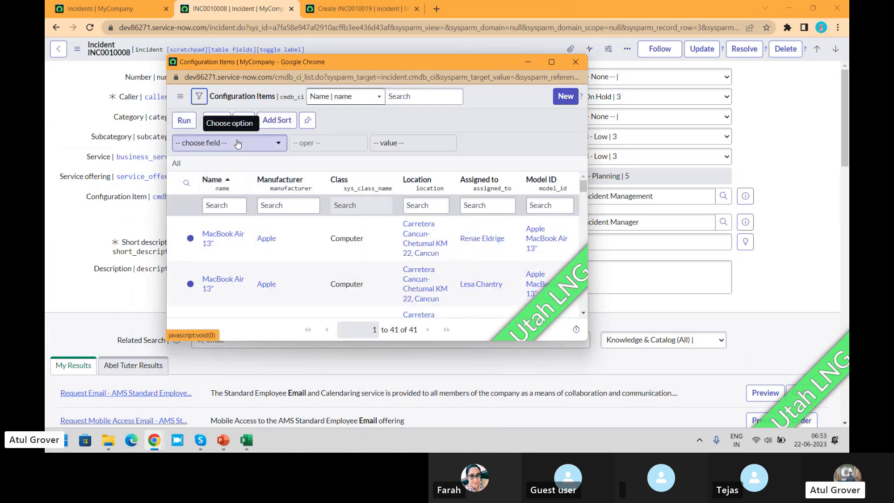
pyautogui.write('class')
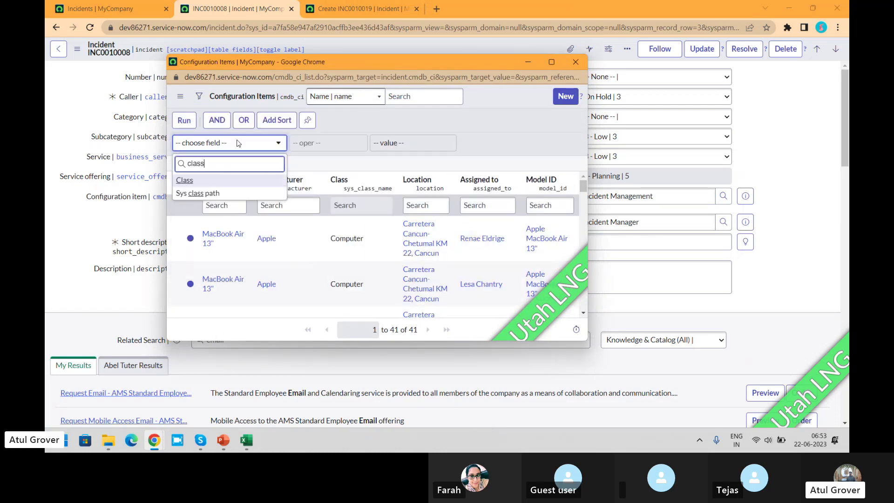
pyautogui.click(188, 183)
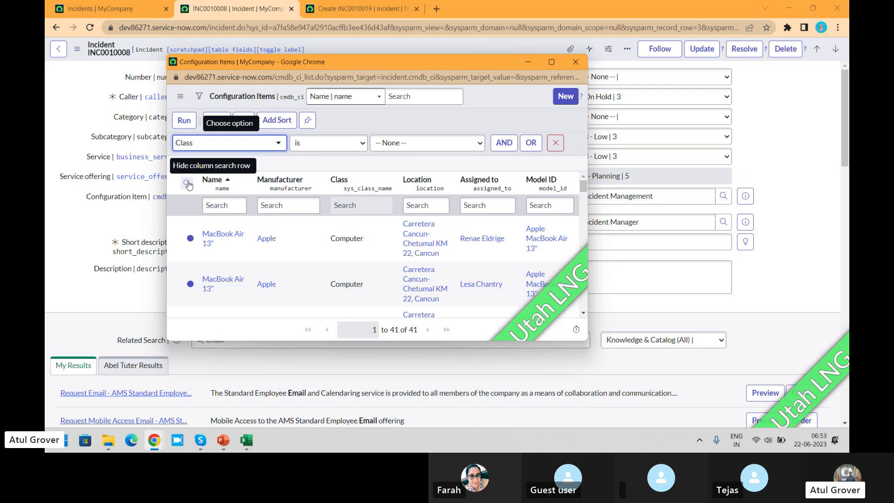
pyautogui.click(408, 142)
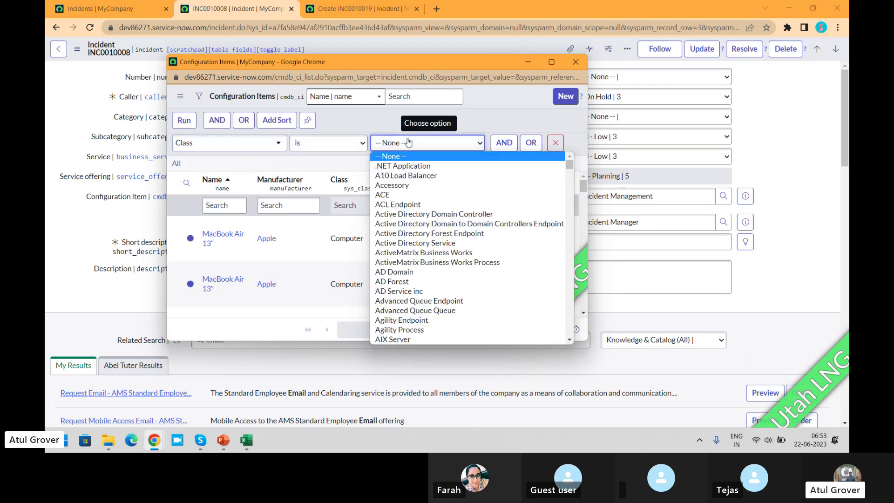
pyautogui.write('server')
pyautogui.press('Return')
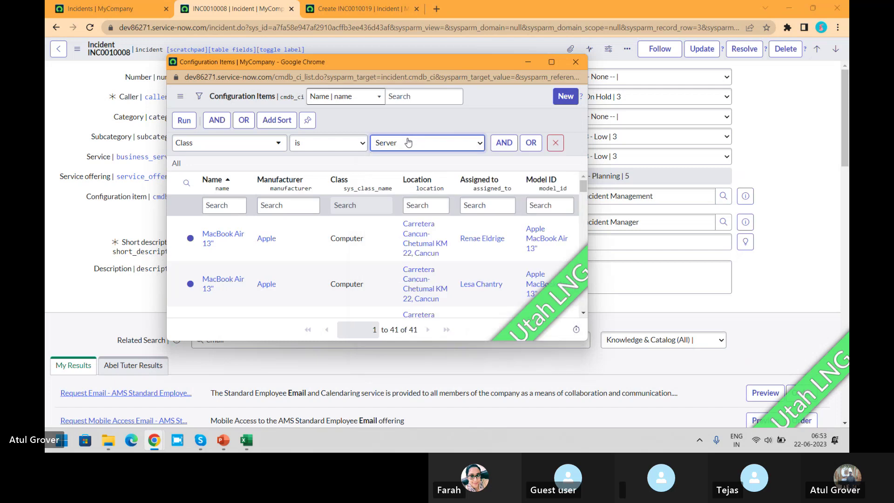
pyautogui.click(184, 120)
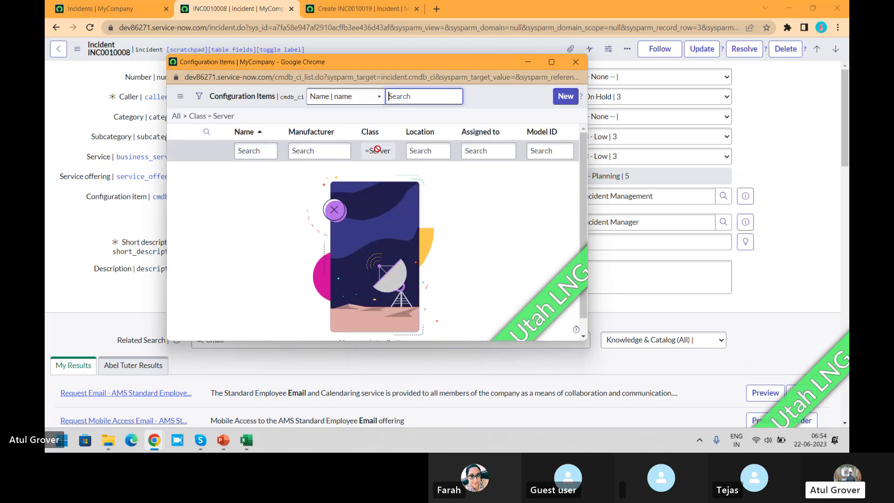
# Step: Look through the other Class filter values, from WAN Accelerator back to Tibco BW Endpoint, and close the configuration item lookup
pyautogui.click(202, 99)
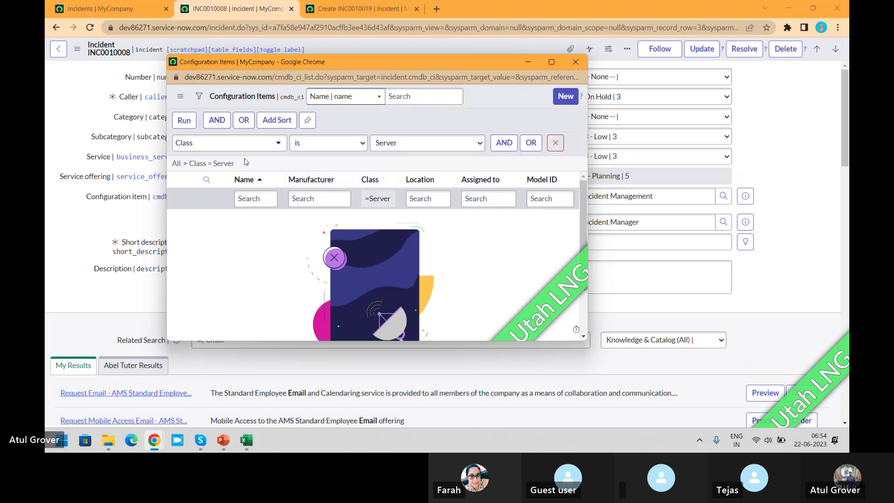
pyautogui.click(439, 145)
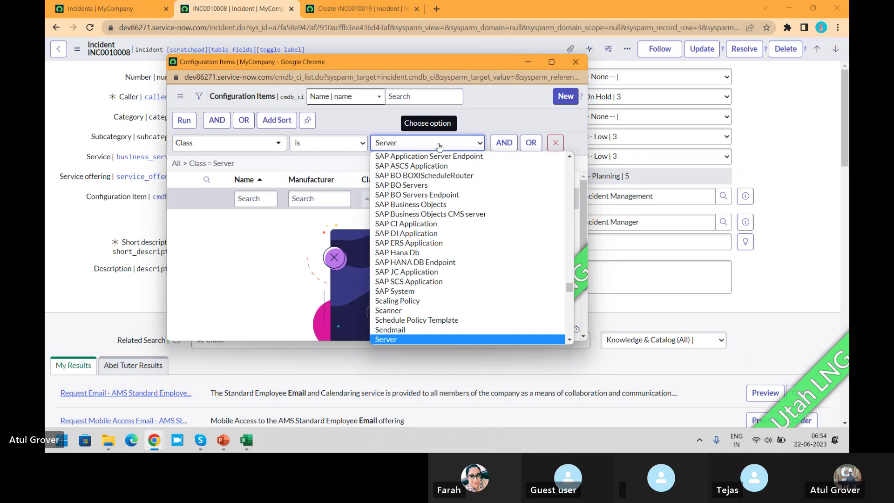
pyautogui.press('w')
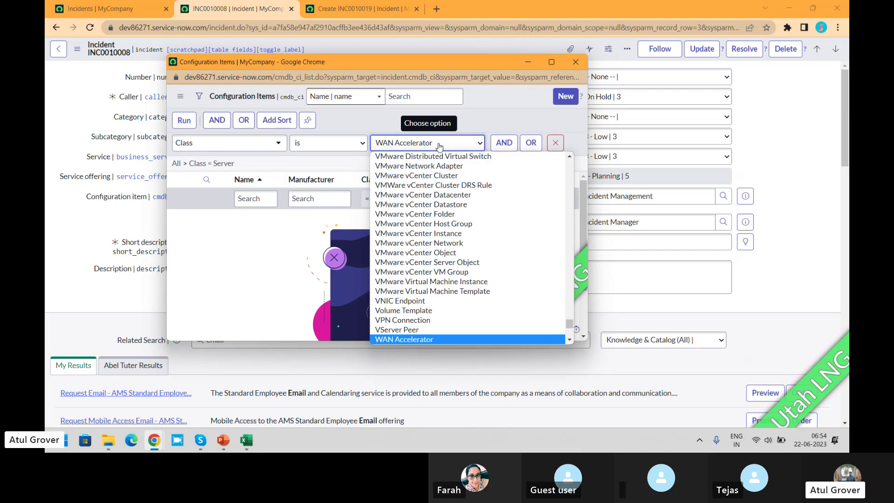
pyautogui.press('Up')
pyautogui.press('Up')
pyautogui.press('Up')
pyautogui.press('Up')
pyautogui.press('Up')
pyautogui.press('Up')
pyautogui.press('Up')
pyautogui.press('Up')
pyautogui.press('Up')
pyautogui.press('Up')
pyautogui.press('Up')
pyautogui.press('Up')
pyautogui.press('Up')
pyautogui.press('Up')
pyautogui.press('Up')
pyautogui.press('Up')
pyautogui.press('Up')
pyautogui.press('Up')
pyautogui.press('Up')
pyautogui.press('Up')
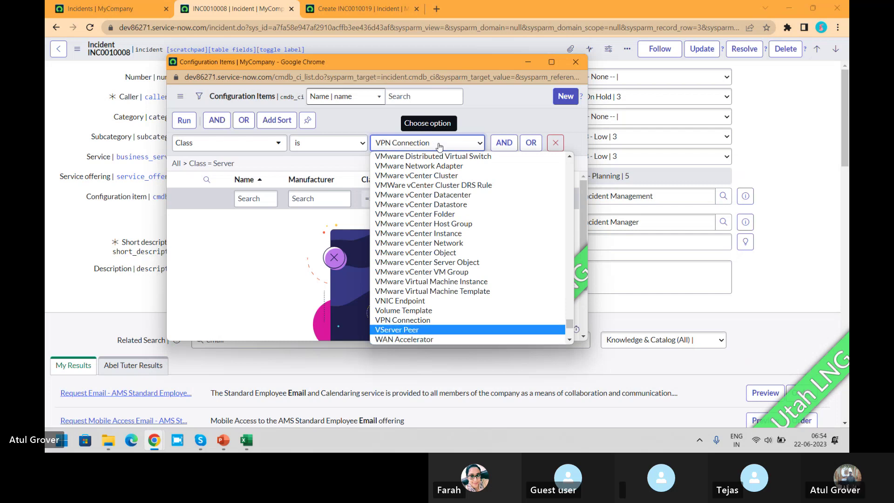
pyautogui.press('Up')
pyautogui.press('Up')
pyautogui.press('Up')
pyautogui.press('Up')
pyautogui.press('Up')
pyautogui.press('Up')
pyautogui.press('Up')
pyautogui.press('Up')
pyautogui.press('Up')
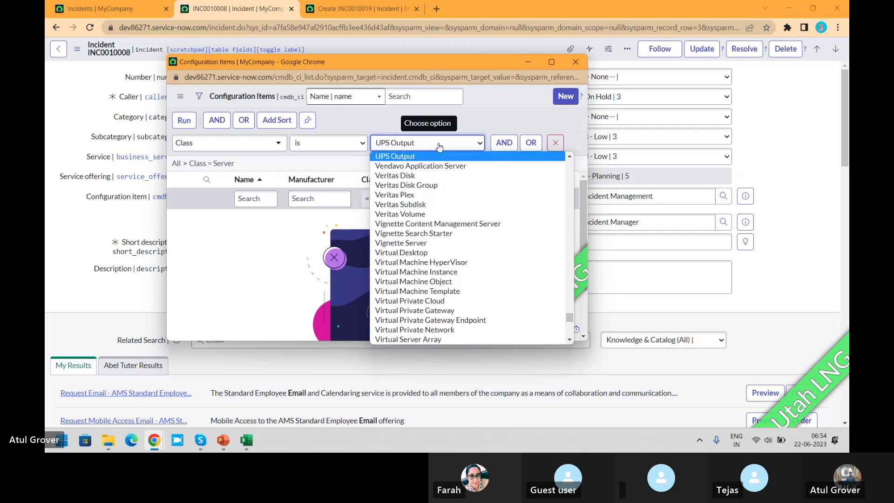
pyautogui.press('Up')
pyautogui.press('Up')
pyautogui.press('Up')
pyautogui.press('Up')
pyautogui.press('Up')
pyautogui.press('Up')
pyautogui.press('Up')
pyautogui.press('Up')
pyautogui.press('Up')
pyautogui.press('Up')
pyautogui.press('Up')
pyautogui.press('Up')
pyautogui.press('Up')
pyautogui.press('Up')
pyautogui.press('Up')
pyautogui.press('Up')
pyautogui.press('Up')
pyautogui.press('Up')
pyautogui.press('Up')
pyautogui.press('Up')
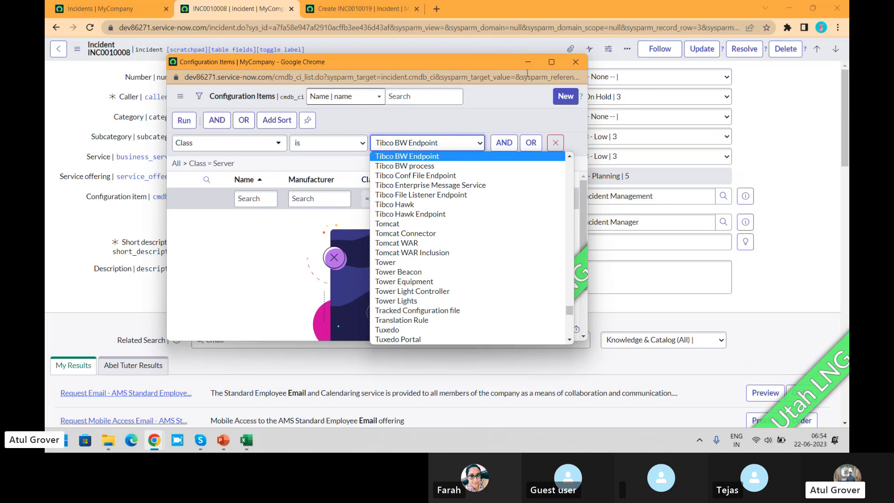
pyautogui.click(575, 62)
pyautogui.click(576, 62)
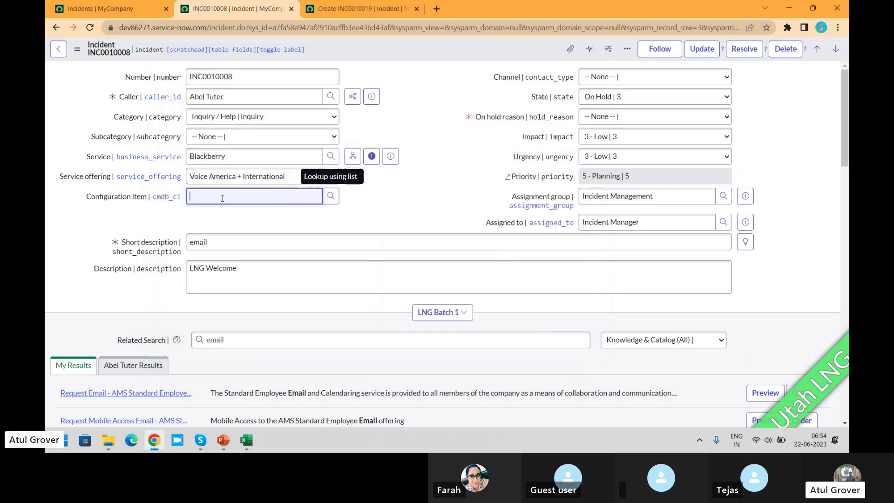
# Step: List all configuration items with the search ** and set the incident's configuration item to the first MacBook Air 13" computer
pyautogui.write('**')
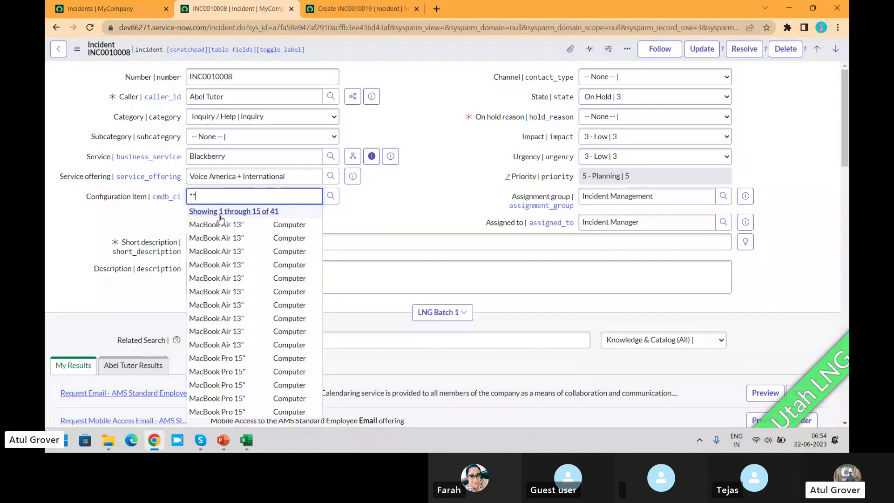
pyautogui.click(221, 219)
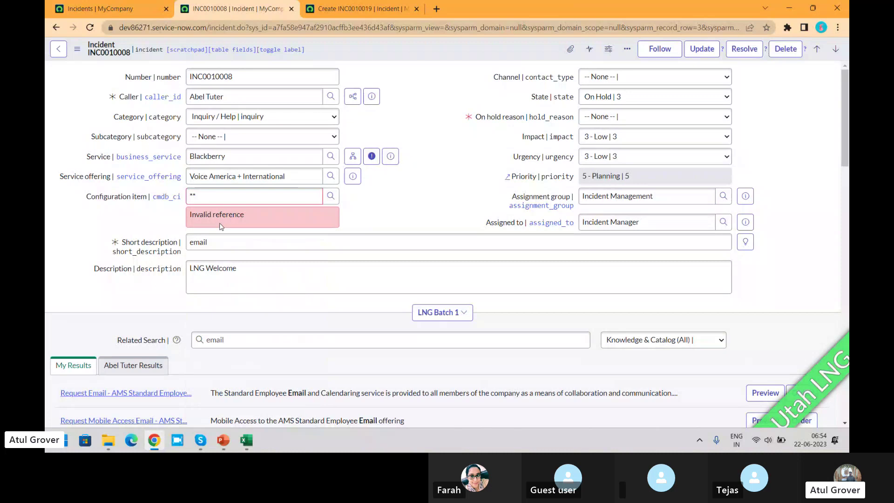
pyautogui.click(227, 192)
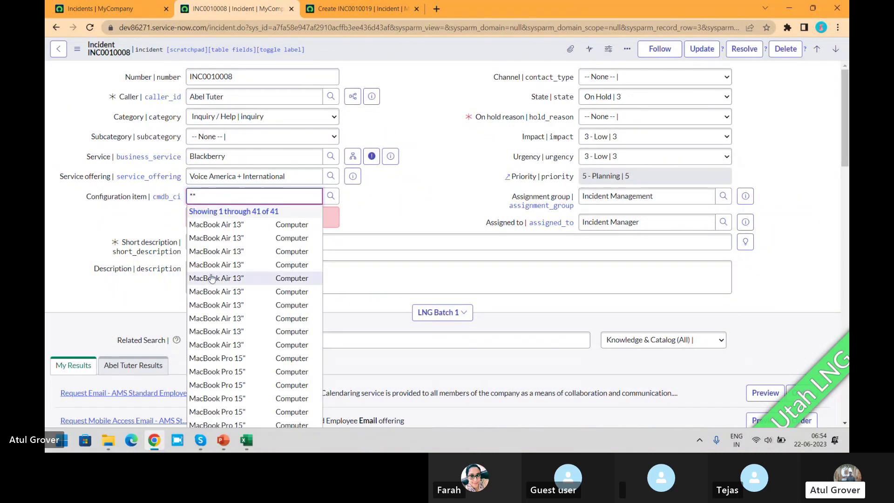
pyautogui.click(216, 222)
# Step: Preview the selected MacBook Air 13" and open its computer record in a separate browser tab
pyautogui.click(375, 199)
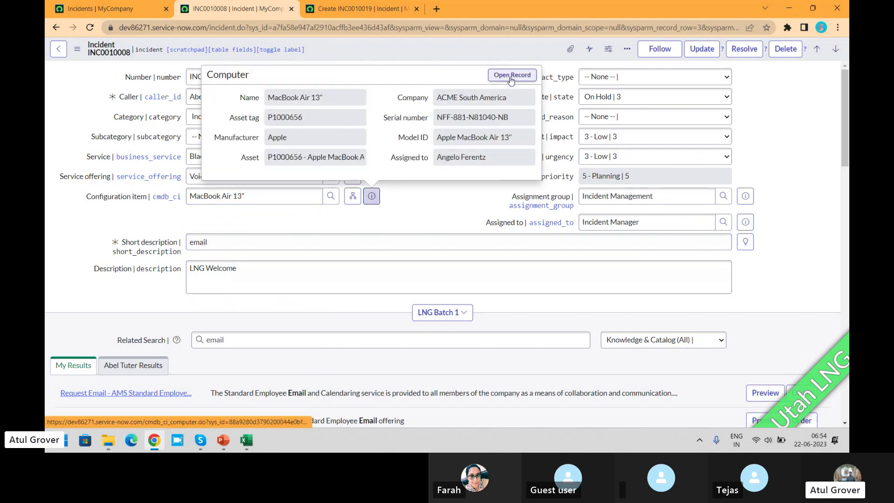
pyautogui.keyDown('ctrl'); pyautogui.click(511, 75); pyautogui.keyUp('ctrl')
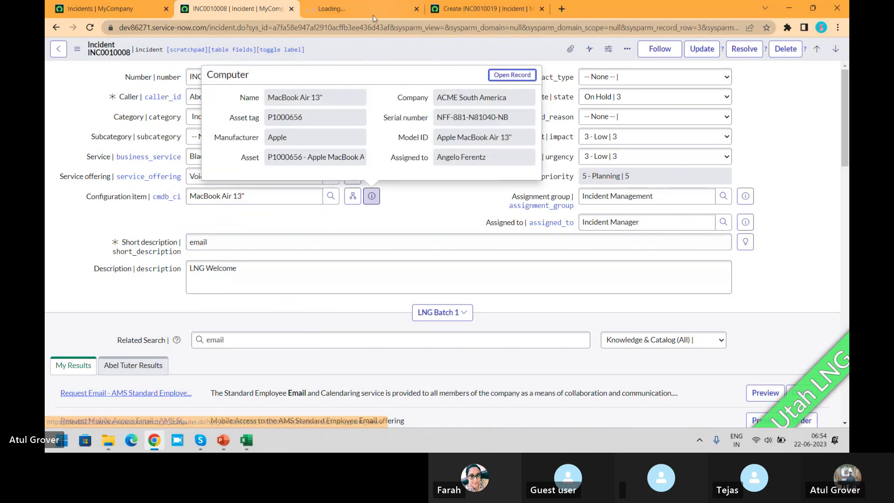
pyautogui.click(349, 13)
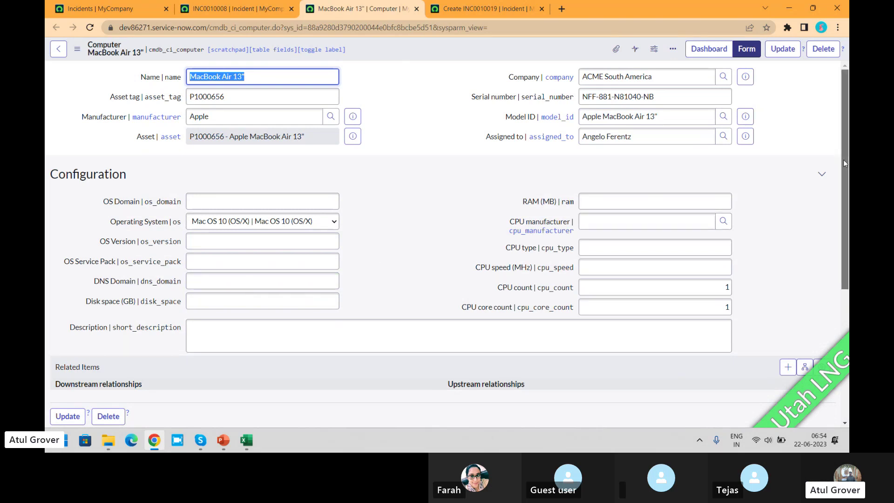
pyautogui.moveTo(844, 163)
pyautogui.mouseDown()
pyautogui.moveTo(846, 259)
pyautogui.moveTo(846, 164)
pyautogui.mouseUp()
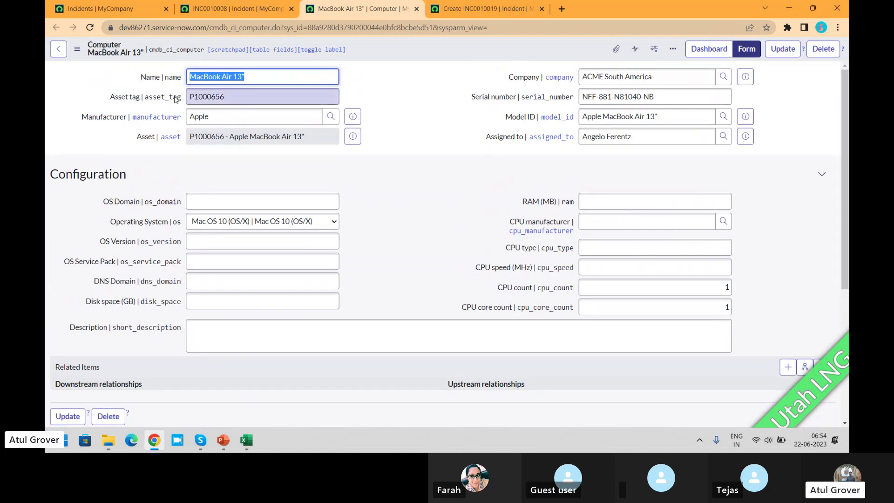
# Step: Open the full Configuration Items table from the incidents page using the navigator command cmdb_ci.LIST
pyautogui.click(124, 9)
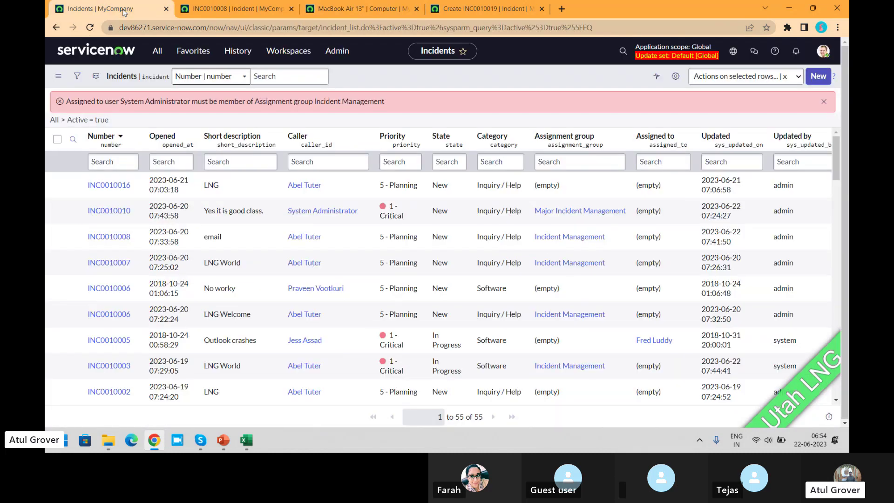
pyautogui.click(158, 51)
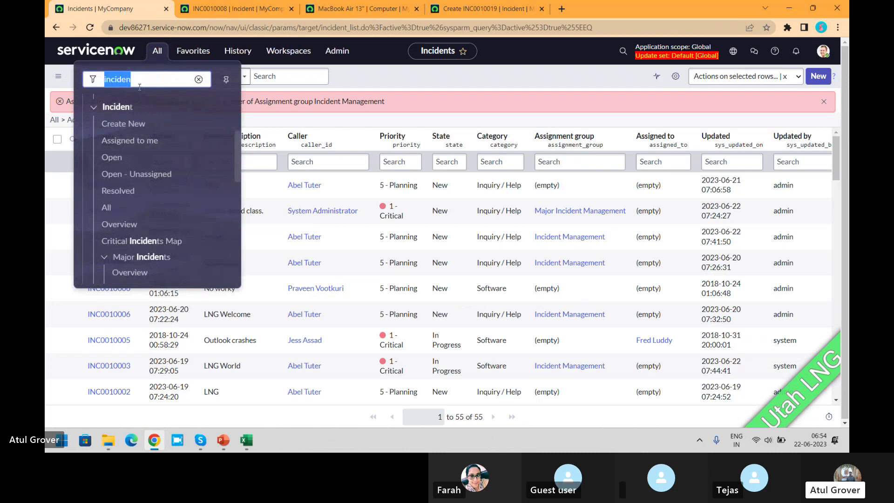
pyautogui.write('cmdb_')
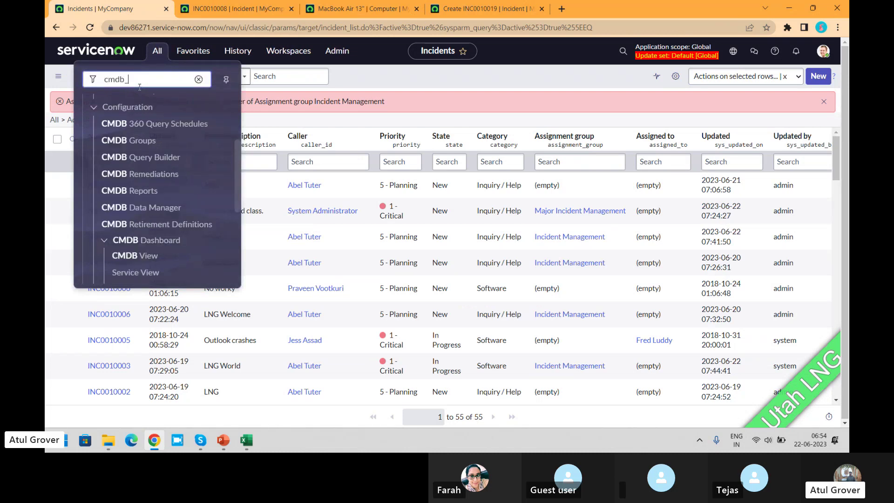
pyautogui.write('ci.LIST')
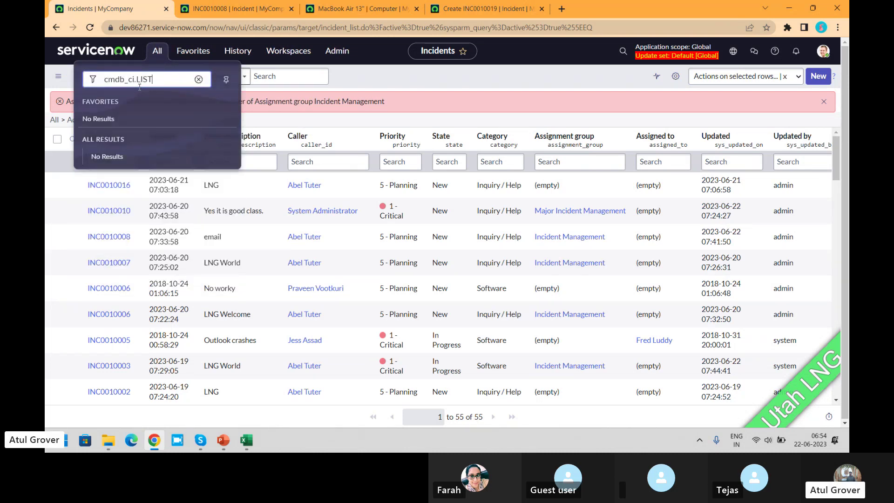
pyautogui.press('Return')
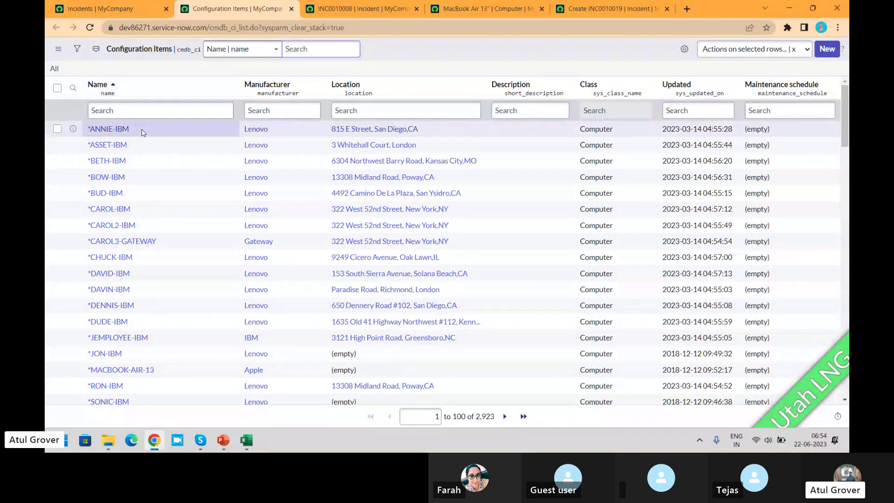
# Step: Copy the name *ANNIE-IBM from the Configuration Items list and paste it as the configuration item of incident INC0010008
pyautogui.moveTo(141, 130); pyautogui.dragTo(81, 132)
pyautogui.hotkey('ctrl', 'c')
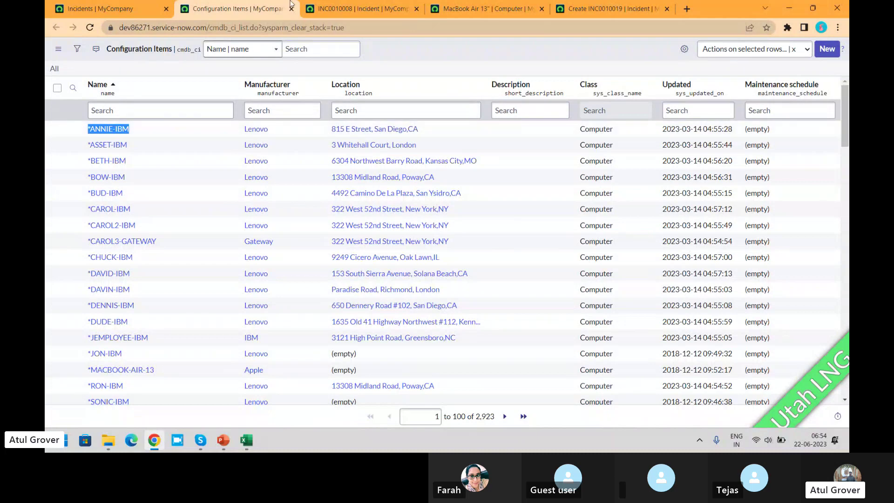
pyautogui.click(135, 8)
pyautogui.click(412, 3)
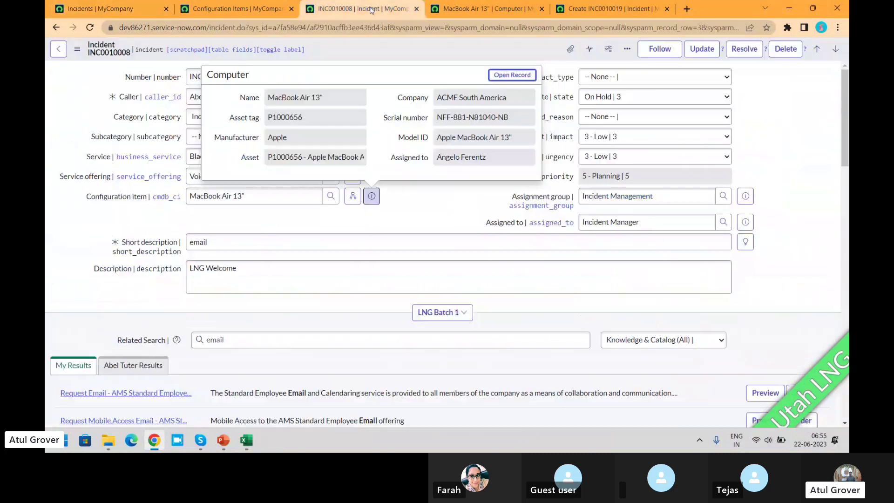
pyautogui.click(267, 196)
pyautogui.hotkey('ctrl', 'a')
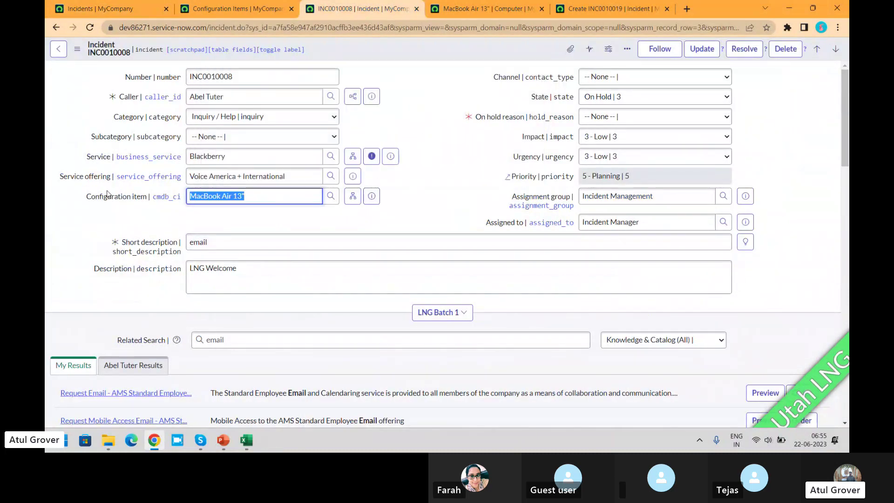
pyautogui.hotkey('ctrl', 'v')
pyautogui.click(249, 214)
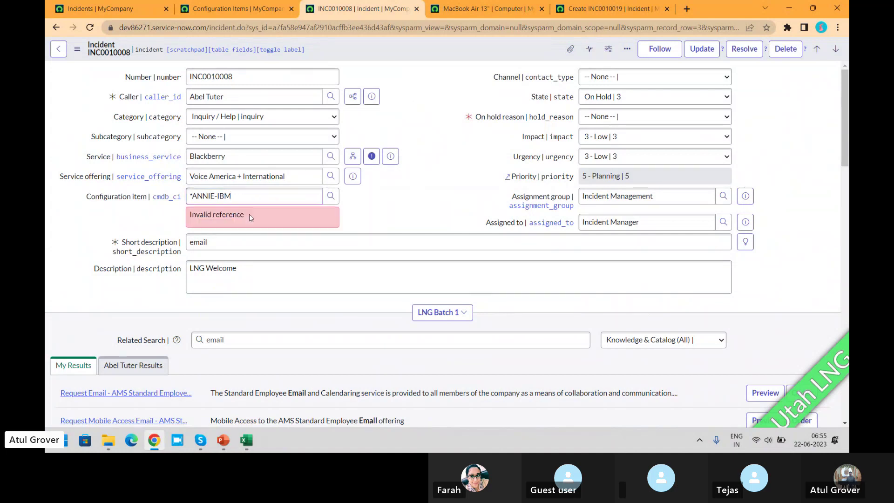
# Step: Change the configuration item entry to **ANNIE-IBM, copy that text and empty the field
pyautogui.click(194, 195)
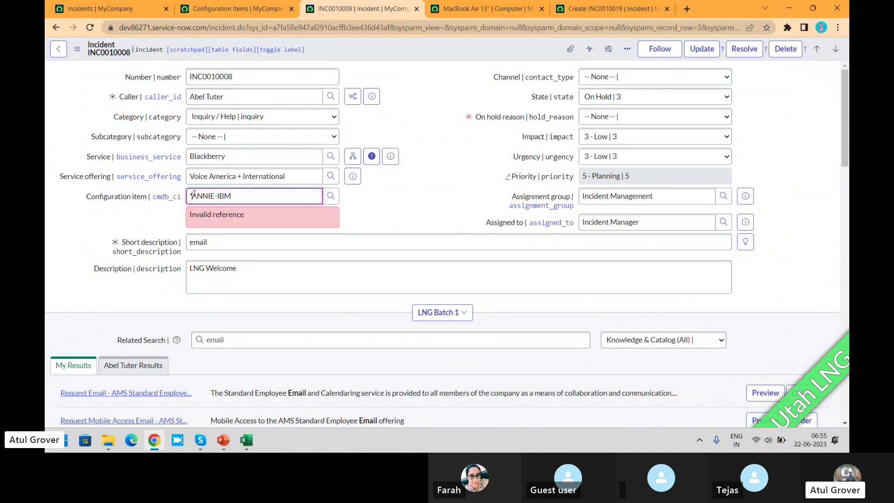
pyautogui.write('*')
pyautogui.moveTo(252, 200); pyautogui.dragTo(122, 193)
pyautogui.hotkey('ctrl', 'c')
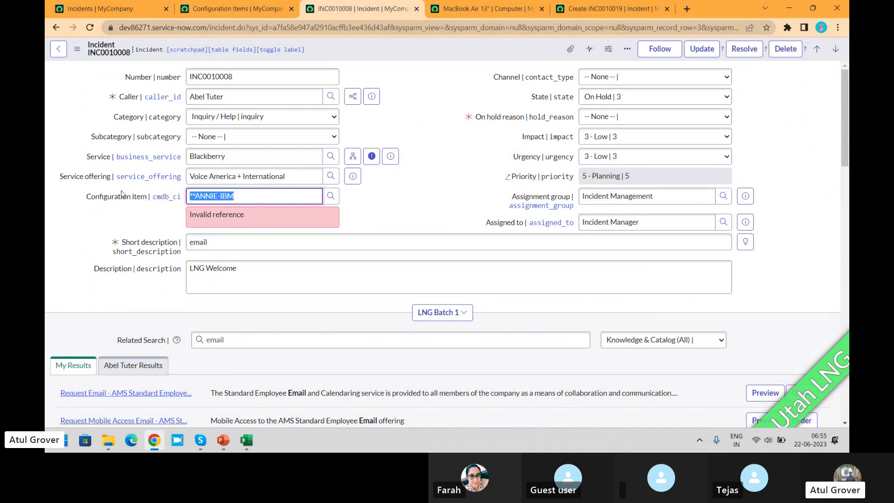
pyautogui.press('BackSpace')
# Step: Try the entry all in place of Blackberry as the incident's service, and empty the Service field
pyautogui.click(240, 155)
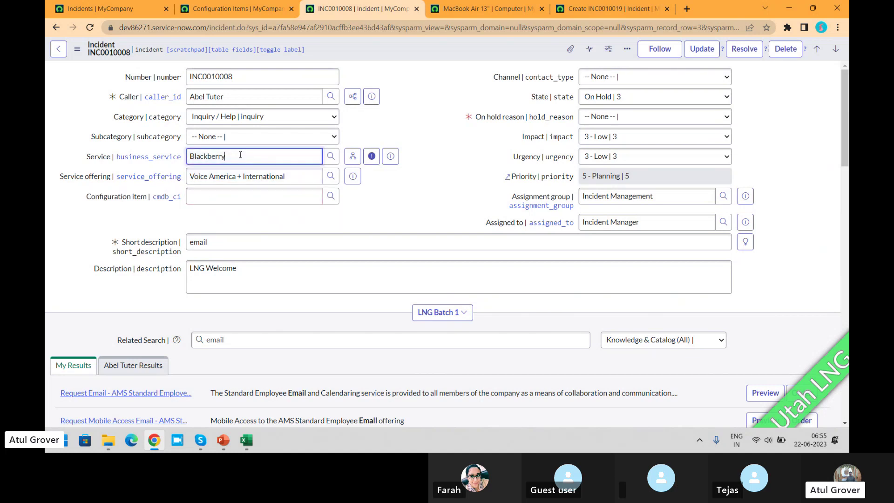
pyautogui.press('BackSpace')
pyautogui.press('BackSpace')
pyautogui.press('BackSpace')
pyautogui.press('BackSpace')
pyautogui.press('BackSpace')
pyautogui.press('BackSpace')
pyautogui.press('BackSpace')
pyautogui.press('BackSpace')
pyautogui.press('BackSpace')
pyautogui.press('BackSpace')
pyautogui.write('all')
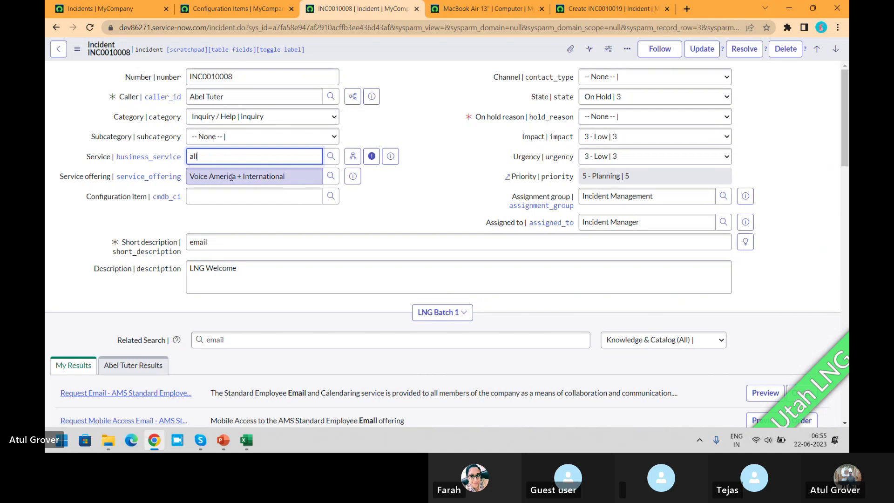
pyautogui.click(295, 183)
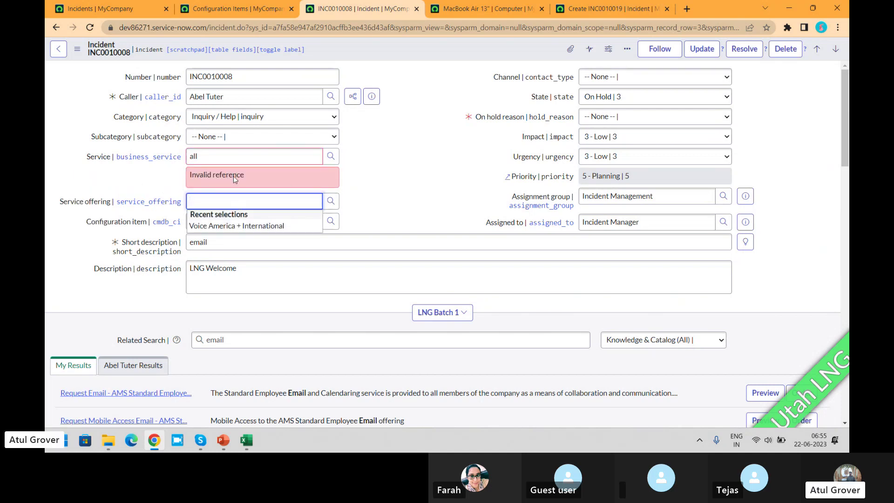
pyautogui.click(230, 151)
pyautogui.press('BackSpace')
pyautogui.press('BackSpace')
pyautogui.press('BackSpace')
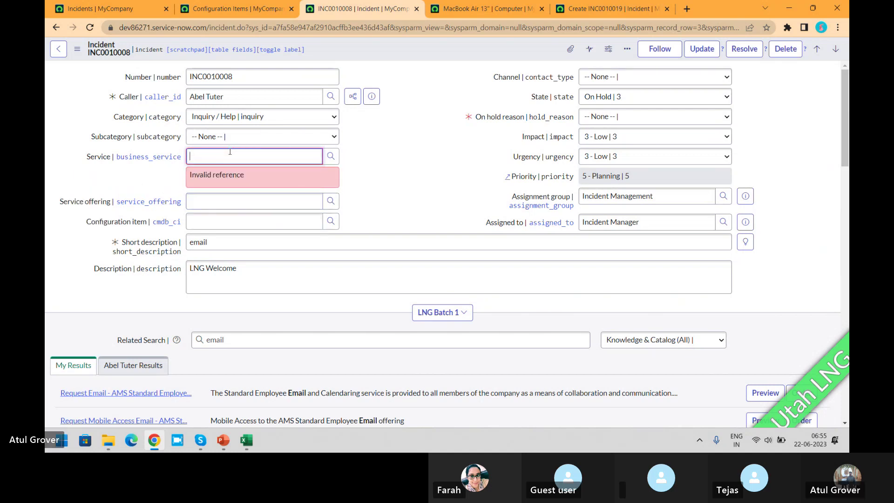
# Step: Using the search **, set the incident's service to Email and its service offering to Email Contractor
pyautogui.write('**')
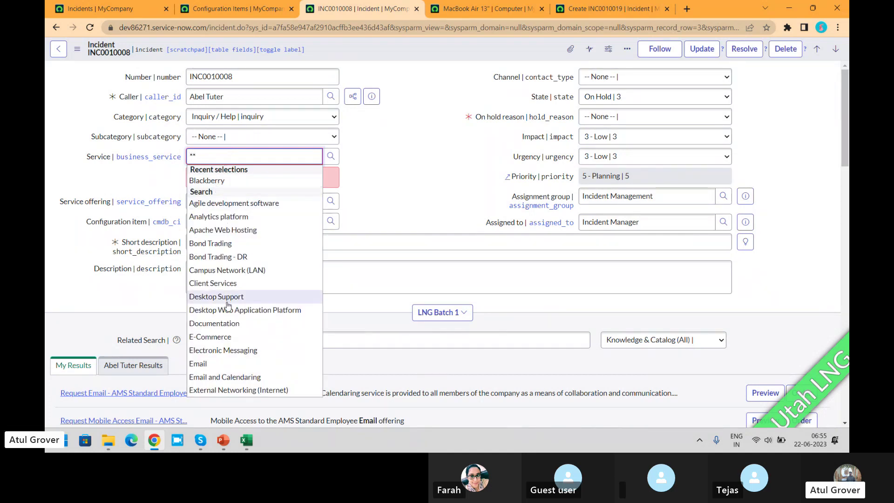
pyautogui.click(200, 364)
pyautogui.click(235, 173)
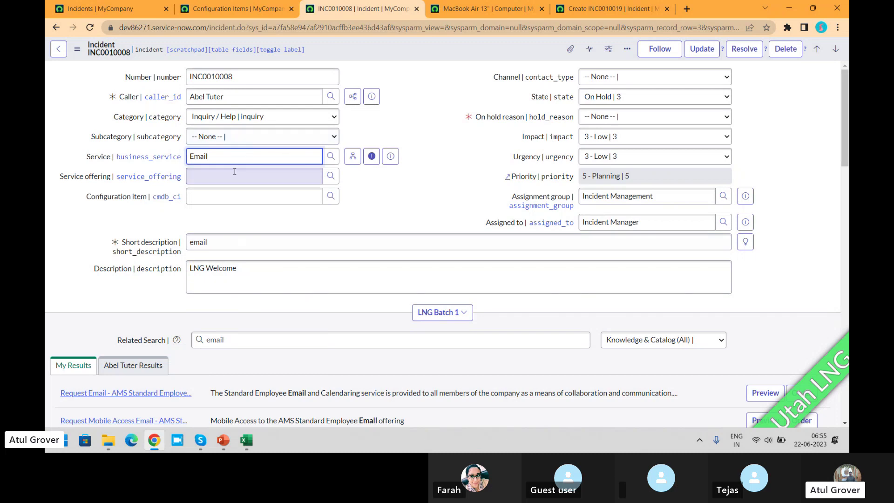
pyautogui.write('**')
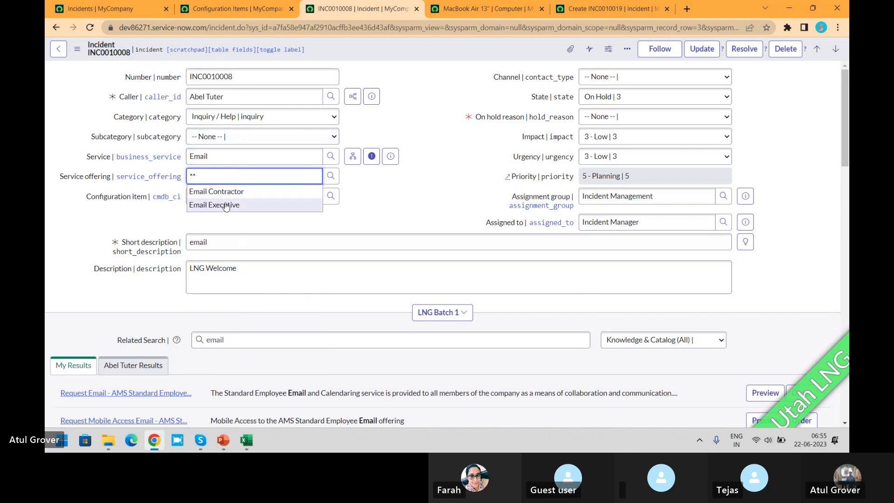
pyautogui.click(230, 194)
# Step: Try the configuration item searches ** and **ANNIE-IBM for the Email Contractor offering, and clear the field
pyautogui.click(230, 198)
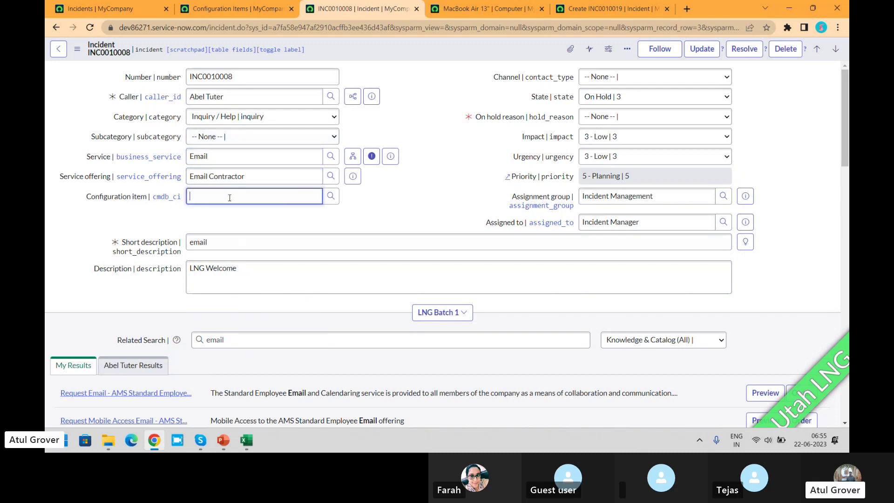
pyautogui.write('**')
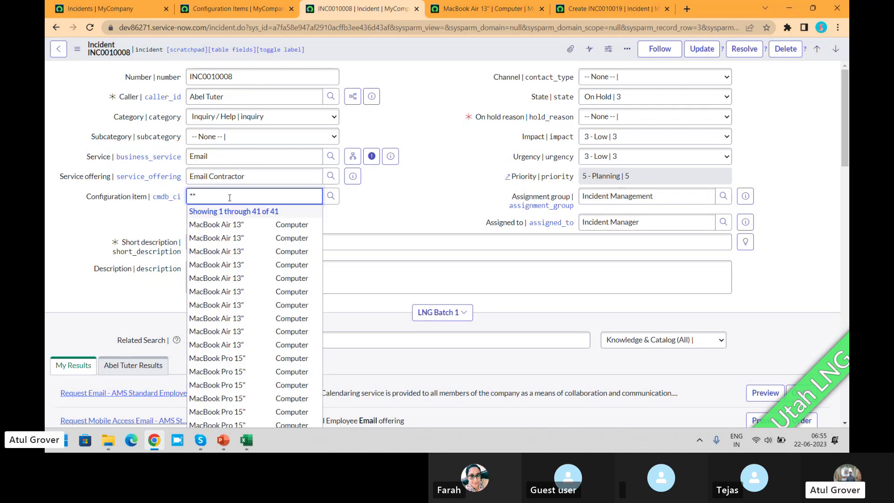
pyautogui.hotkey('ctrl', 'v')
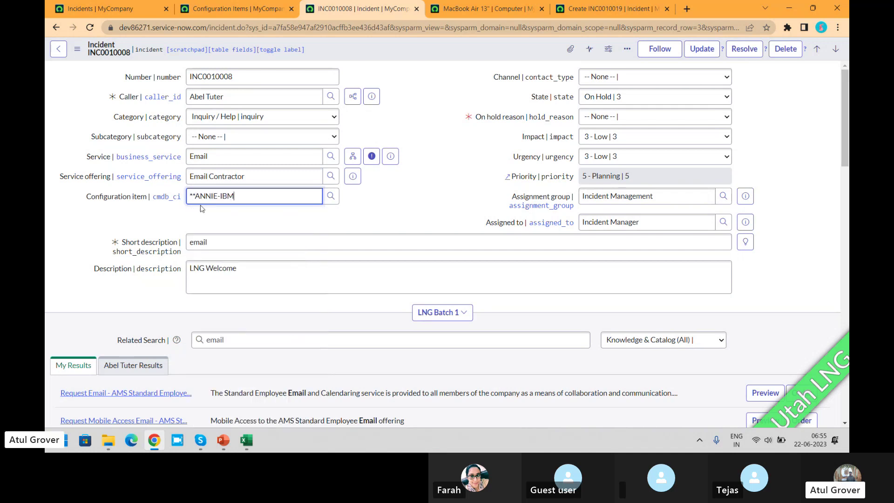
pyautogui.press('Delete')
pyautogui.tripleClick(278, 204)
pyautogui.press('BackSpace')
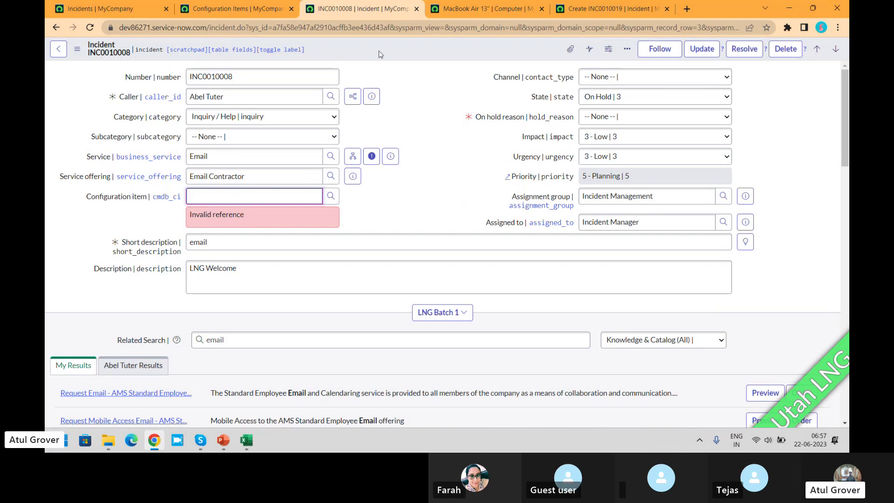
# Step: Return to the MacBook Air 13" computer record and open Form Design for its form
pyautogui.click(497, 7)
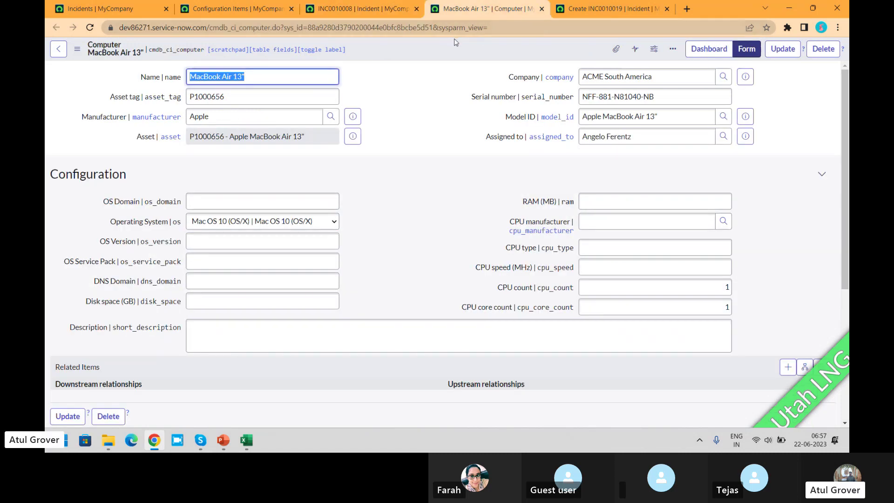
pyautogui.rightClick(454, 45)
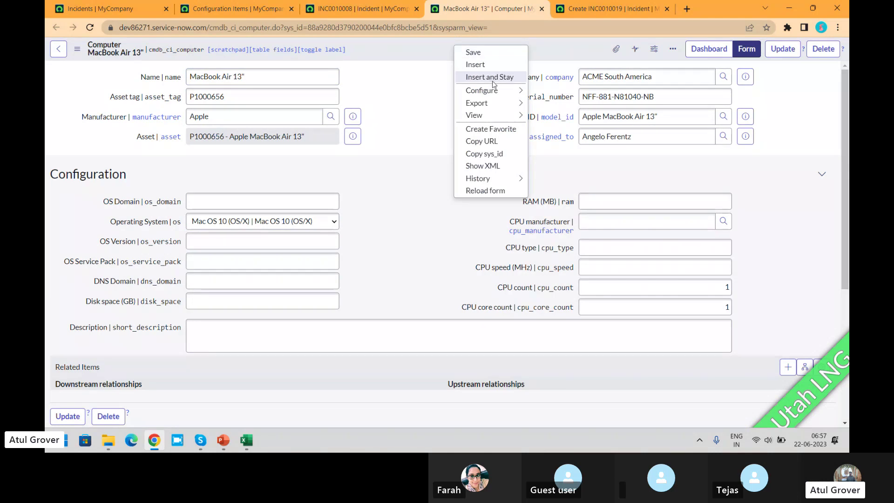
pyautogui.moveTo(494, 90)
pyautogui.click(561, 97)
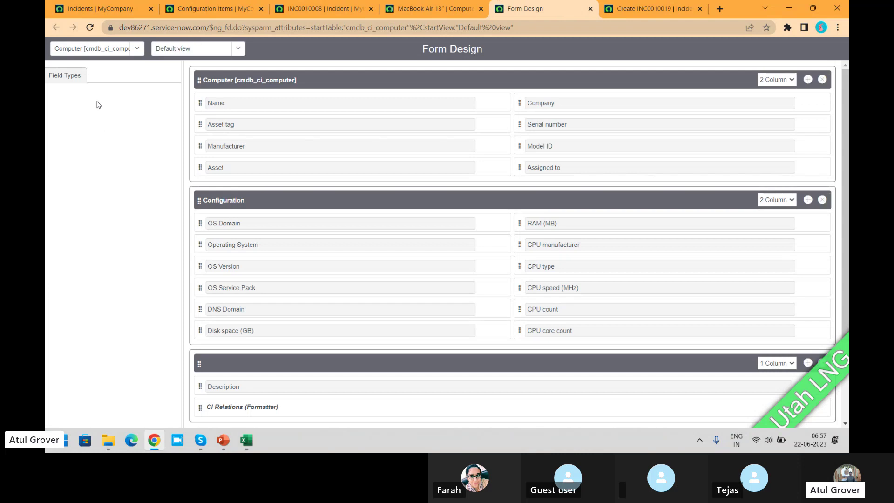
# Step: Filter the available fields by su and add Support group below Assigned to in the Computer section
pyautogui.click(92, 93)
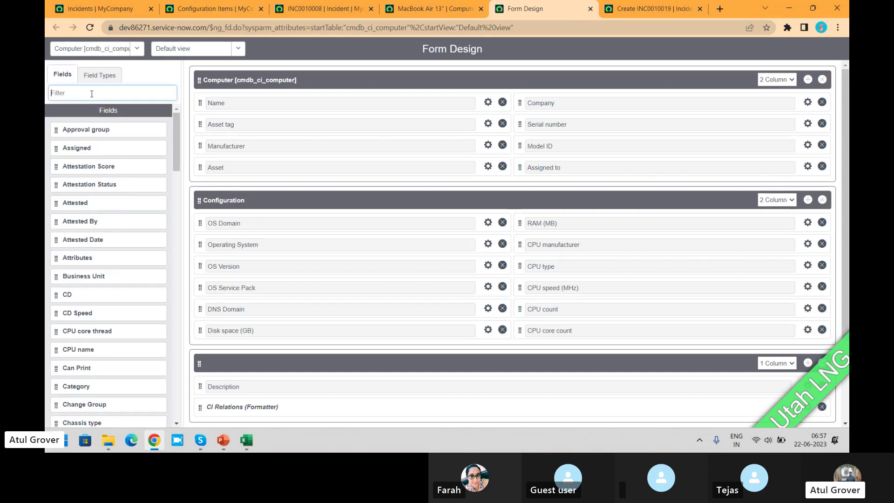
pyautogui.write('su')
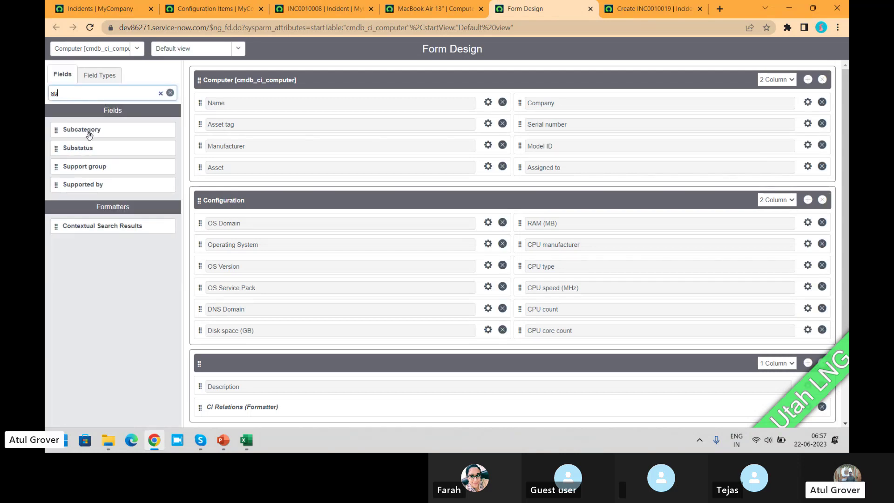
pyautogui.moveTo(90, 167); pyautogui.dragTo(558, 191)
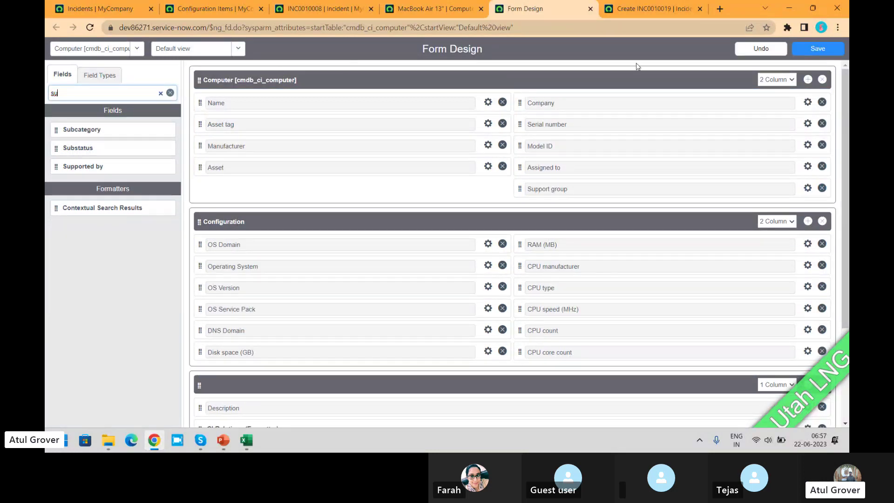
# Step: Save the computer form layout and reload the MacBook Air 13" computer record
pyautogui.click(817, 48)
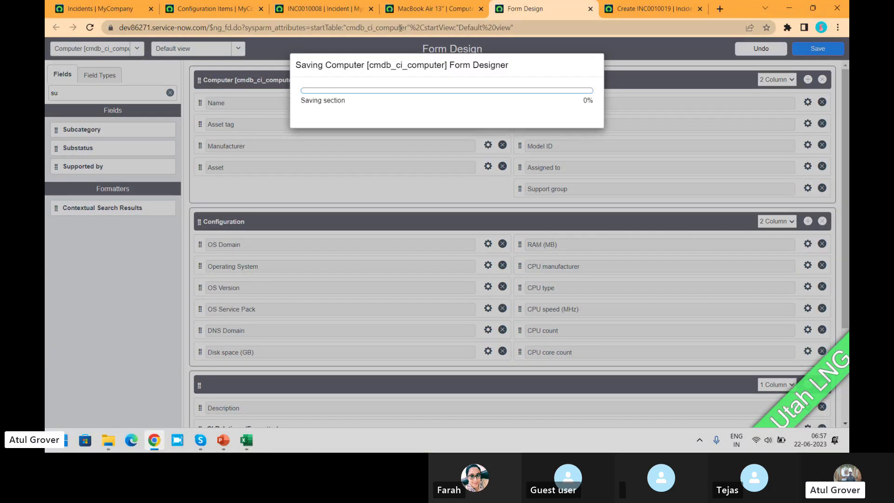
pyautogui.click(448, 9)
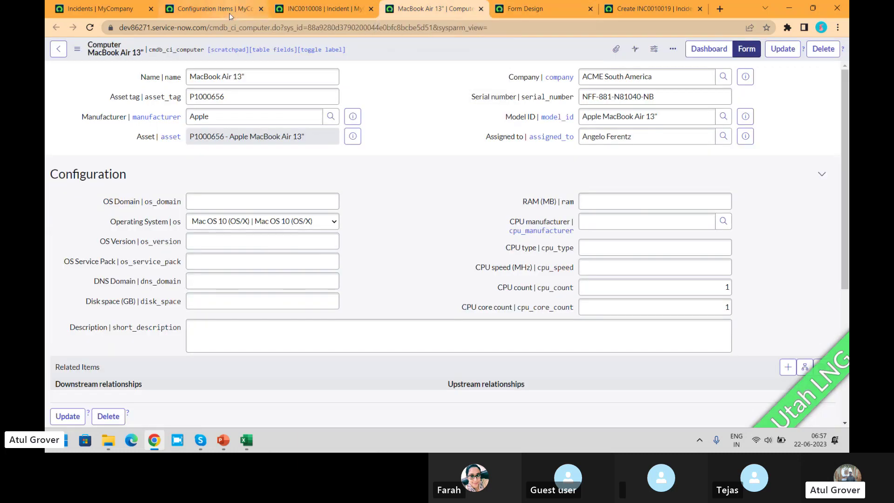
pyautogui.click(87, 29)
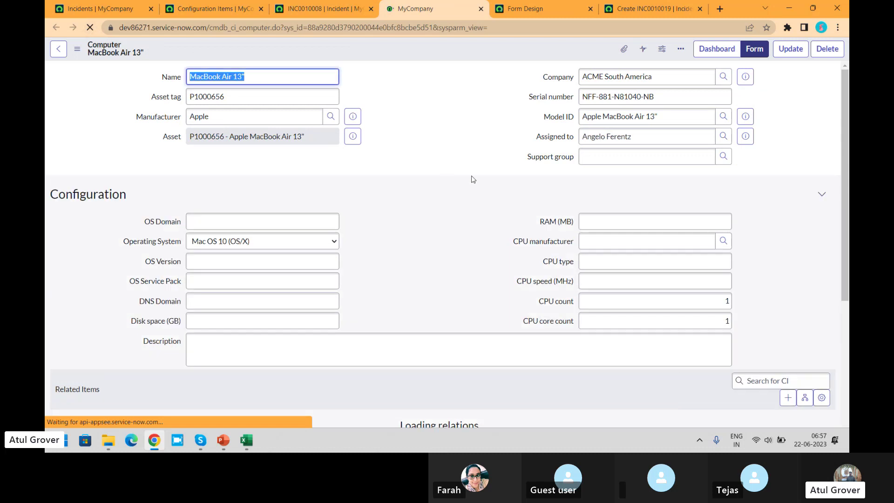
# Step: Using the search **, set the MacBook Air 13" computer's support group to App Engine Admins
pyautogui.click(638, 154)
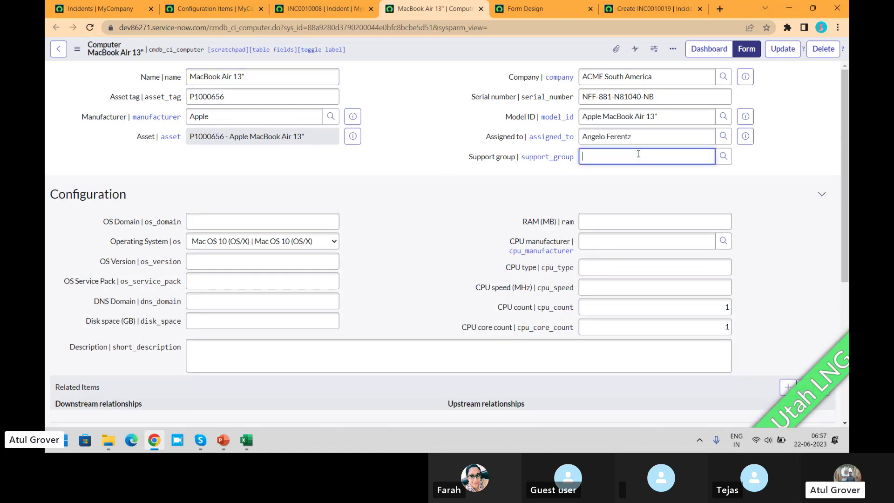
pyautogui.write('**')
pyautogui.click(626, 186)
# Step: Copy the computer's name and set incident INC0010008's configuration item to the first matching MacBook Air 13"
pyautogui.click(310, 11)
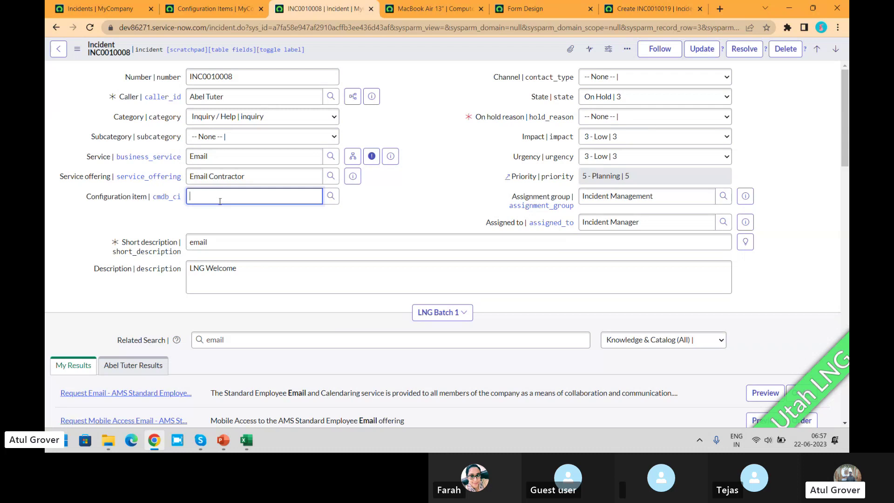
pyautogui.click(415, 10)
pyautogui.tripleClick(226, 82)
pyautogui.hotkey('ctrl', 'c')
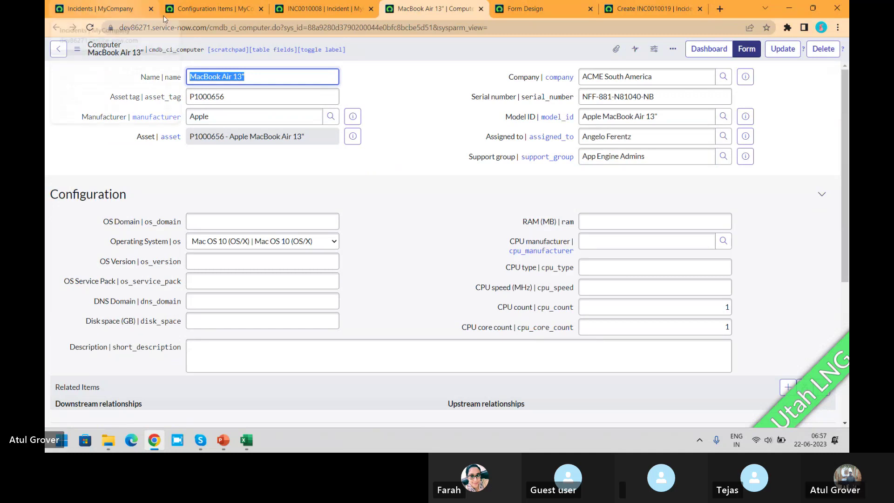
pyautogui.click(321, 8)
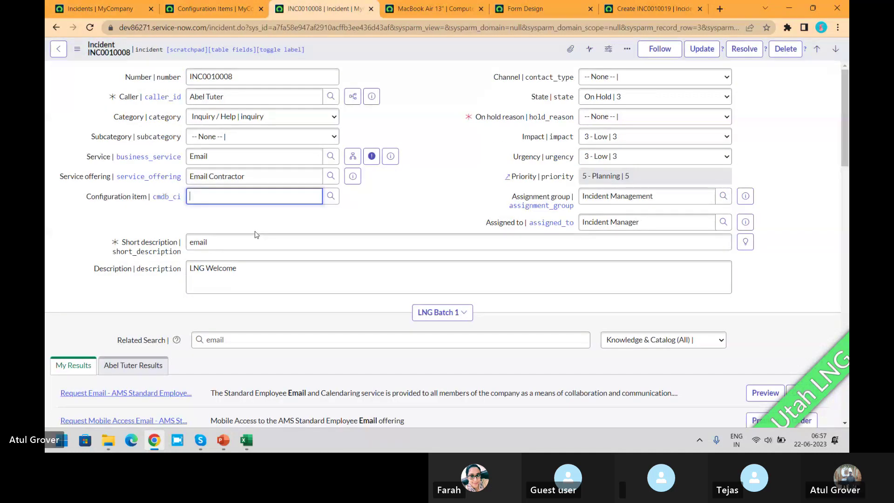
pyautogui.hotkey('ctrl', 'v')
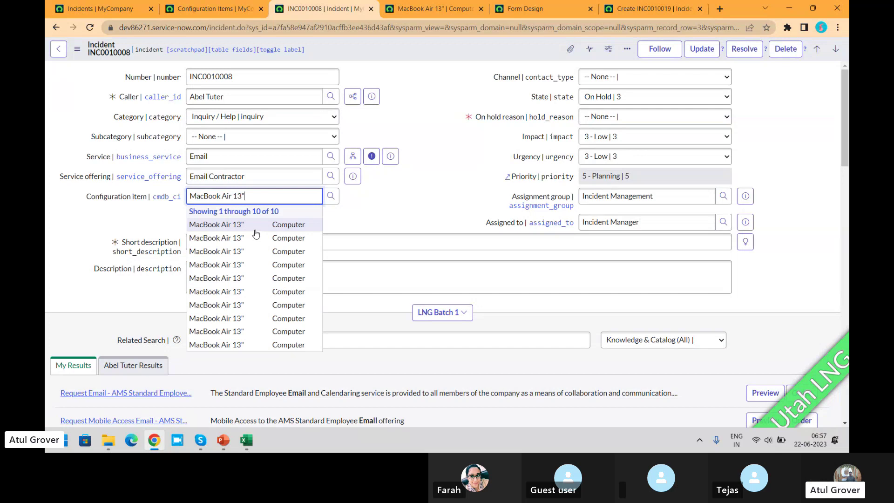
pyautogui.click(256, 230)
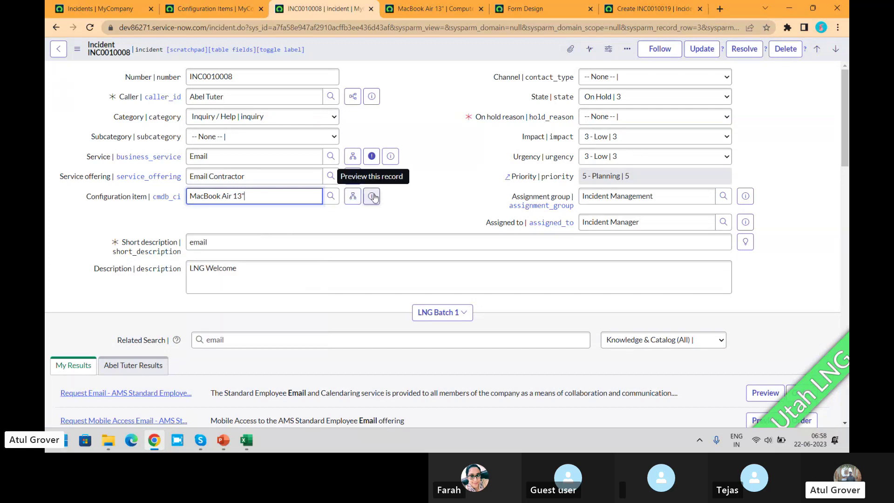
# Step: Compare the computer's support group with the incident's assignment group, and preview the incident's Email Contractor service offering
pyautogui.click(433, 8)
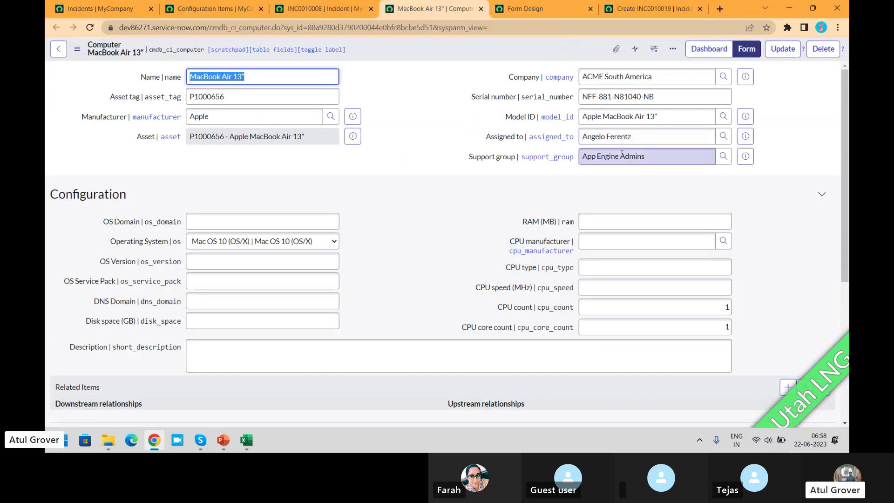
pyautogui.hotkey('ctrl', 'shift', 'Tab')
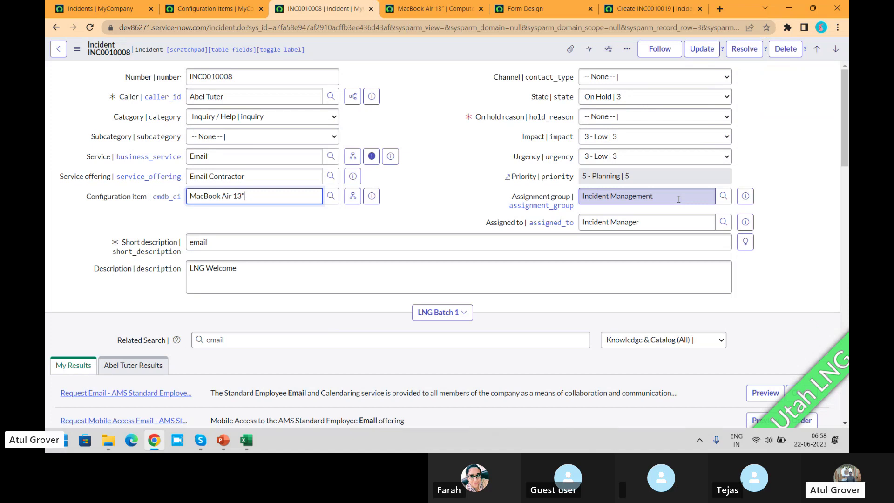
pyautogui.click(425, 12)
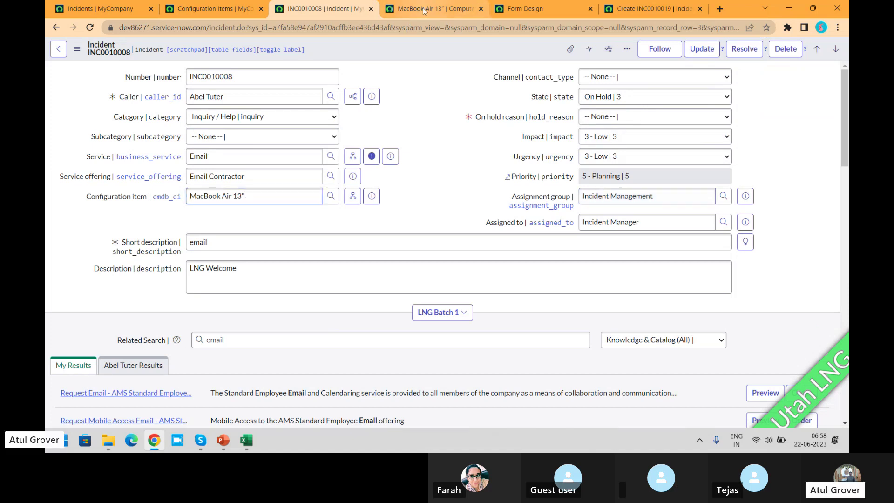
pyautogui.click(320, 12)
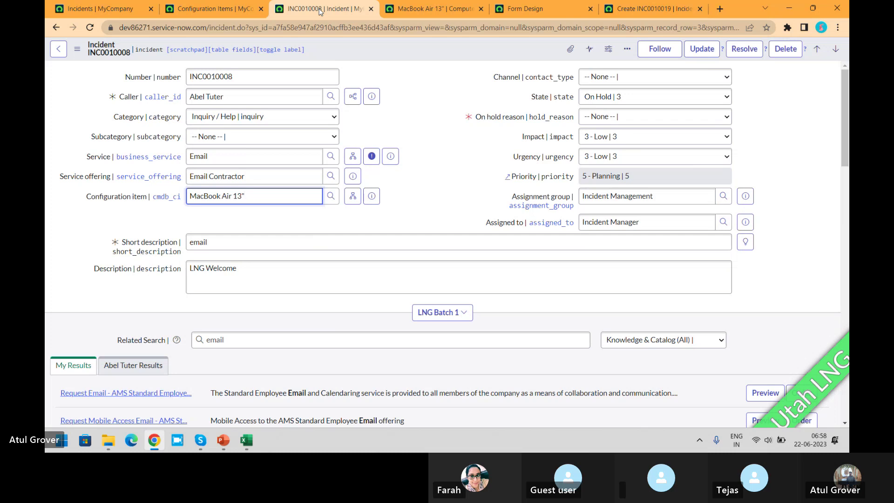
pyautogui.click(354, 177)
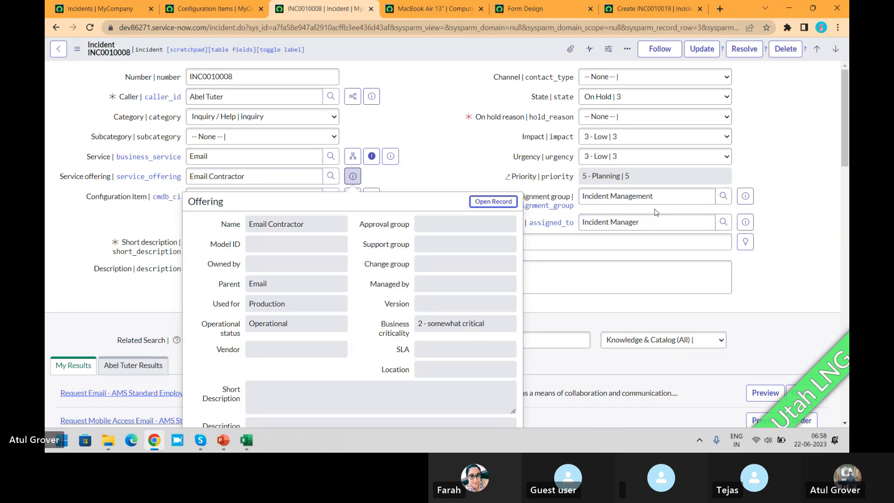
# Step: From the incidents list page, find business ru in the navigator and open System Definition's Business Rules in a new tab
pyautogui.click(108, 8)
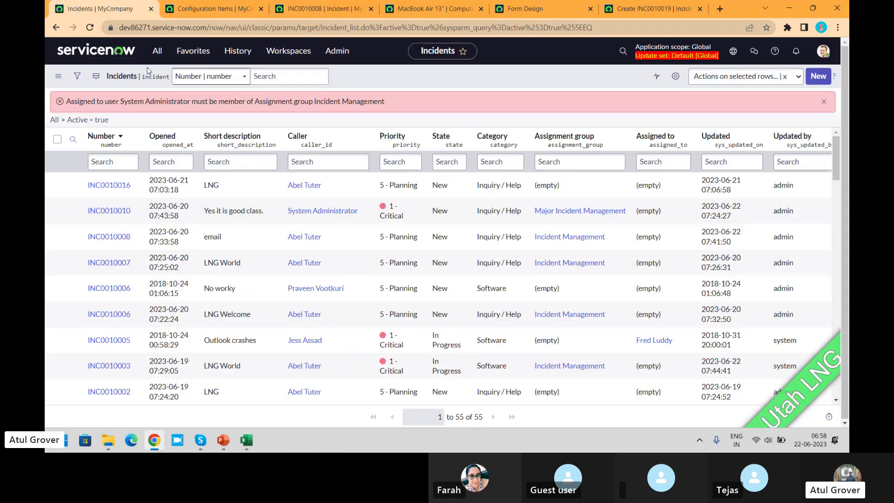
pyautogui.click(155, 54)
pyautogui.write('bus')
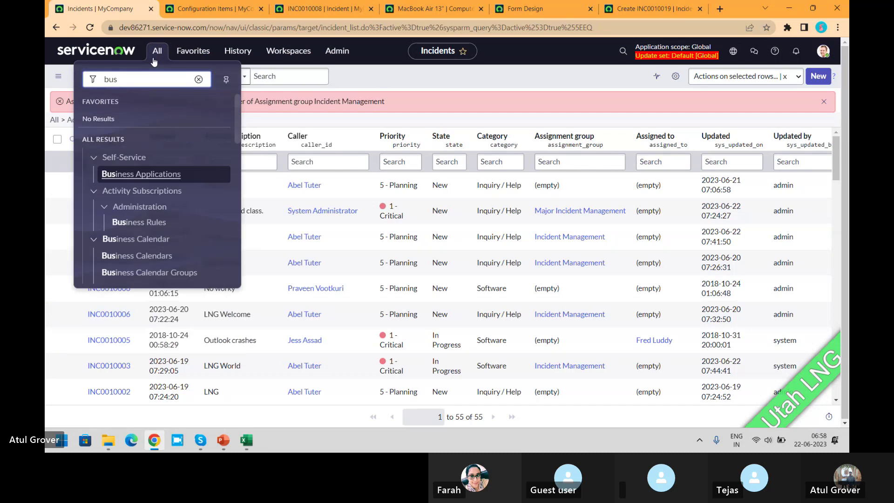
pyautogui.write('iness ru')
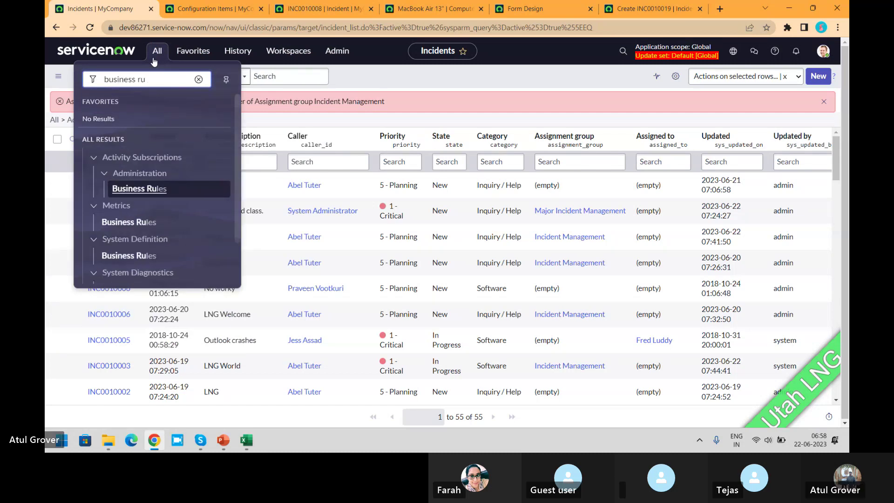
pyautogui.middleClick(138, 259)
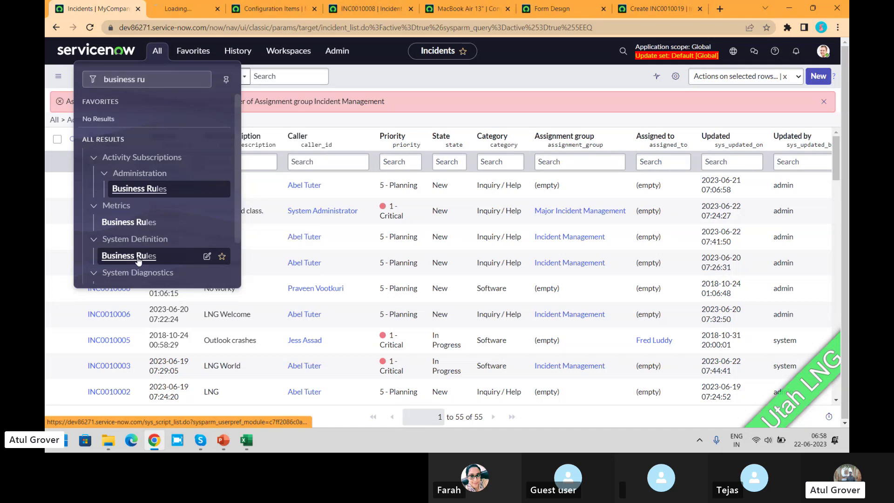
pyautogui.click(178, 7)
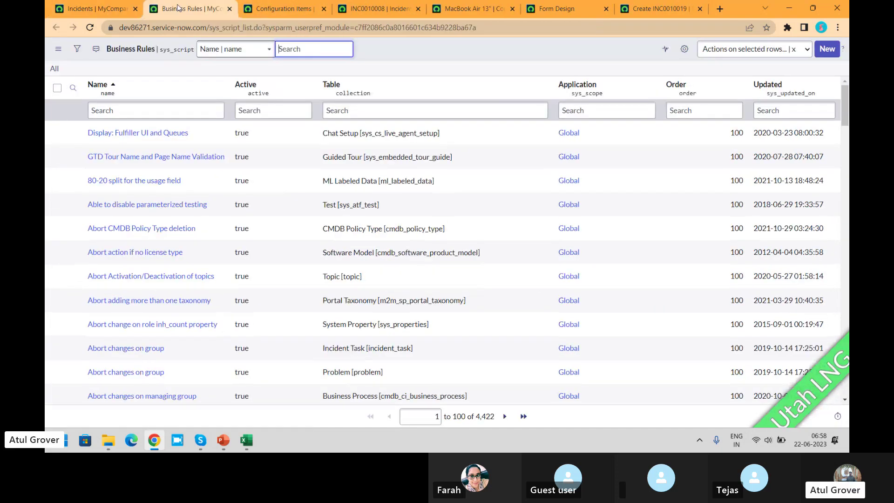
# Step: Filter the business rules list by the name *populate
pyautogui.click(178, 112)
pyautogui.write('*')
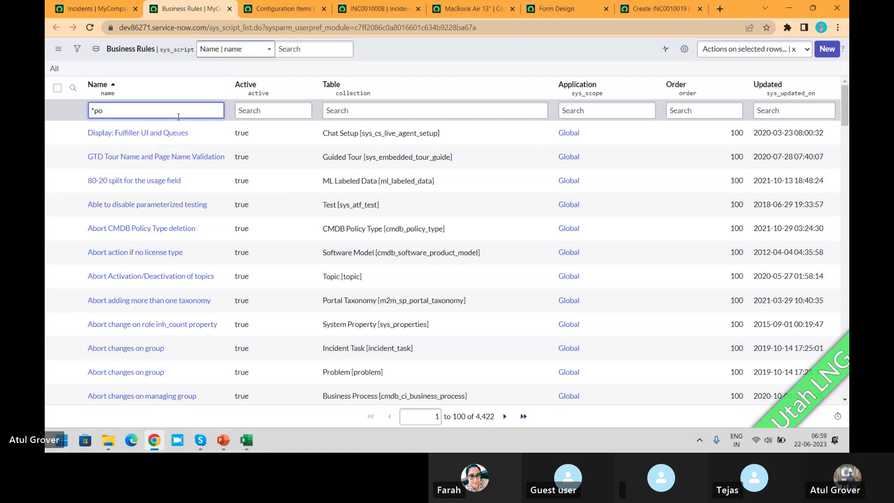
pyautogui.write('populare')
pyautogui.press('BackSpace')
pyautogui.press('BackSpace')
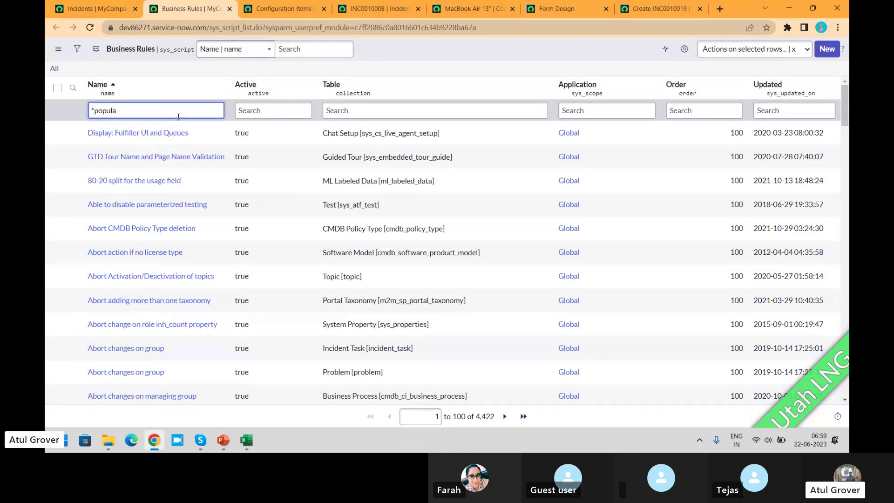
pyautogui.write('te')
pyautogui.press('Return')
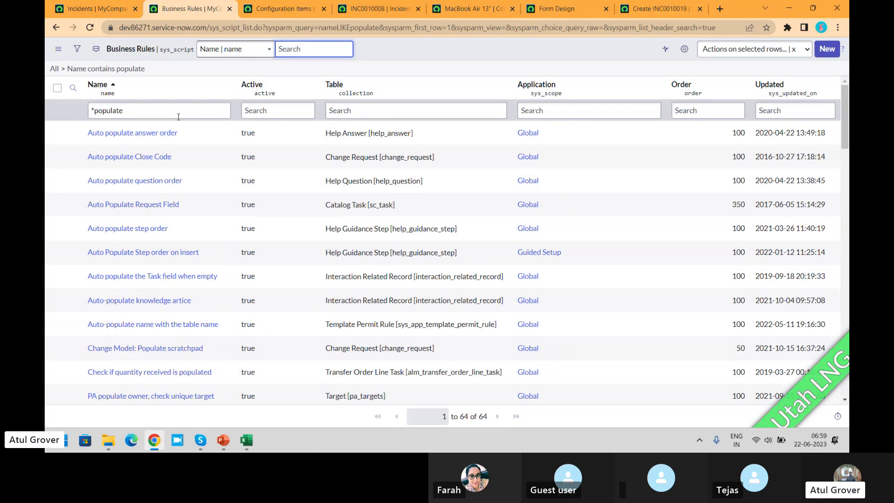
# Step: Narrow the name filter to *populate ass and open Populate Assignment Group based on CI/SO to examine its filter conditions
pyautogui.click(178, 116)
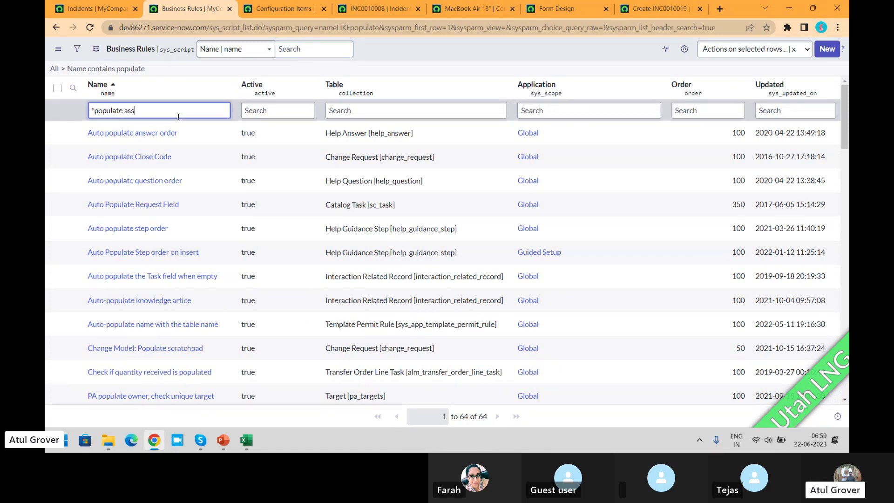
pyautogui.press('Return')
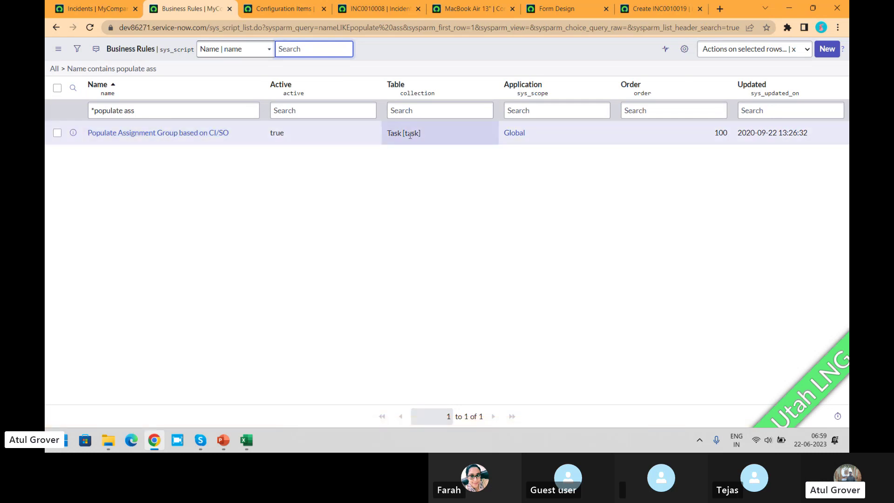
pyautogui.click(203, 135)
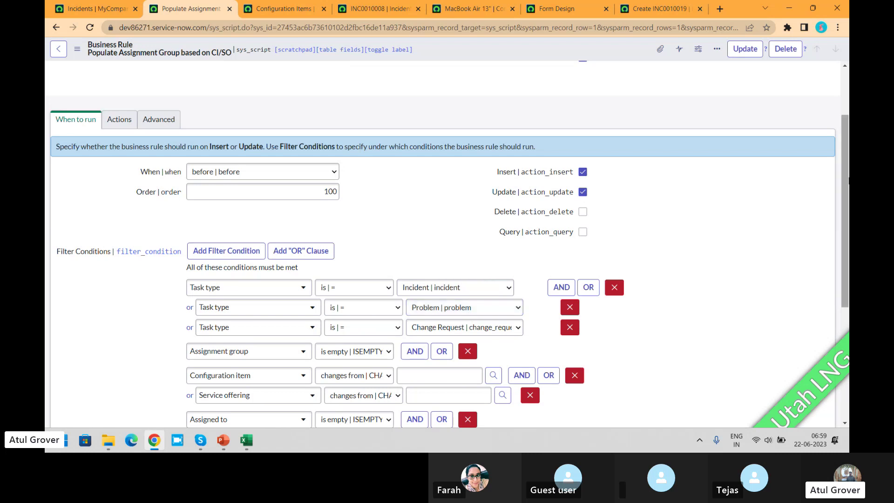
pyautogui.moveTo(844, 181); pyautogui.dragTo(836, 241)
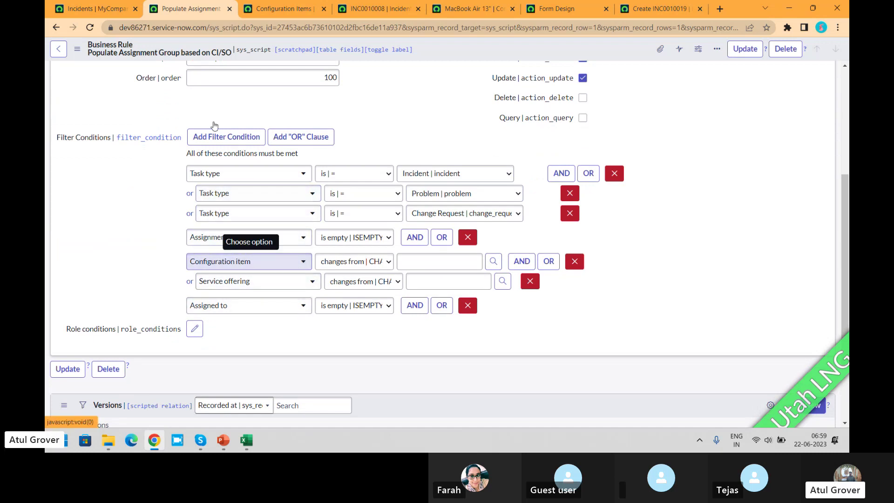
# Step: Clear the assignment group and assignee of incident INC0010008 and set its state to New
pyautogui.click(380, 8)
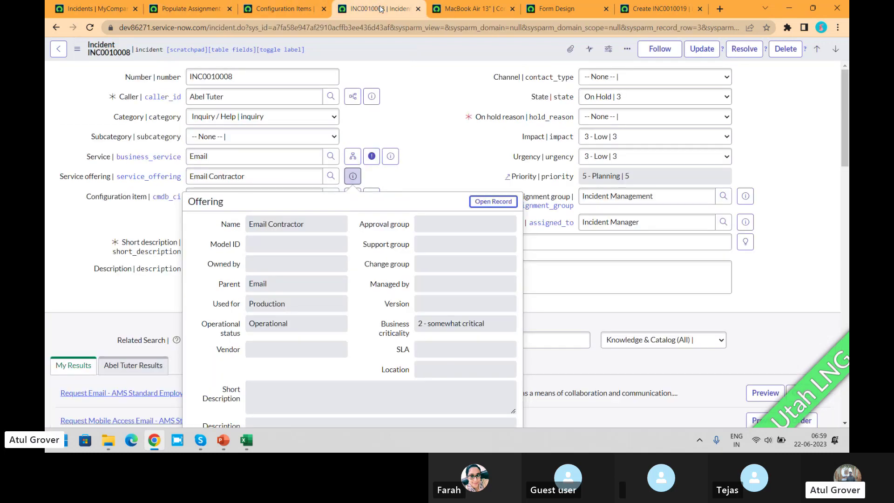
pyautogui.tripleClick(674, 195)
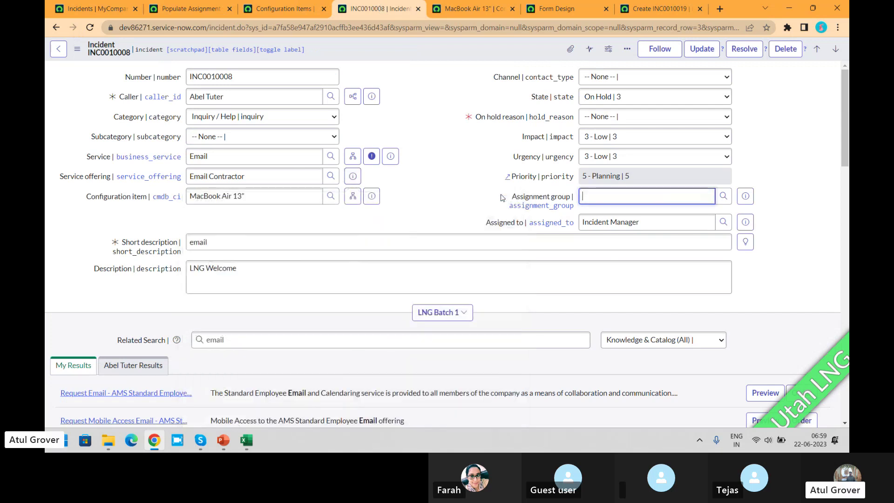
pyautogui.press('BackSpace')
pyautogui.click(434, 127)
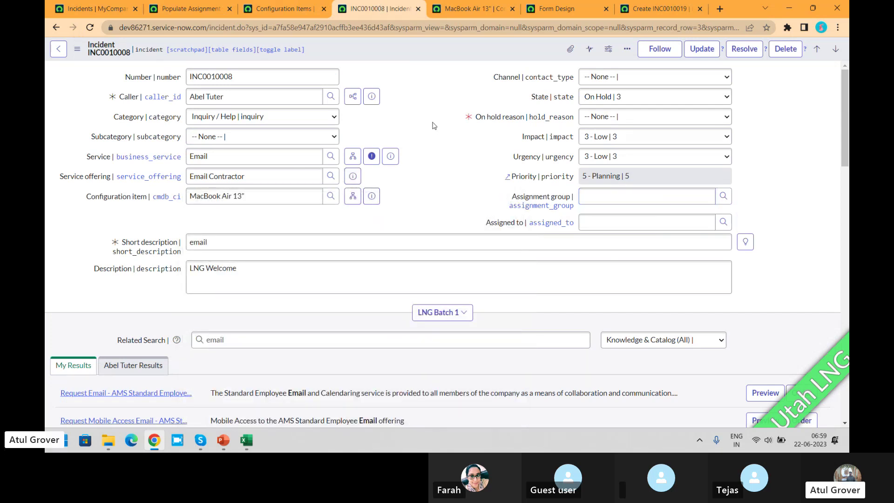
pyautogui.click(619, 97)
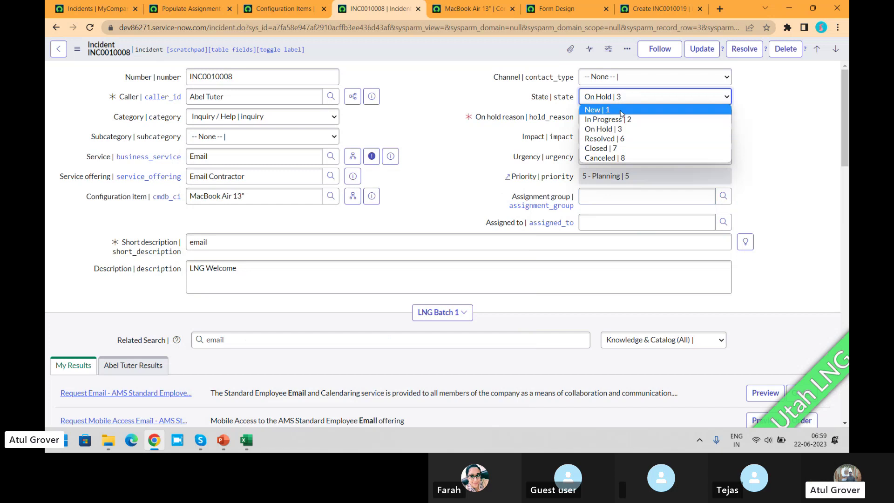
pyautogui.click(621, 114)
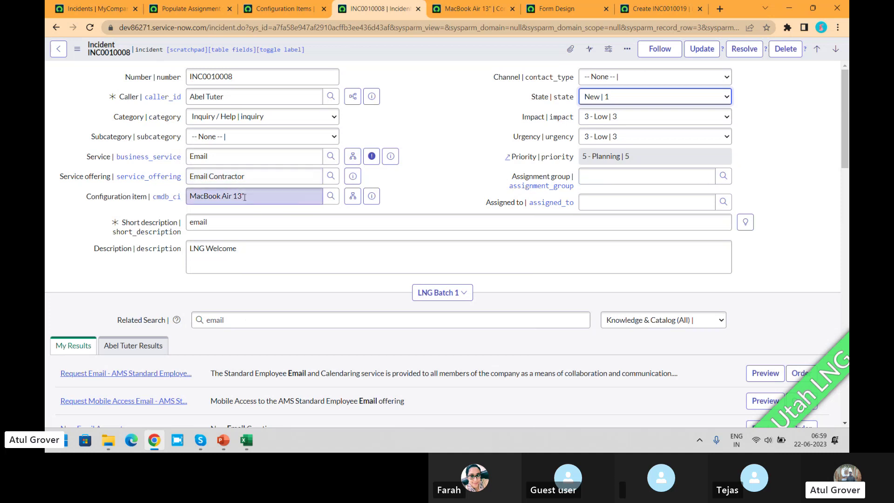
# Step: Check the support group on the computer record, save incident INC0010008, and preview its MacBook Air 13" configuration item
pyautogui.click(480, 8)
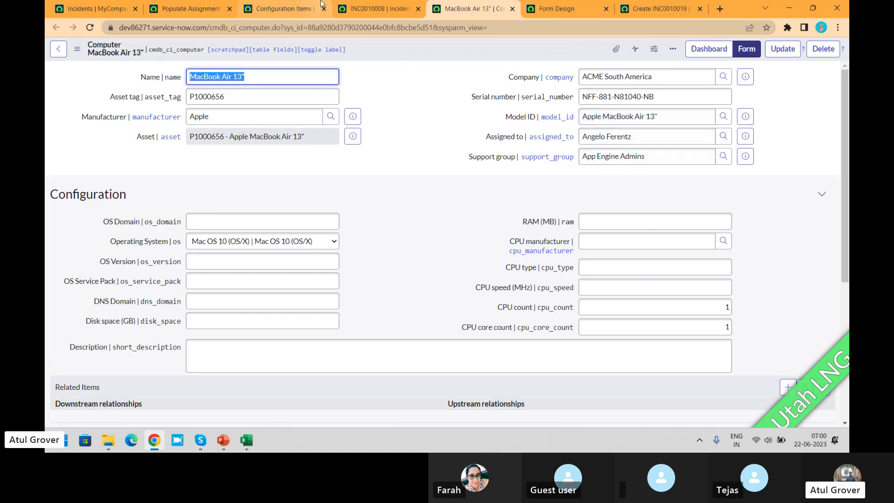
pyautogui.click(379, 9)
pyautogui.rightClick(414, 46)
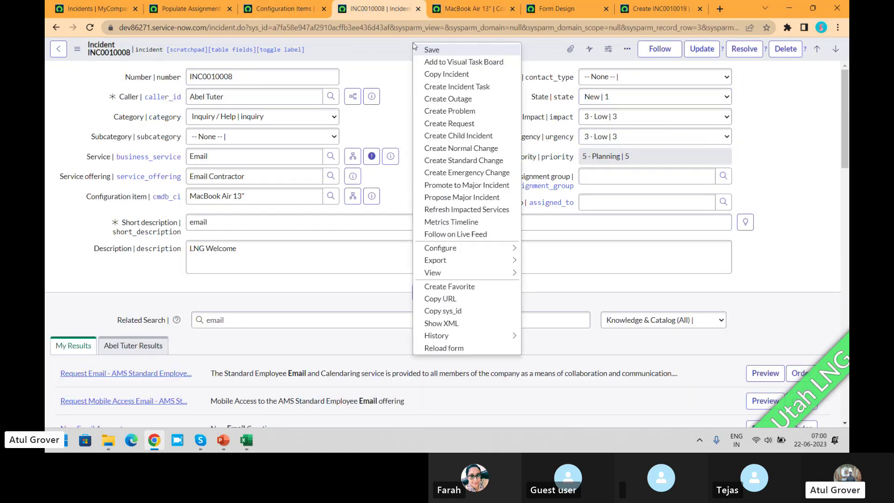
pyautogui.click(428, 53)
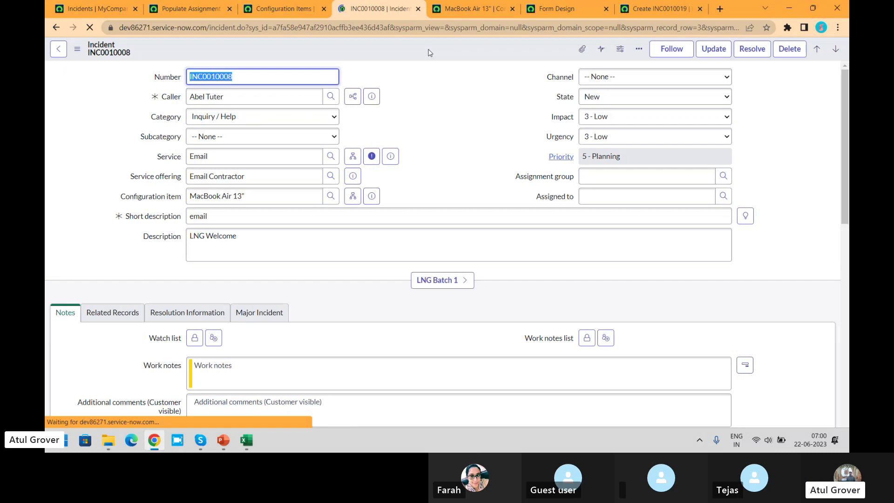
pyautogui.click(372, 196)
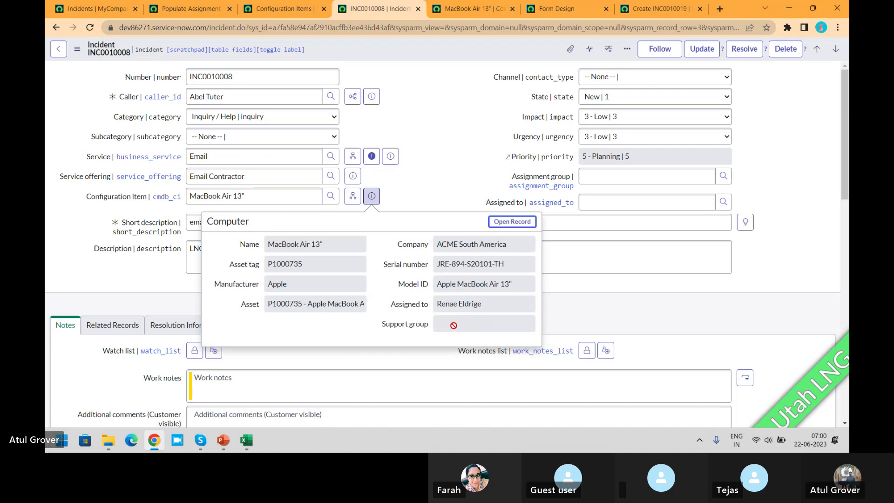
# Step: Open the incident's MacBook Air 13" record separately, set its support group to App Engine Studio User Limited, and save it
pyautogui.keyDown('ctrl'); pyautogui.click(505, 222); pyautogui.keyUp('ctrl')
pyautogui.click(427, 12)
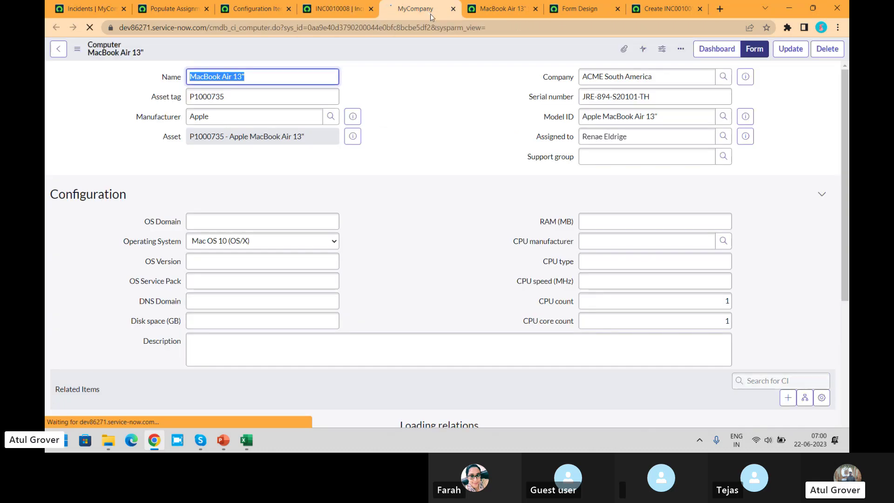
pyautogui.click(610, 158)
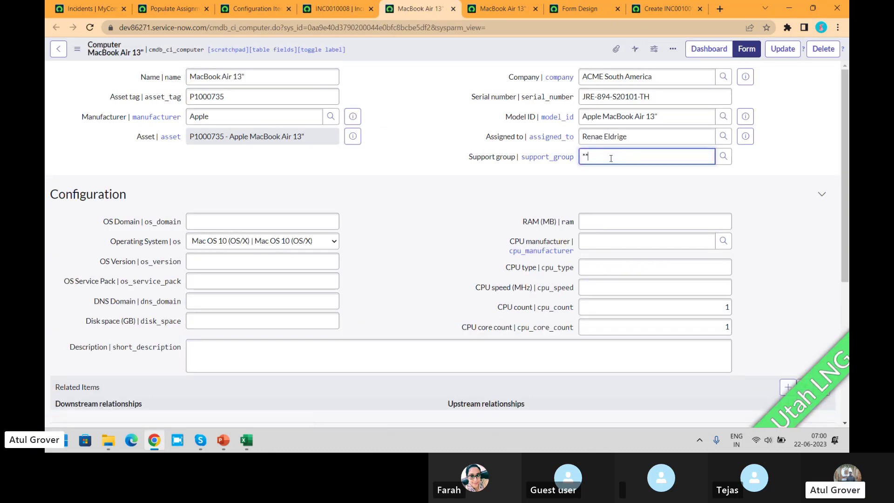
pyautogui.write('**')
pyautogui.click(619, 204)
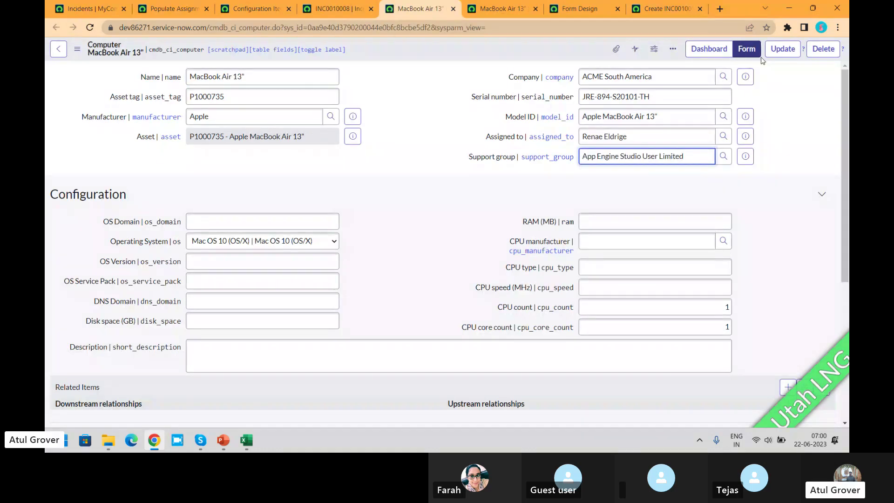
pyautogui.rightClick(532, 58)
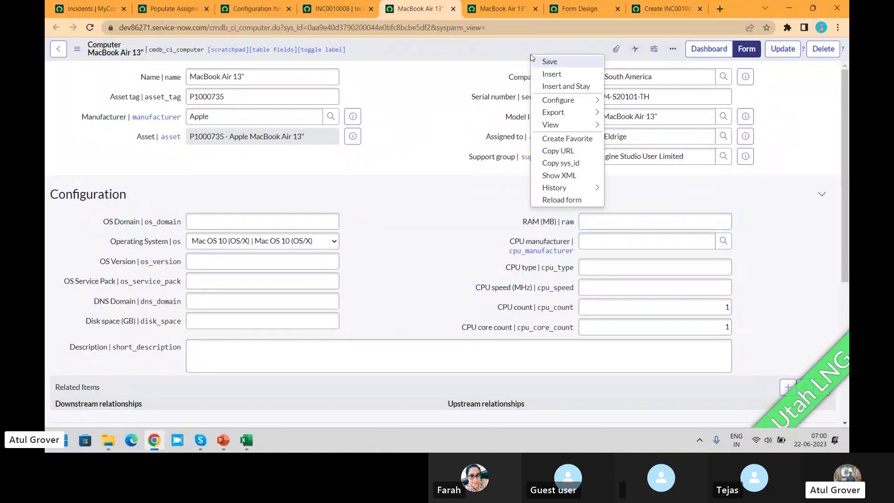
pyautogui.click(554, 62)
# Step: Save incident INC0010008 again to try filling its assignment group from the configuration item's support group
pyautogui.click(329, 11)
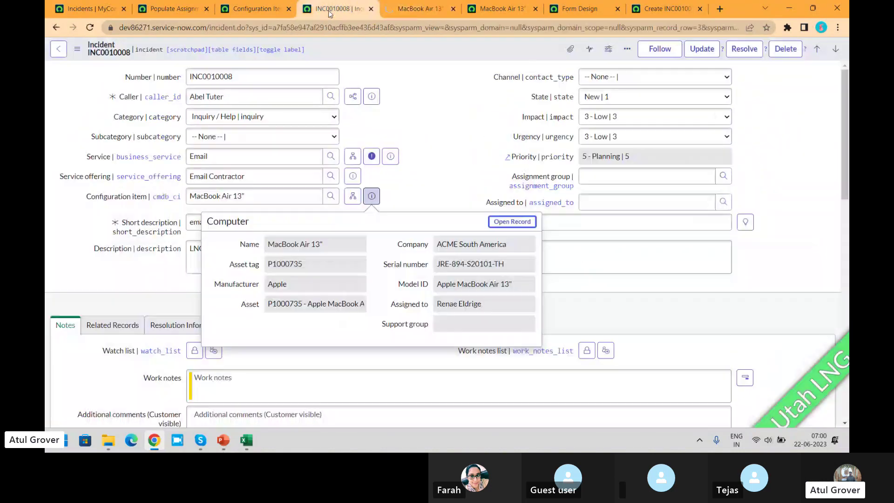
pyautogui.rightClick(429, 47)
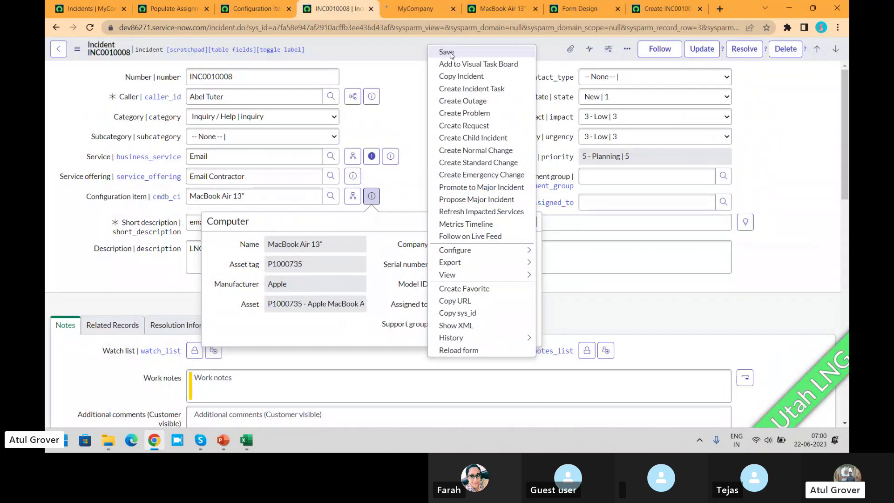
pyautogui.click(449, 54)
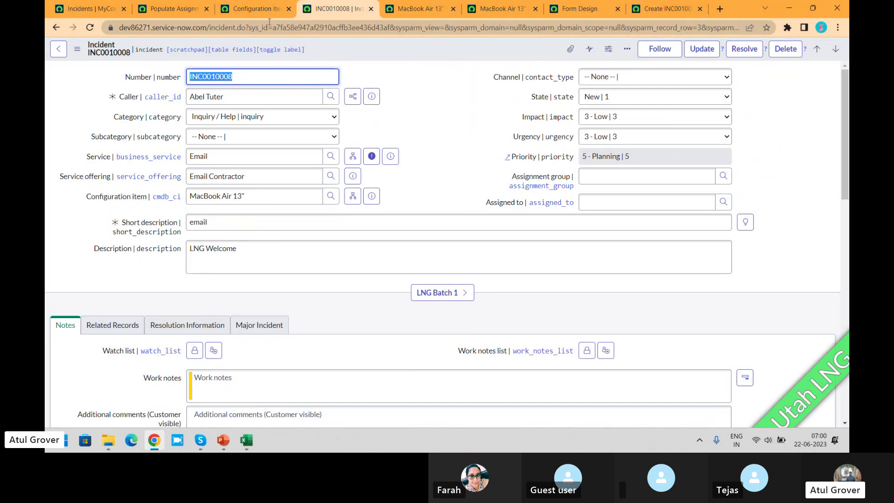
# Step: Review the filter conditions of Populate Assignment Group based on CI/SO, including the operators available for Configuration item
pyautogui.click(86, 9)
pyautogui.click(168, 8)
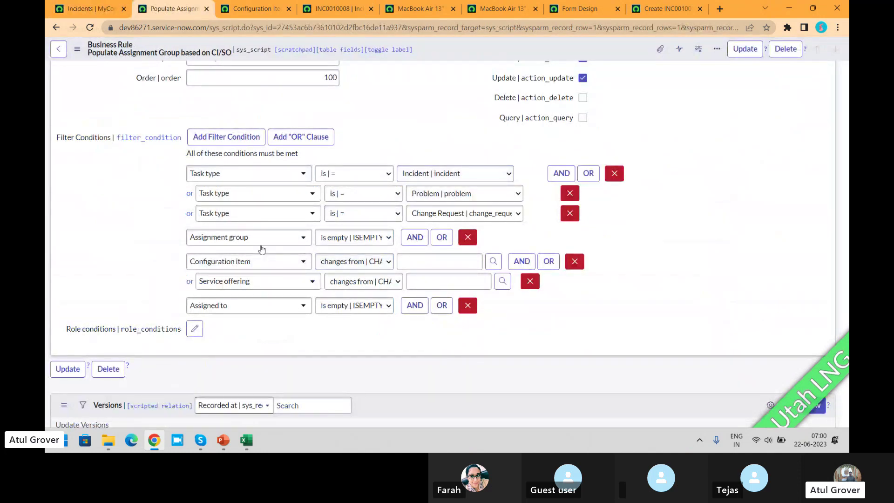
pyautogui.click(355, 262)
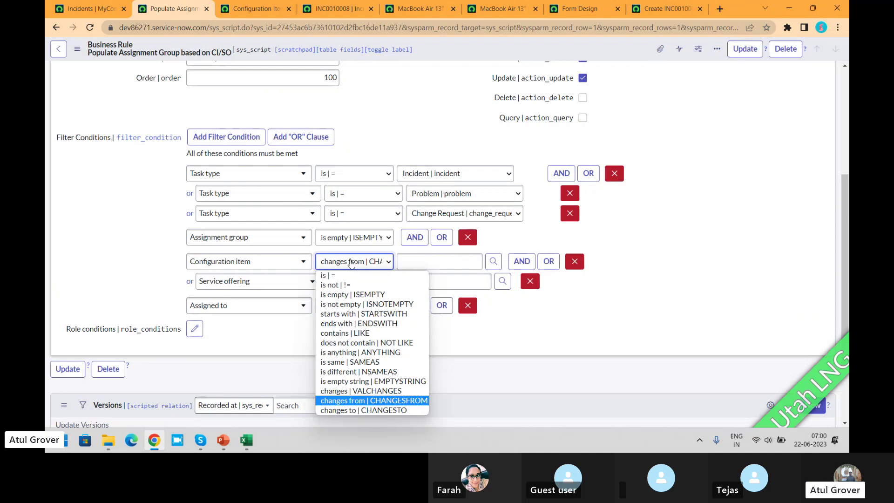
pyautogui.click(143, 264)
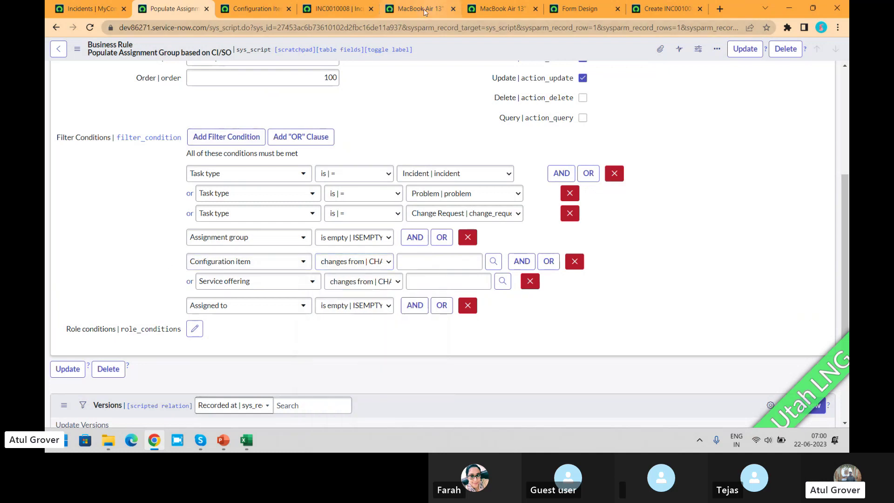
# Step: Compare incident INC0010008's service offering and assignment fields with the business rule's table, timing and filter conditions
pyautogui.click(333, 8)
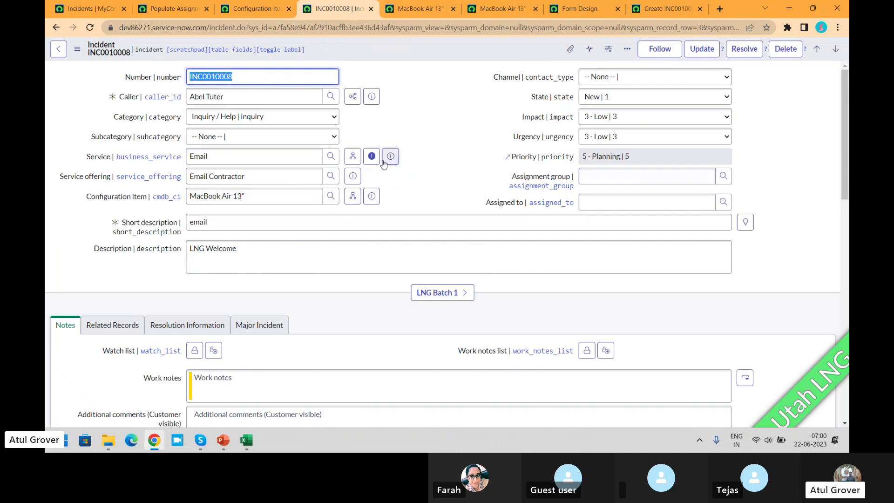
pyautogui.moveTo(277, 179); pyautogui.dragTo(188, 191)
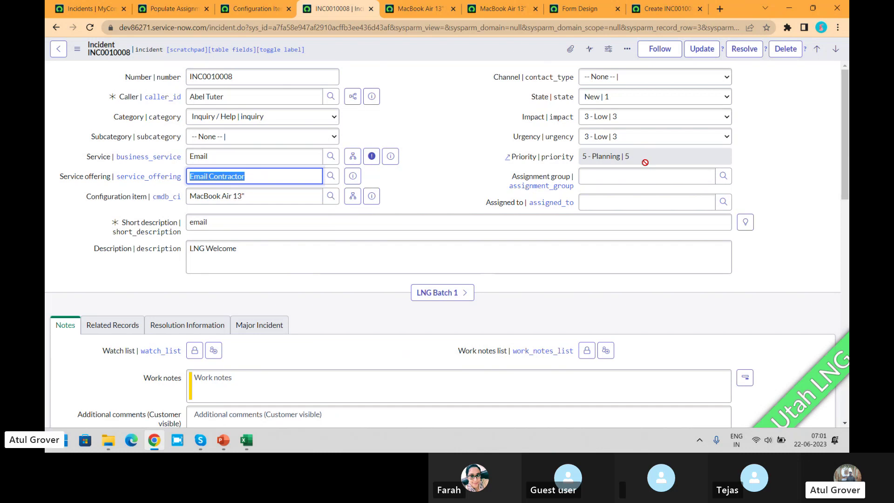
pyautogui.click(179, 8)
pyautogui.scroll(4, 229, 153)
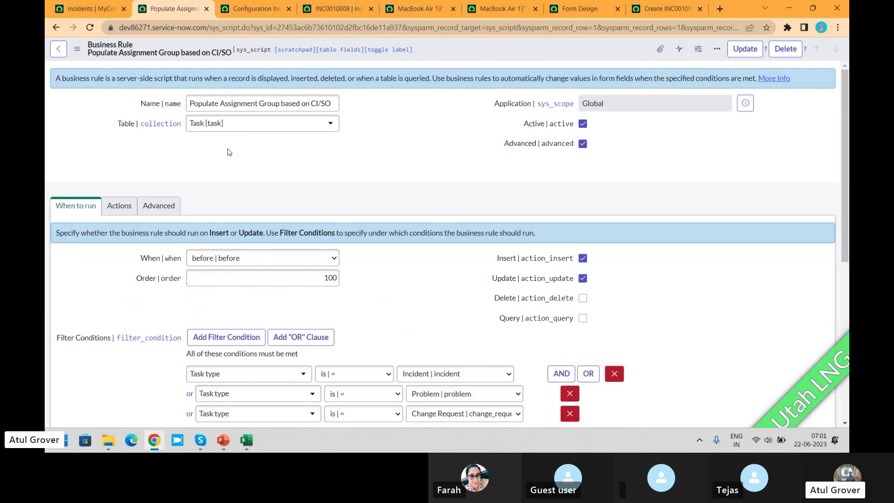
pyautogui.click(270, 10)
pyautogui.click(332, 9)
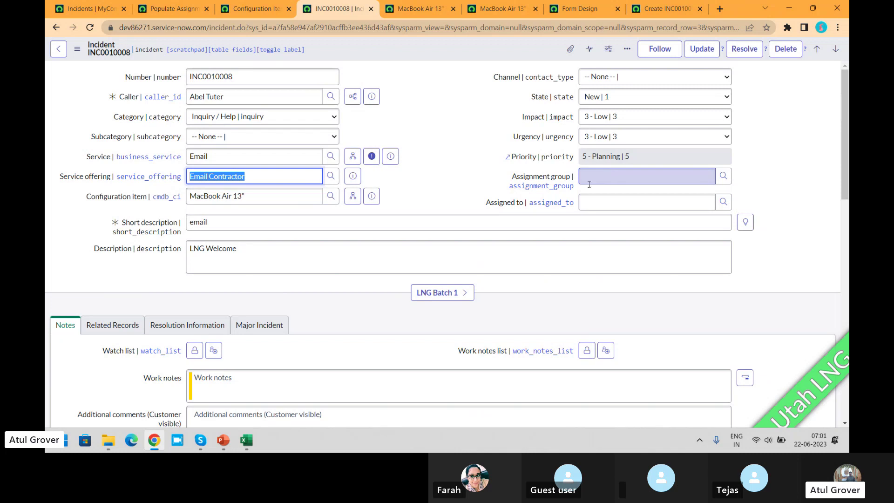
pyautogui.click(175, 12)
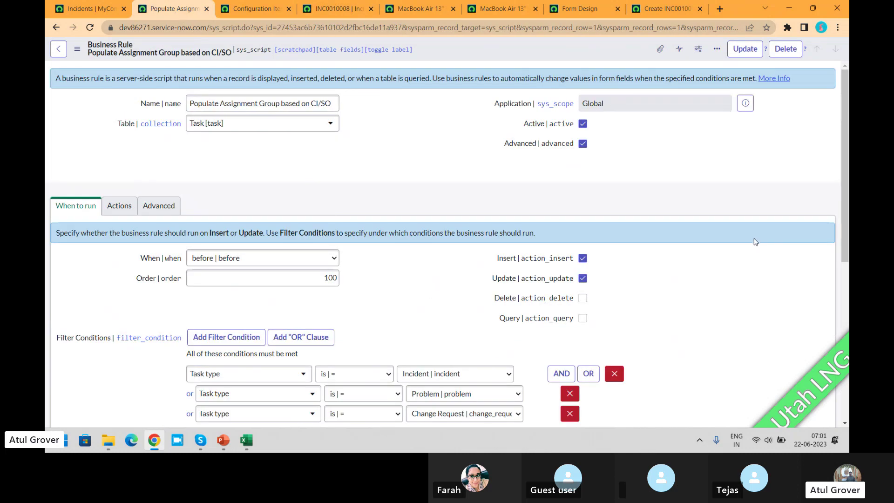
pyautogui.scroll(-5, 836, 203)
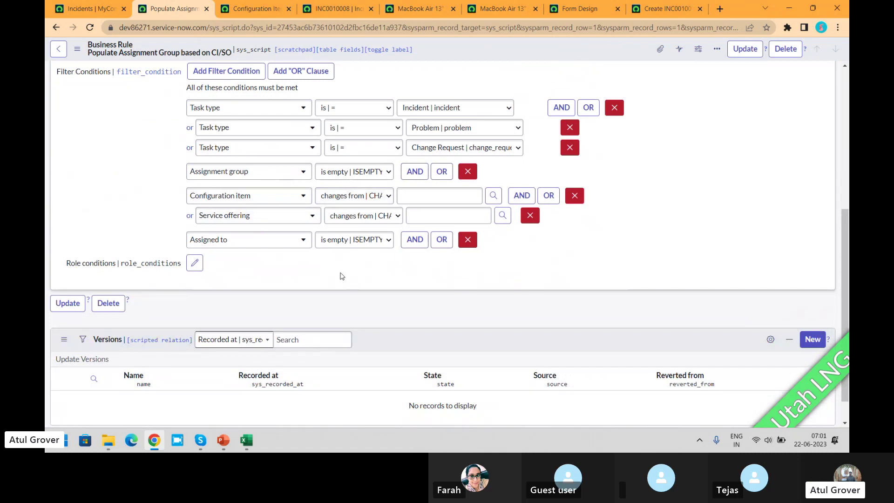
pyautogui.click(340, 13)
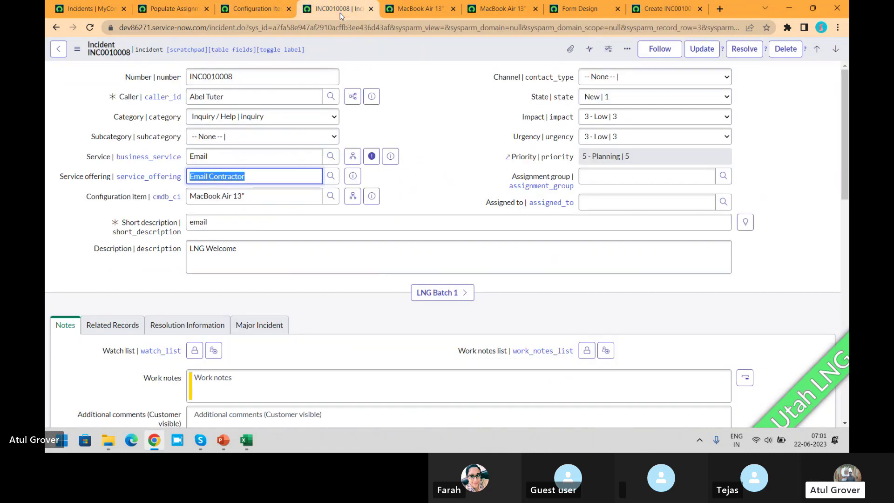
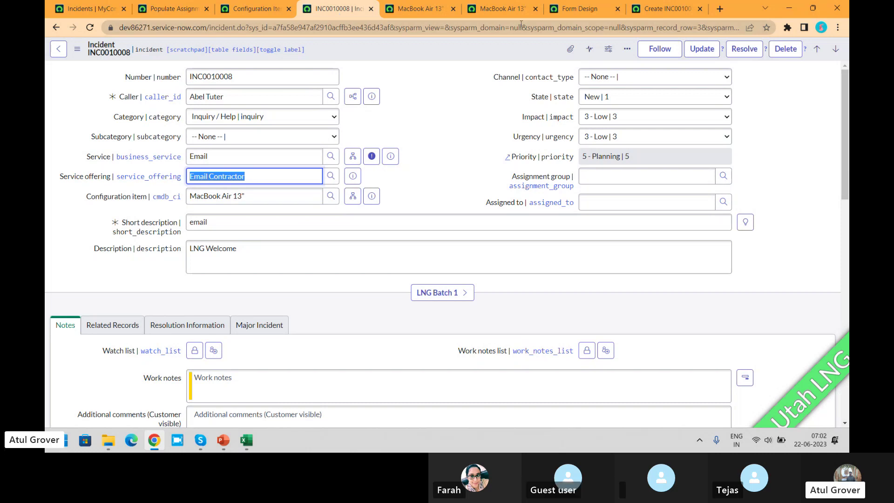
# Step: Check the reference qualifier in the incident's assignment_group dictionary info and preview the MacBook Air 13" support group's type
pyautogui.rightClick(538, 183)
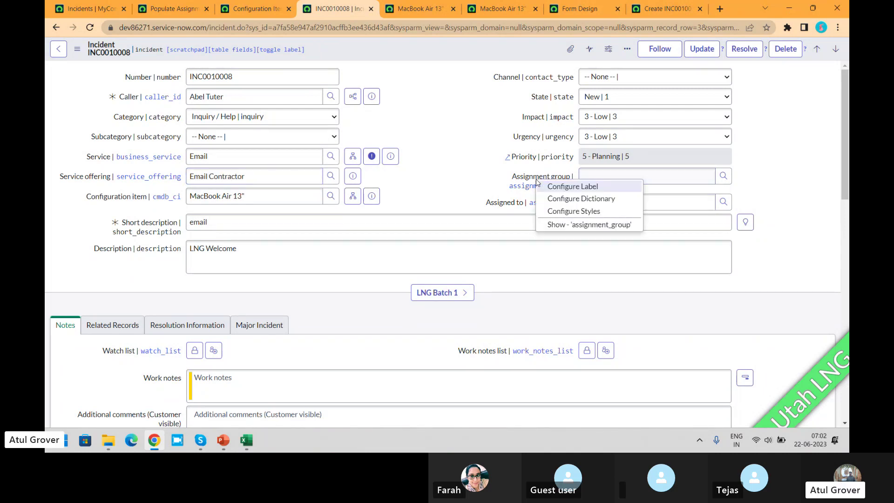
pyautogui.click(571, 227)
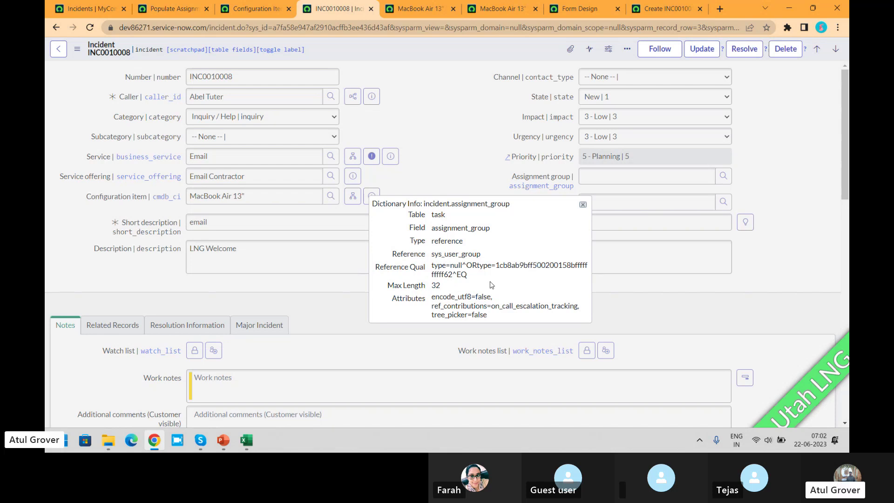
pyautogui.moveTo(467, 274); pyautogui.dragTo(433, 265)
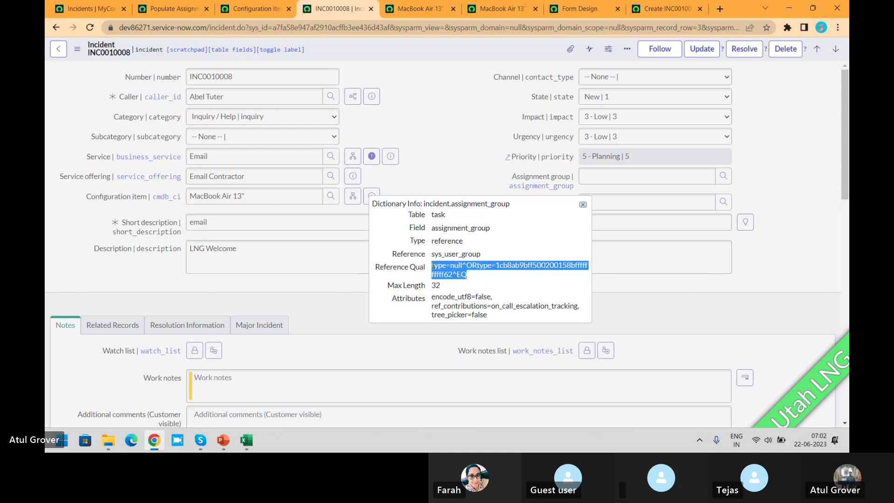
pyautogui.click(414, 8)
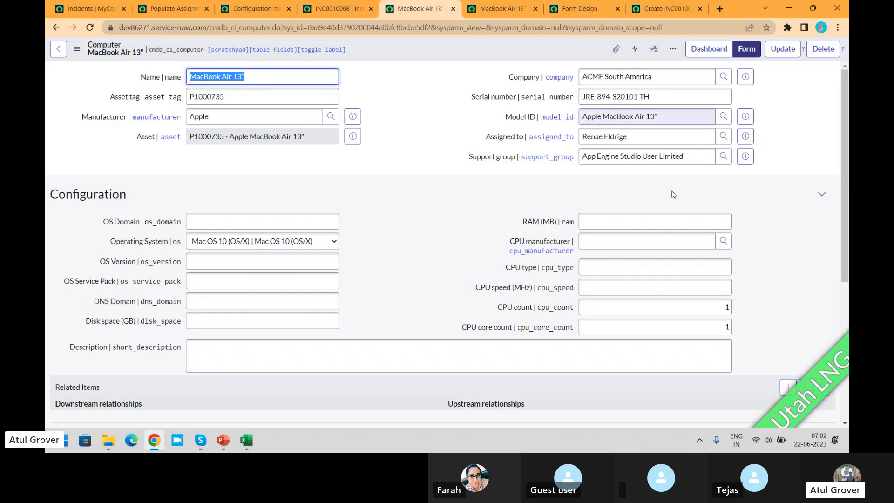
pyautogui.click(745, 157)
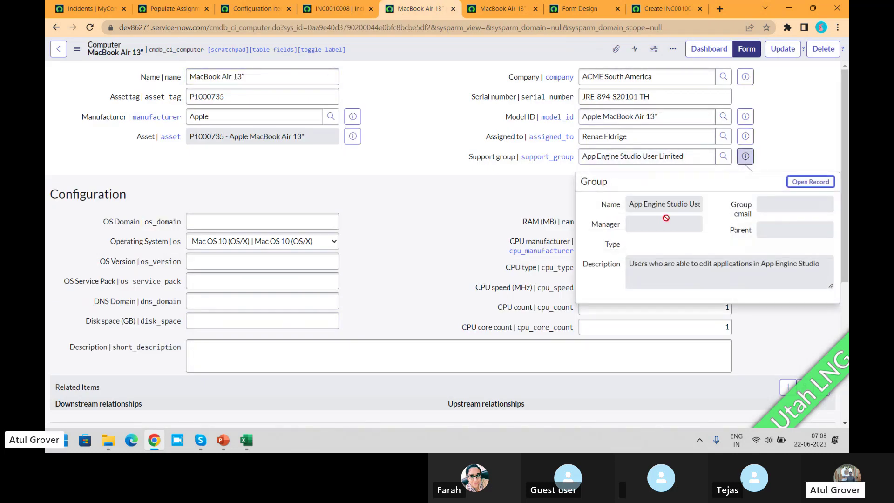
# Step: Open the Assignment group dictionary entry and compare its reference qualifier condition with the support groups on both MacBook Air 13" records
pyautogui.click(334, 13)
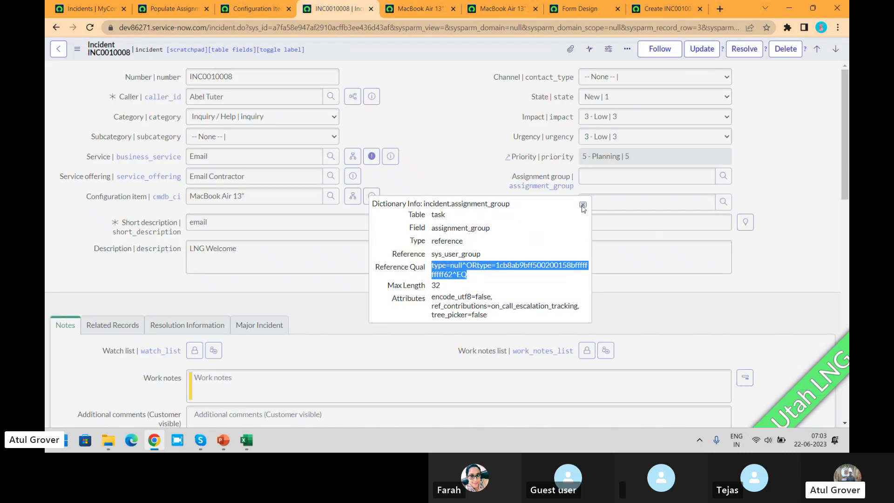
pyautogui.click(581, 204)
pyautogui.rightClick(542, 178)
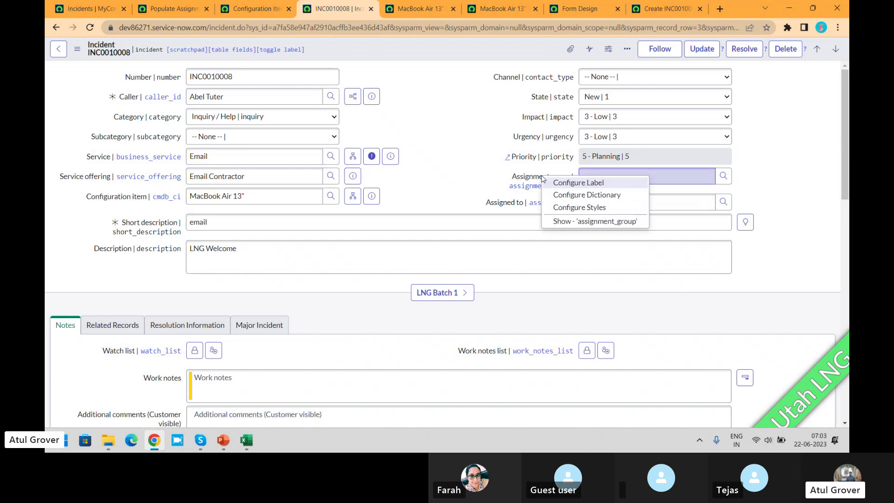
pyautogui.click(560, 196)
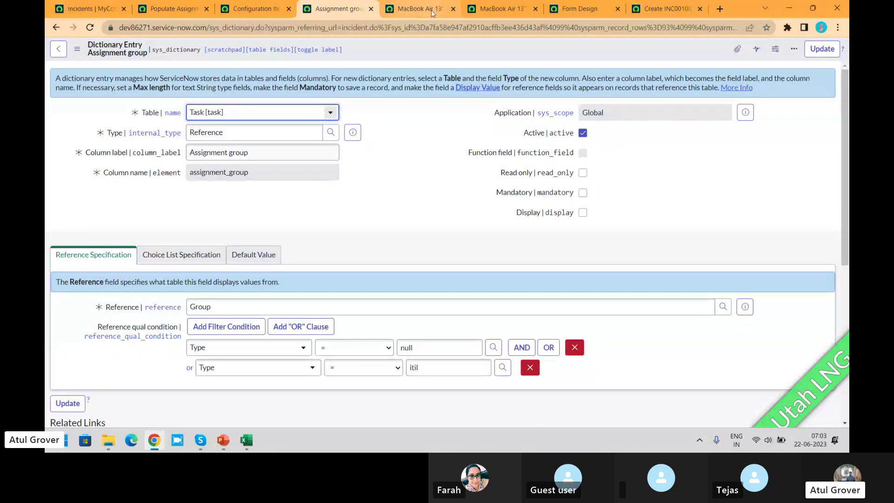
pyautogui.click(496, 14)
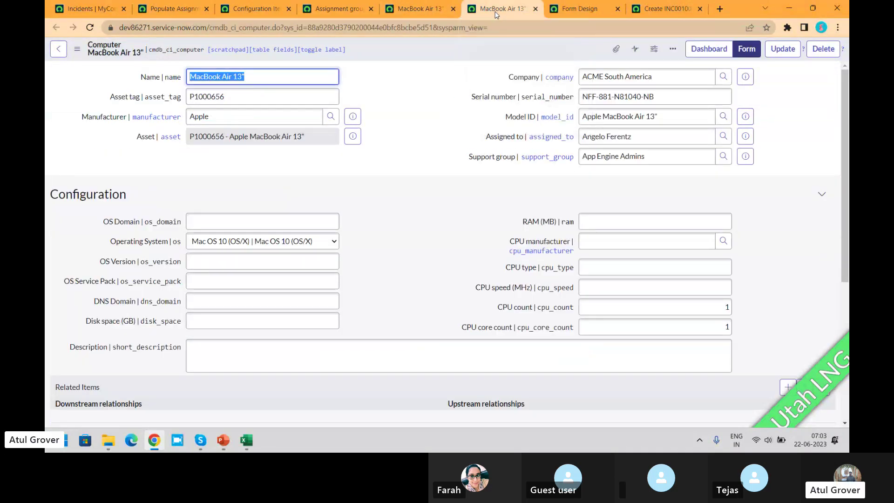
pyautogui.click(409, 14)
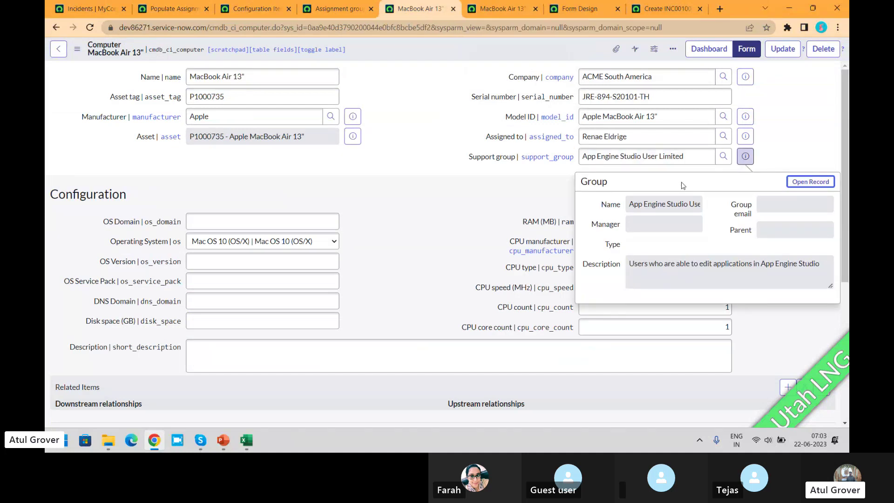
pyautogui.click(332, 11)
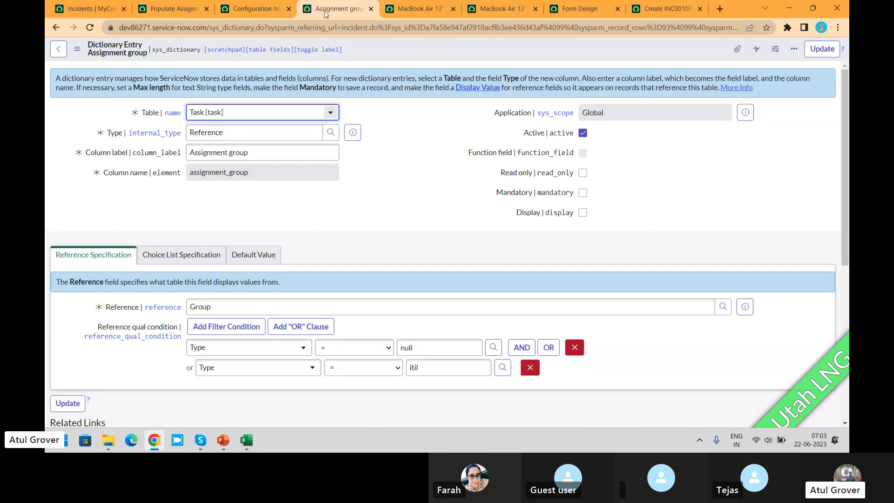
# Step: Change the support group of the MacBook Air 13" with asset tag P1000735 to Incident Management and save the record
pyautogui.click(406, 10)
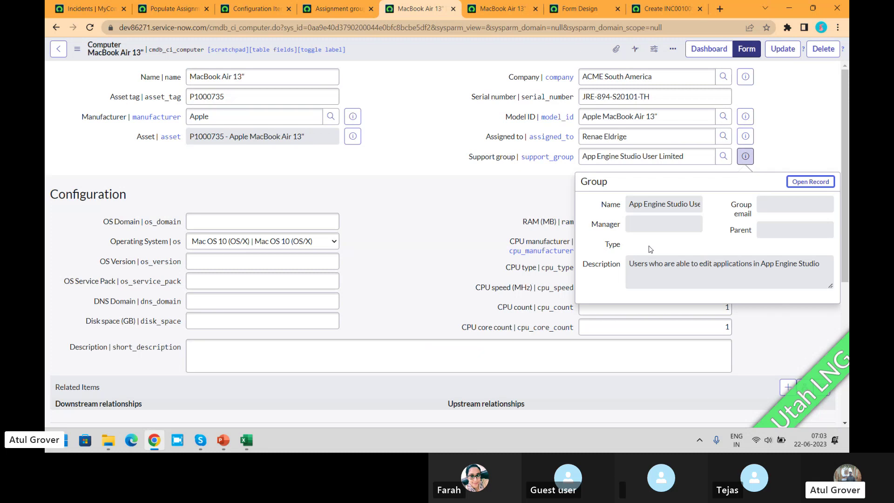
pyautogui.click(610, 157)
pyautogui.hotkey('ctrl', 'a')
pyautogui.write('inc')
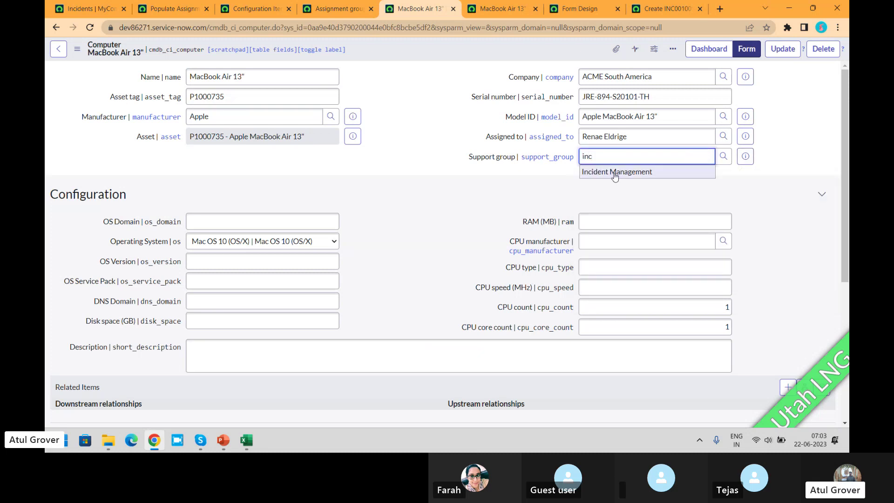
pyautogui.click(614, 172)
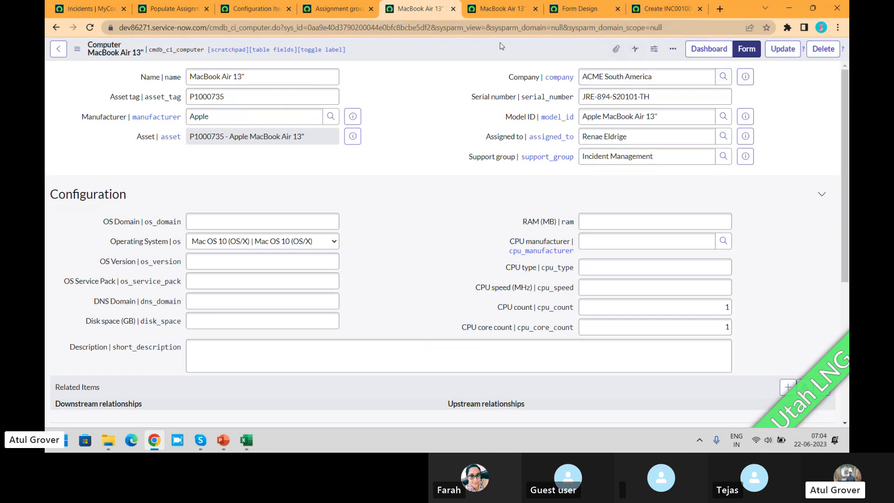
pyautogui.rightClick(508, 49)
pyautogui.click(524, 57)
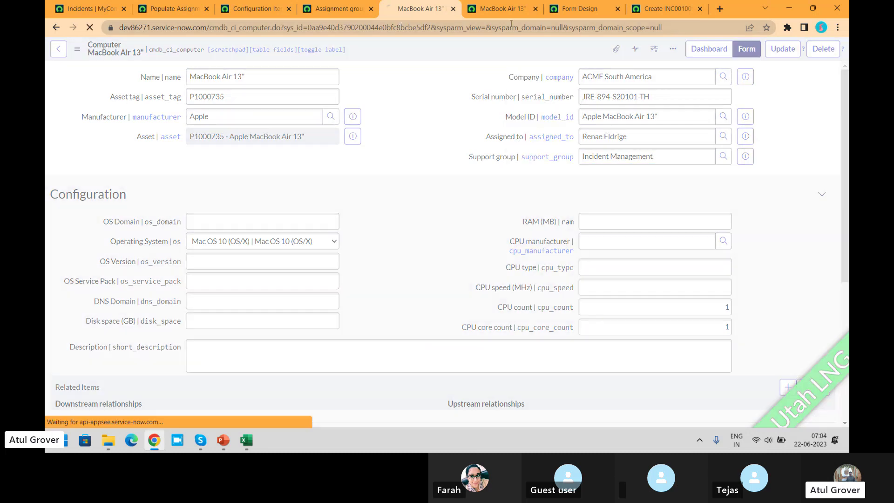
# Step: Change the support group of the MacBook Air 13" with asset tag P1000656 to Incident Management and save the record
pyautogui.click(500, 9)
pyautogui.click(660, 162)
pyautogui.hotkey('ctrl', 'a')
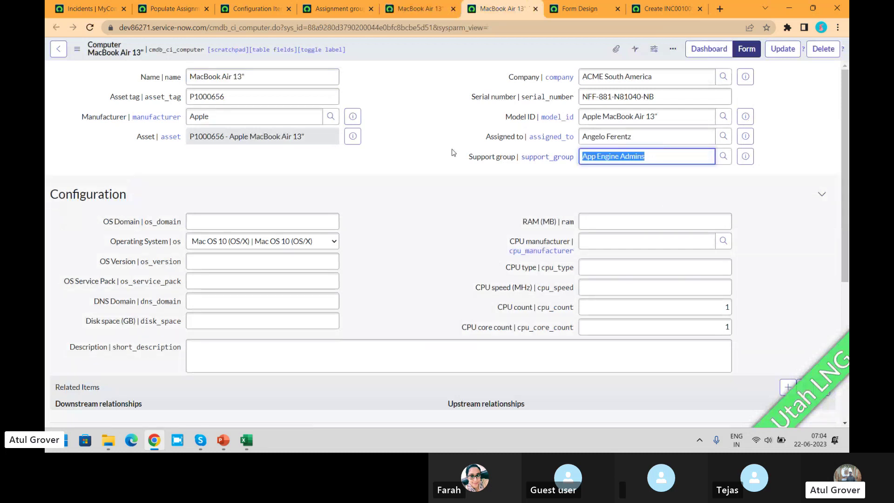
pyautogui.write('inc')
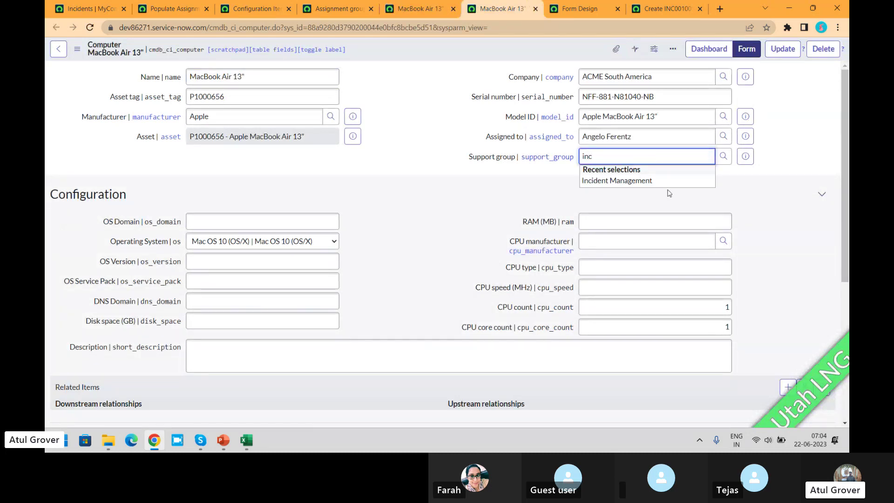
pyautogui.click(666, 182)
pyautogui.rightClick(492, 49)
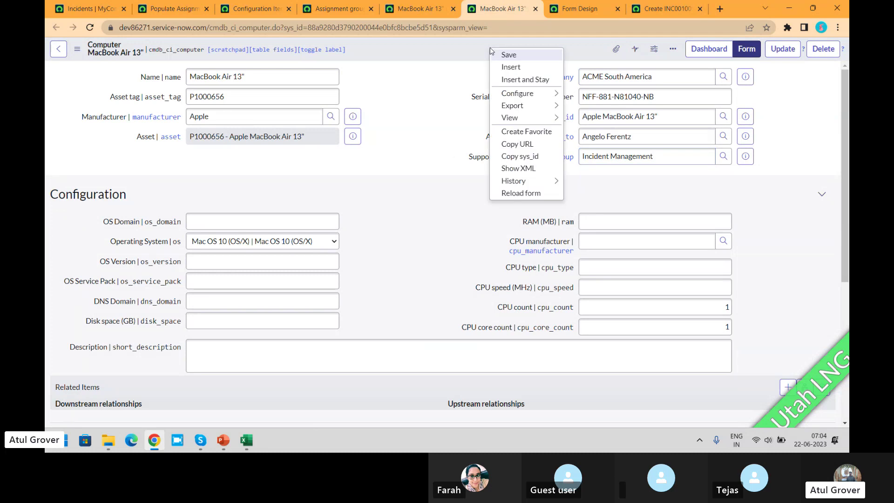
pyautogui.click(507, 56)
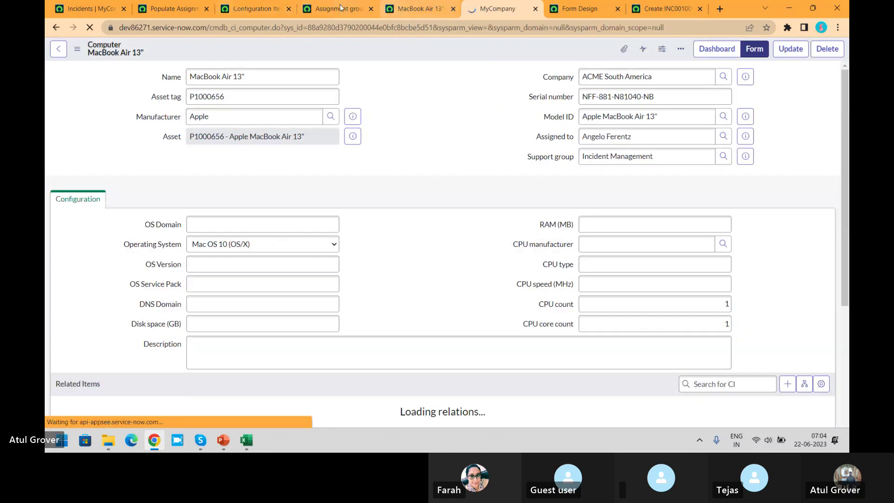
# Step: Return from the Assignment group dictionary entry to incident INC0010008 and save the incident to retest the assignment group population
pyautogui.click(330, 10)
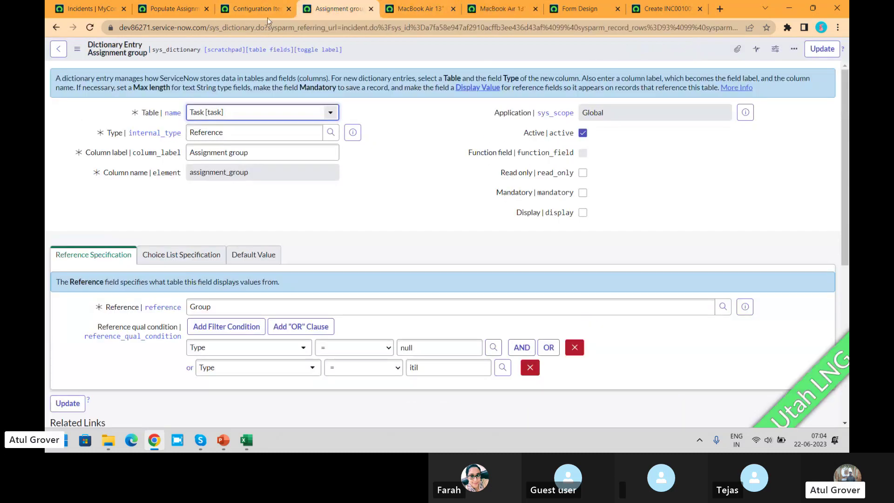
pyautogui.click(56, 27)
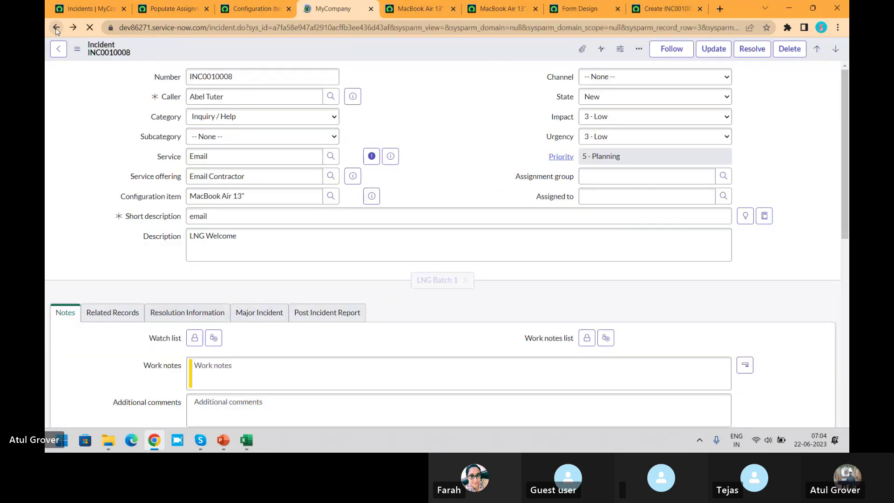
pyautogui.rightClick(397, 48)
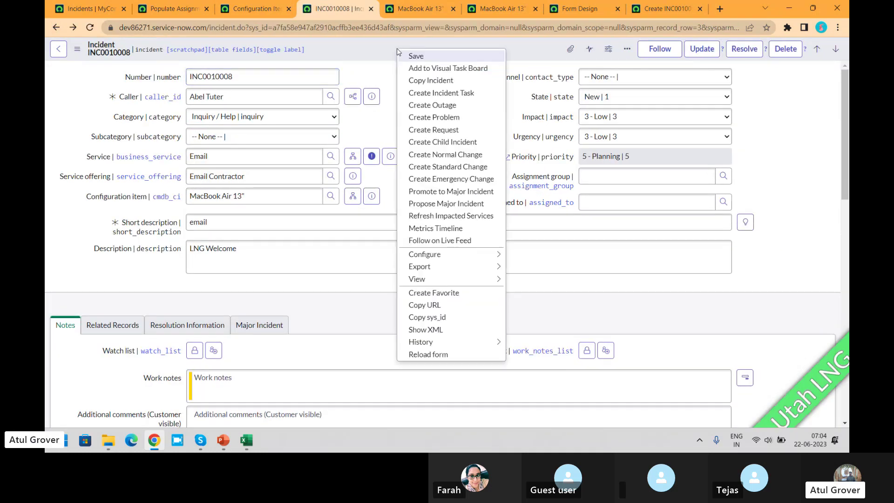
pyautogui.click(412, 58)
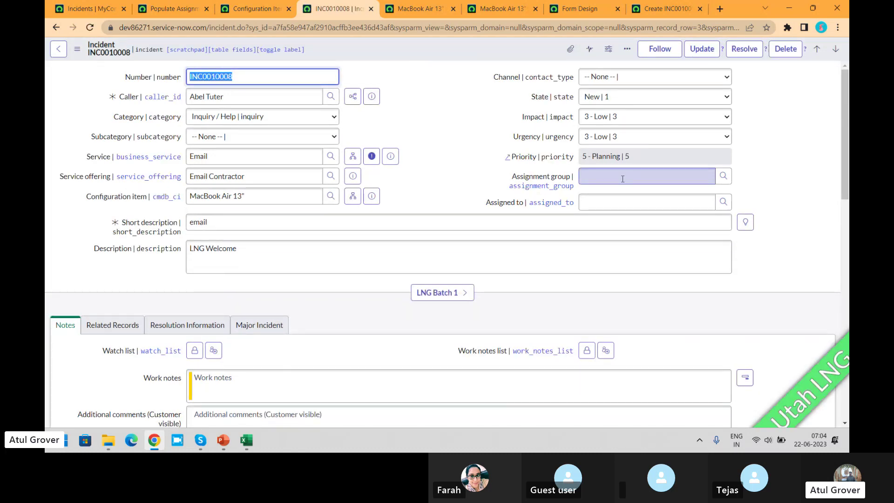
pyautogui.click(487, 135)
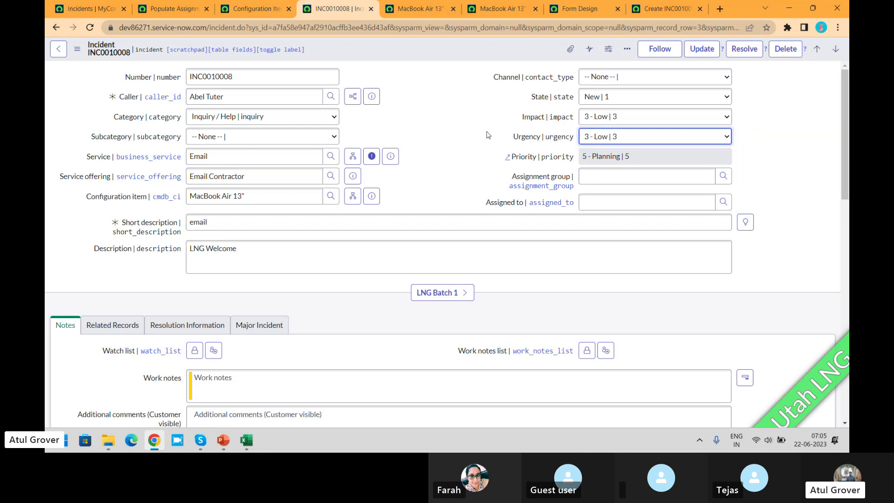
# Step: Switch to the ServiceNow ITSM Batch 1 call window in Skype
pyautogui.click(200, 440)
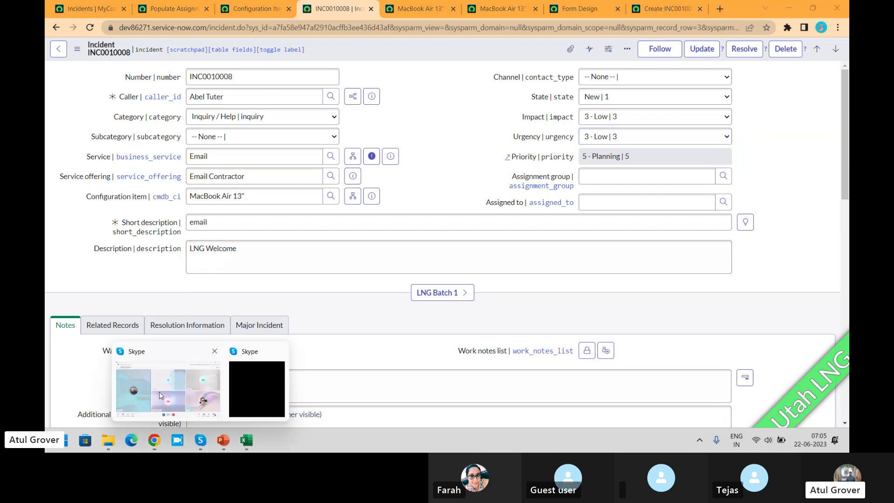
pyautogui.click(159, 394)
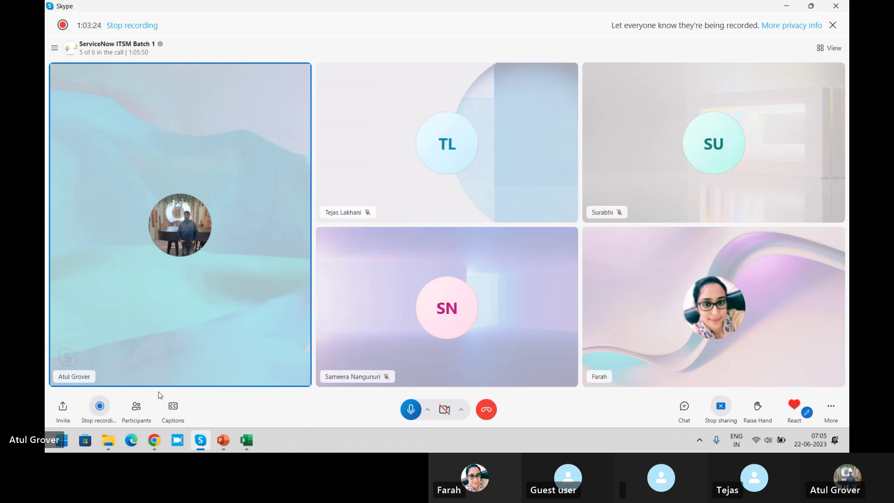